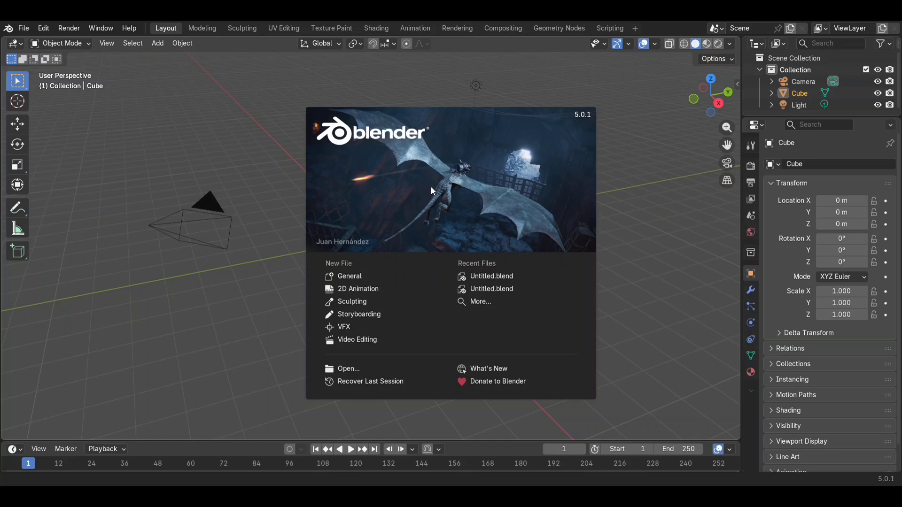
Dismiss the splash screen and select the default cube.
left_click(221, 158)
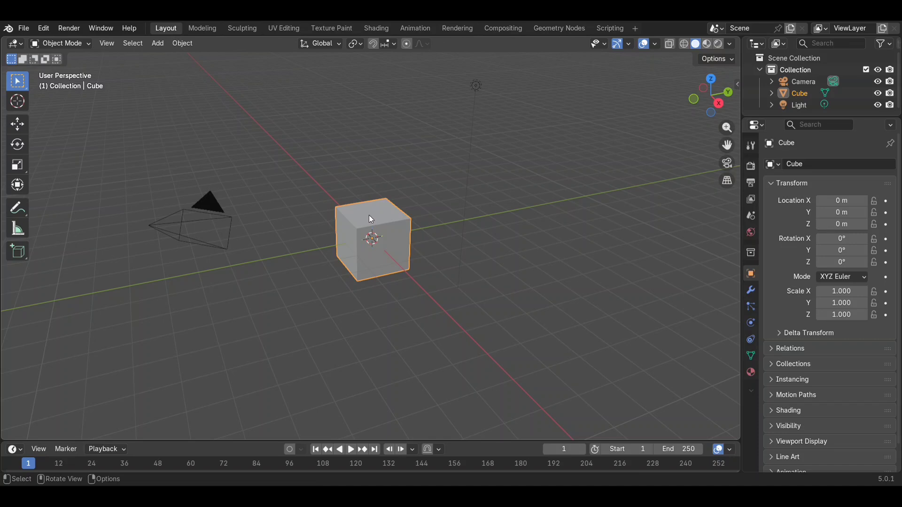
left_click(381, 270)
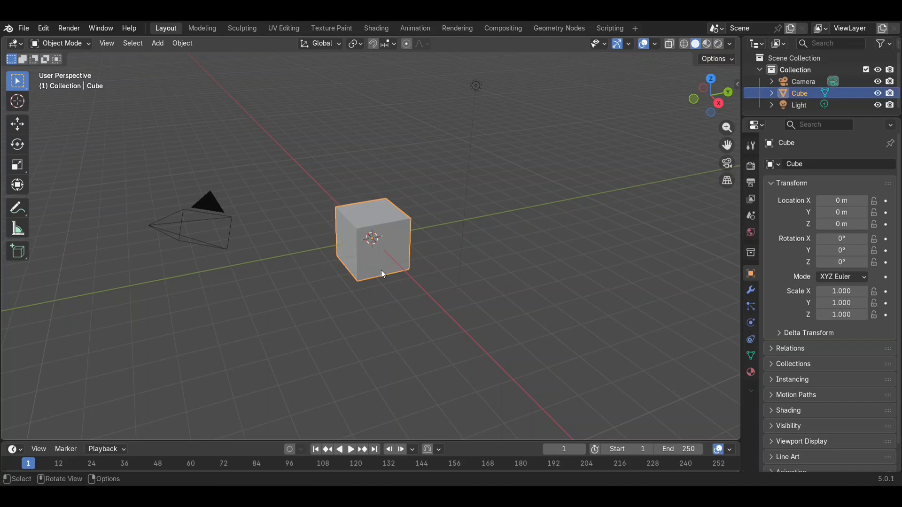
middle_click_drag(381, 269, 381, 271)
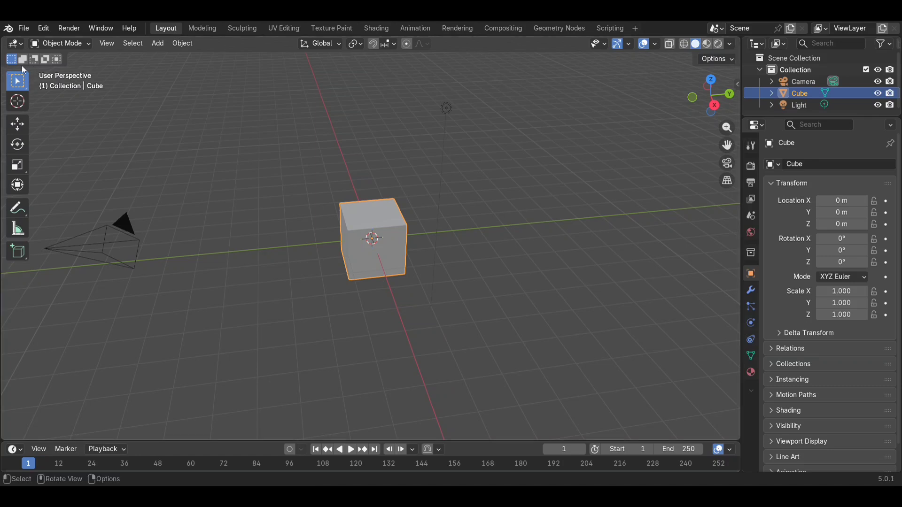
Widen the viewport toolbar so the tool names show, and enlarge the timeline area.
left_click_drag(36, 207, 72, 207)
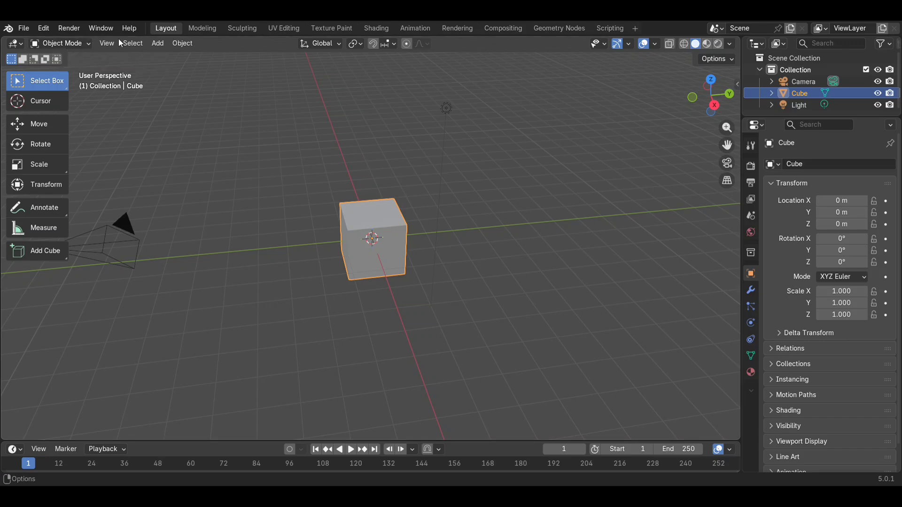
left_click(64, 42)
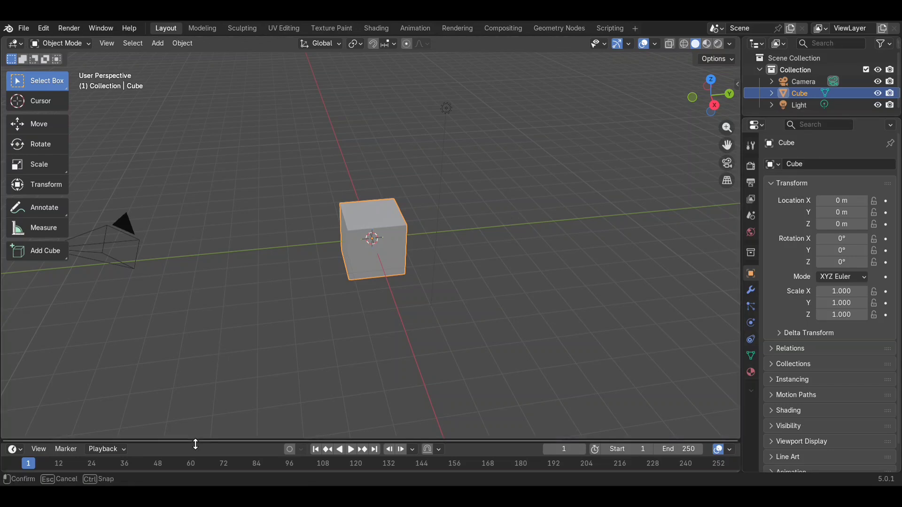
left_click_drag(195, 441, 220, 395)
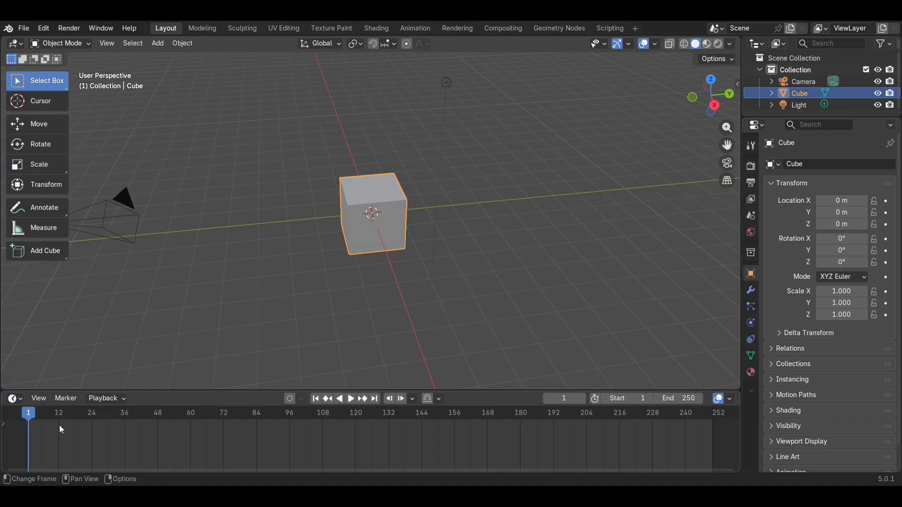
Play and stop the animation, and move the playhead back to frame 0.
key("space")
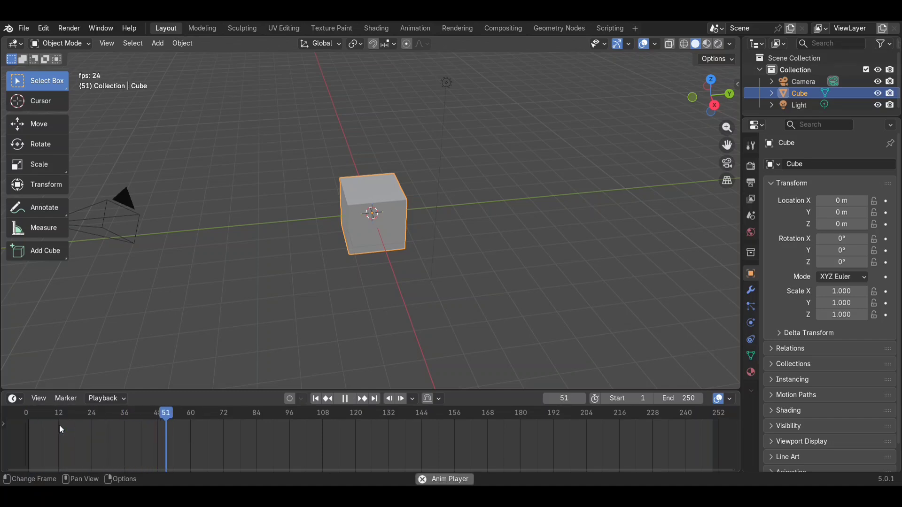
key("space")
left_click(28, 414)
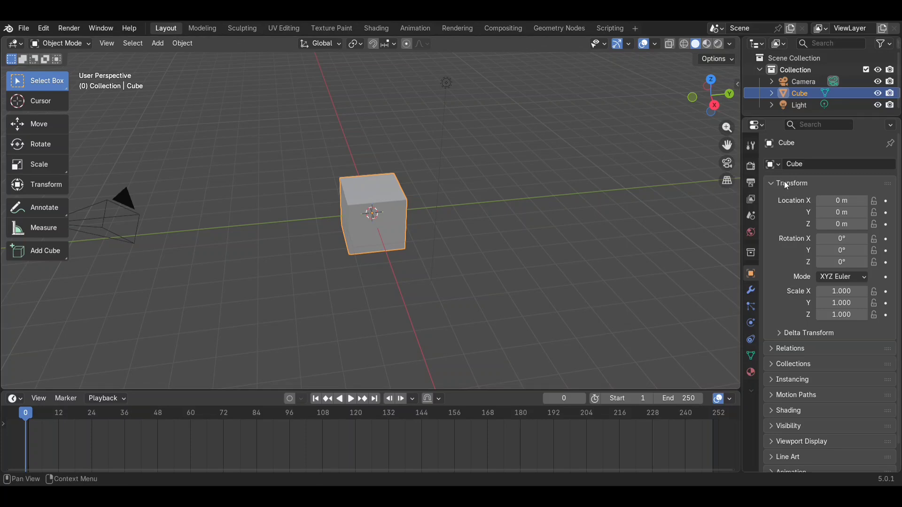
Collapse the cube's Transform properties and view the selectability and visibility options for object types.
left_click(766, 181)
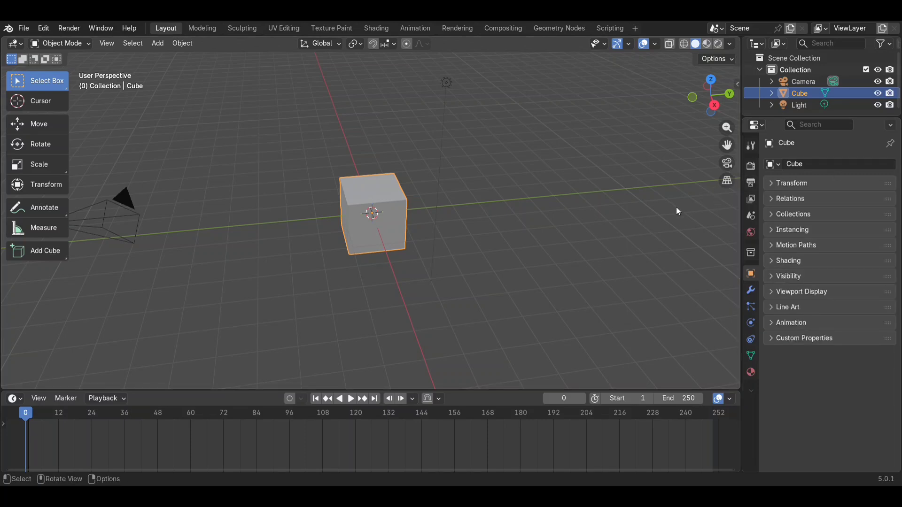
left_click(470, 180)
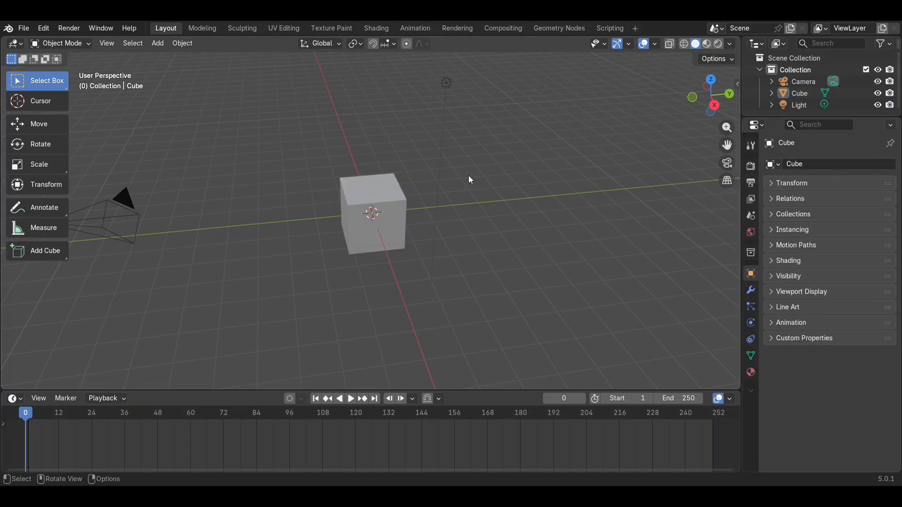
left_click(387, 214)
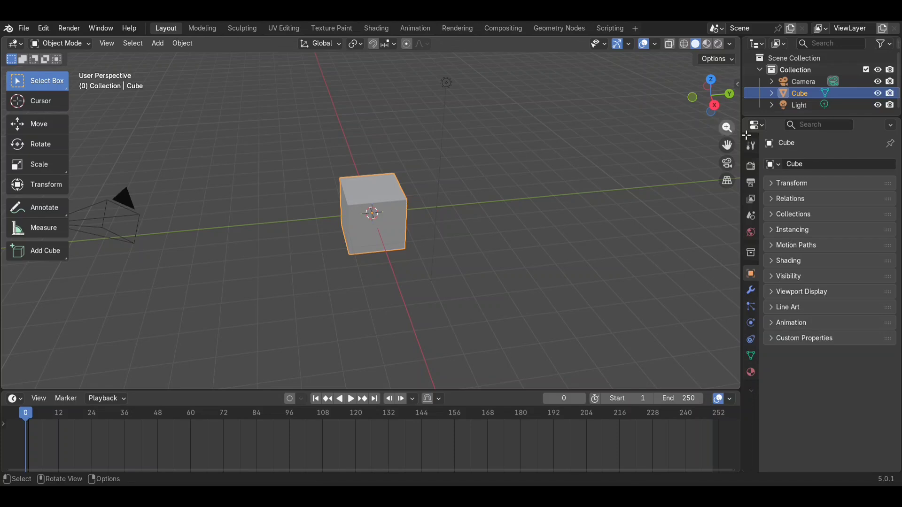
left_click(604, 44)
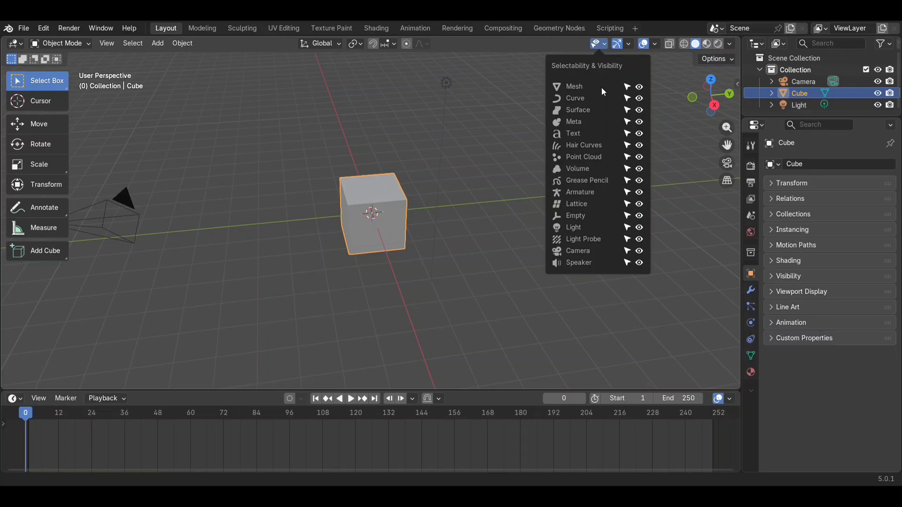
mouse_move(629, 44)
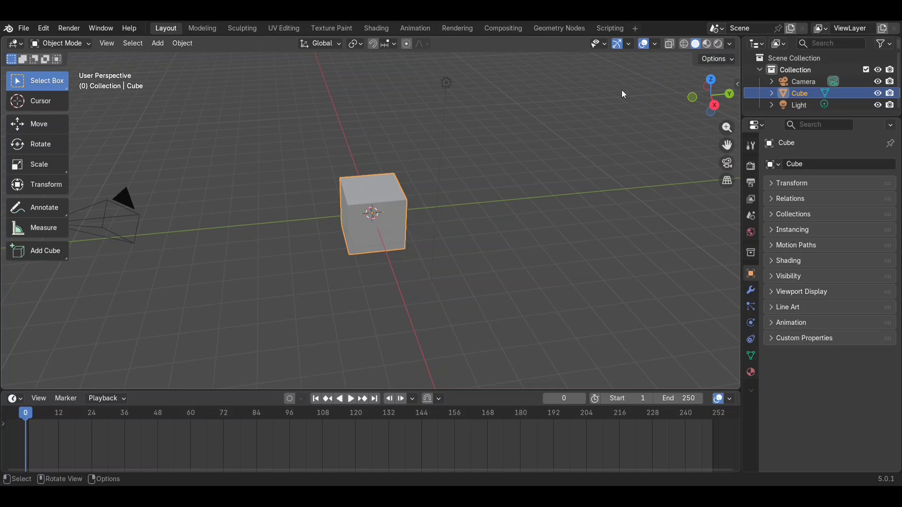
Inspect the cube with X-ray enabled and viewport overlays hidden, and restore both settings.
left_click(670, 46)
scroll(568, 180, "up", 5)
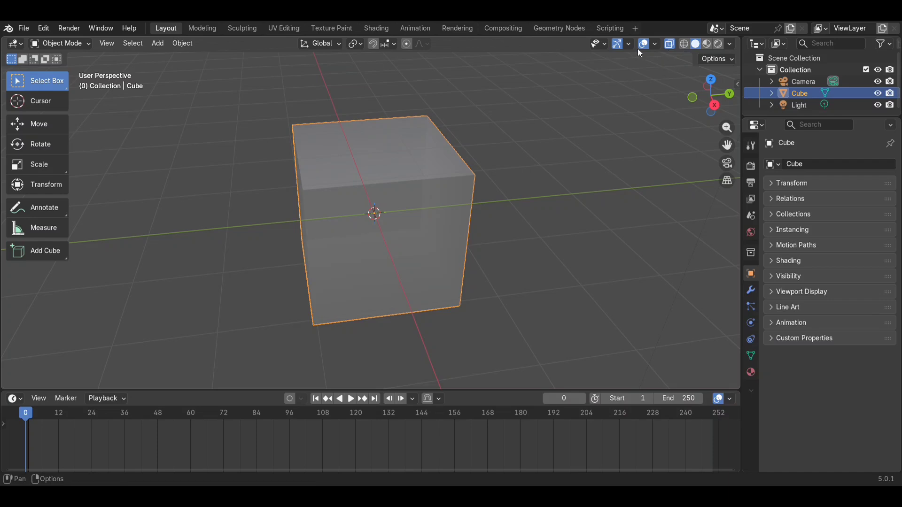
left_click(643, 44)
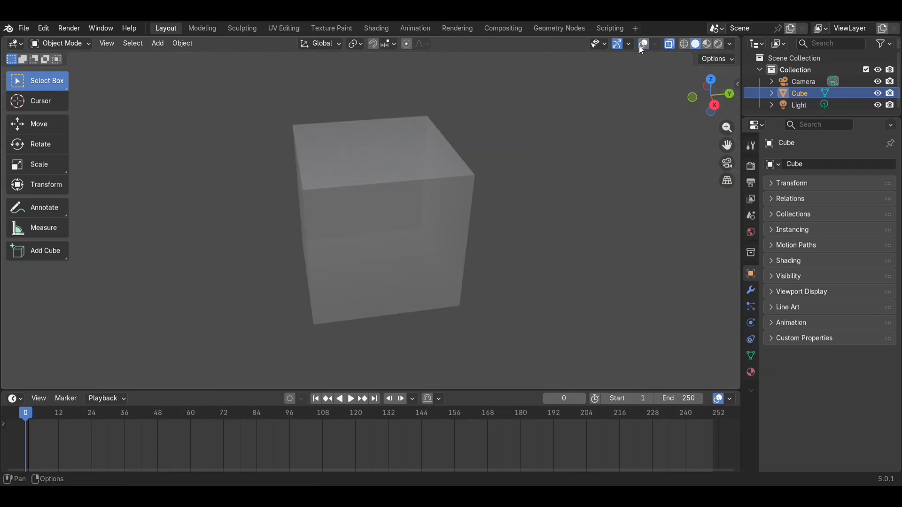
left_click(609, 138)
scroll(603, 142, "right", 5)
scroll(603, 147, "down", 4)
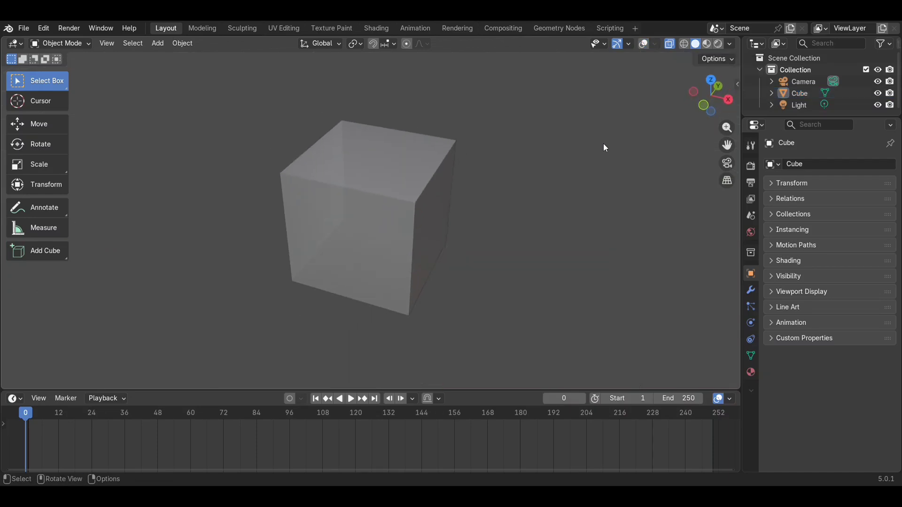
left_click(643, 44)
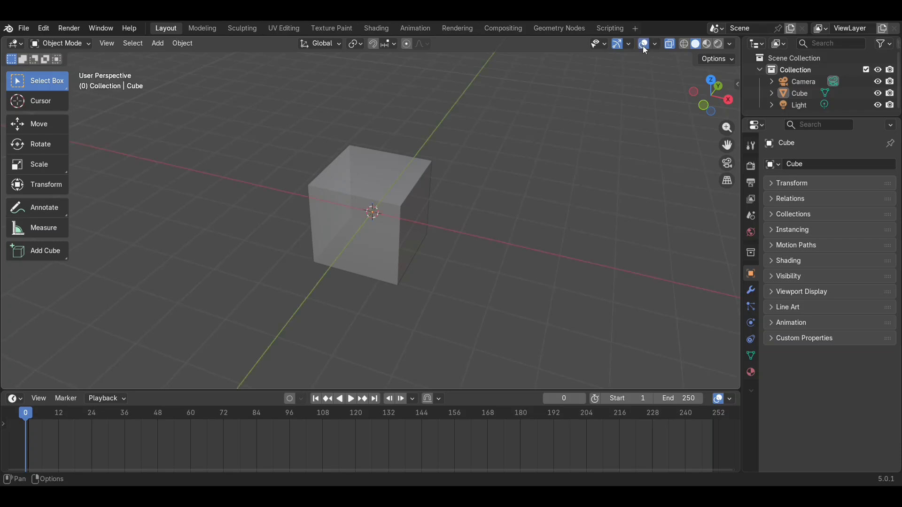
left_click(671, 47)
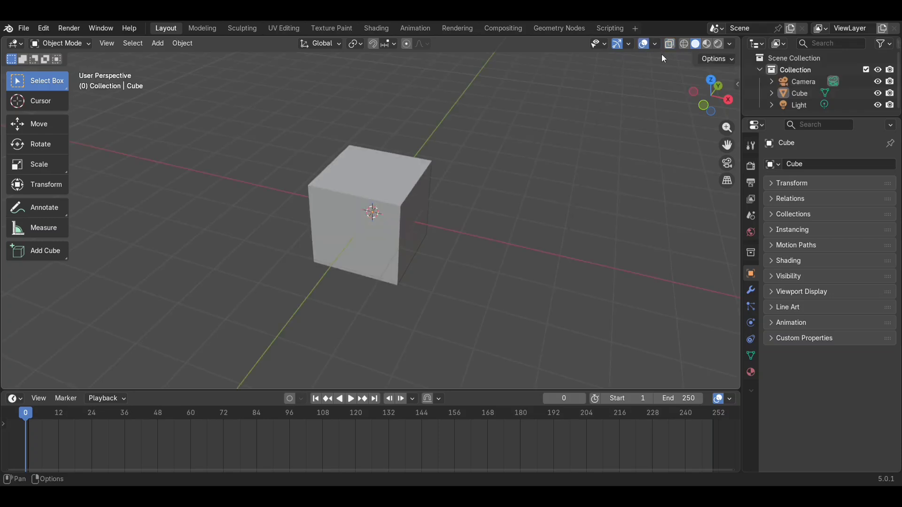
View the cube in Wireframe shading with and without X-ray, and return to Solid shading.
middle_click_drag(475, 183, 474, 184)
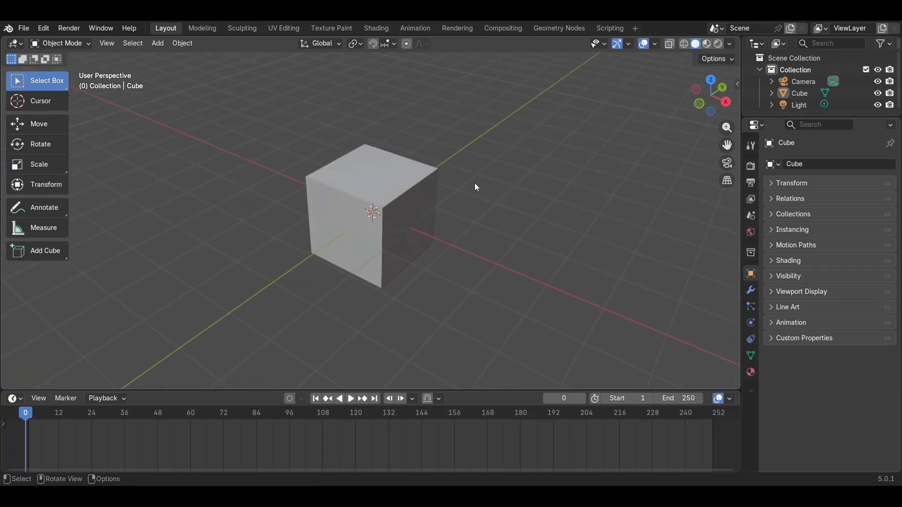
left_click(684, 44)
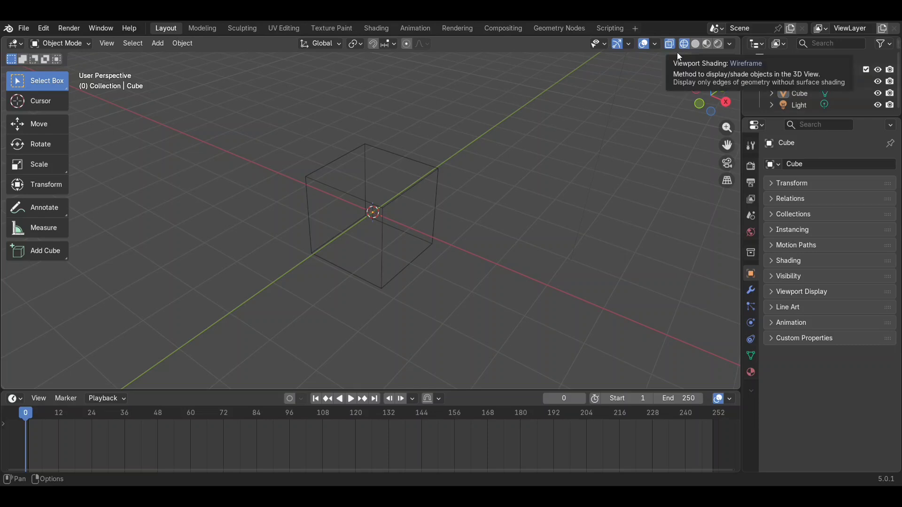
middle_click_drag(531, 184, 531, 185)
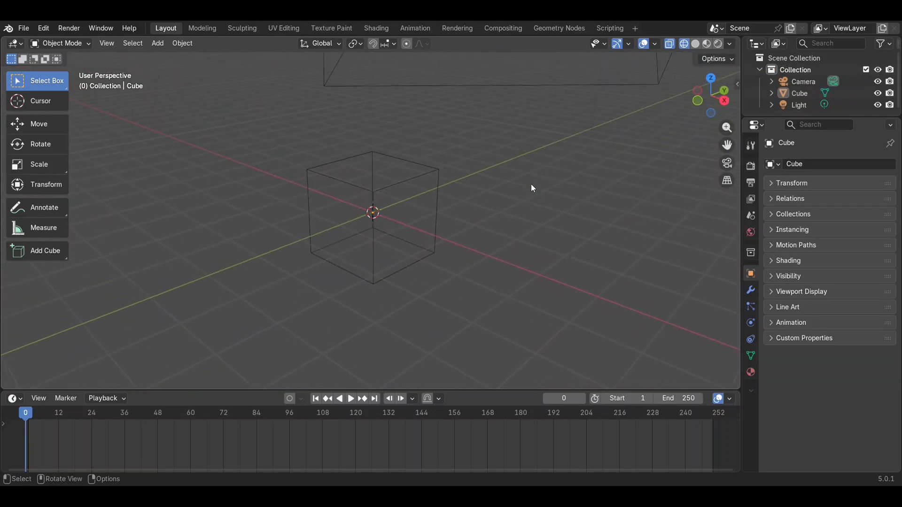
left_click(673, 44)
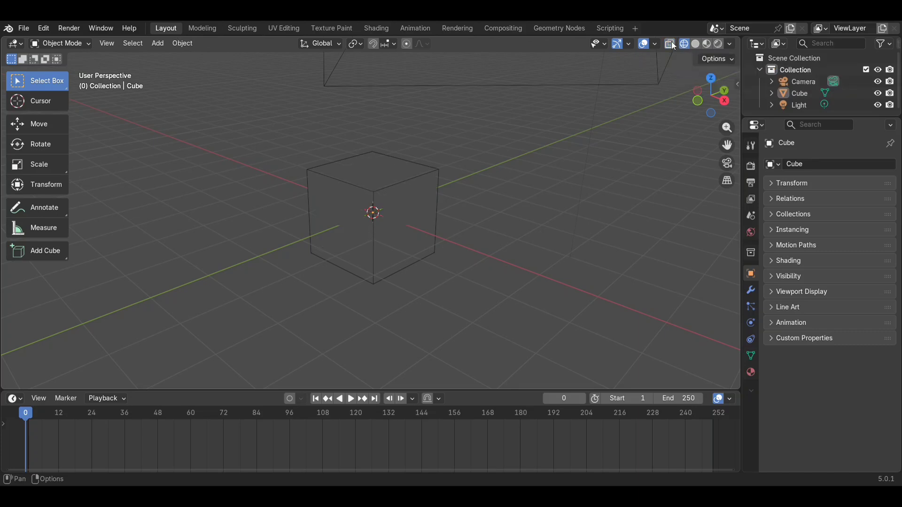
left_click(696, 44)
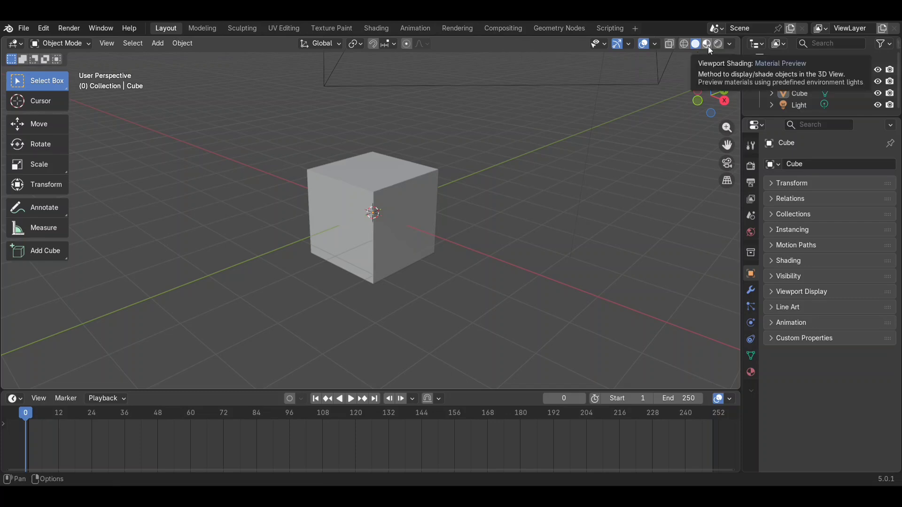
Inspect the cube in Material Preview and Rendered shading, and return to Solid shading.
left_click(707, 45)
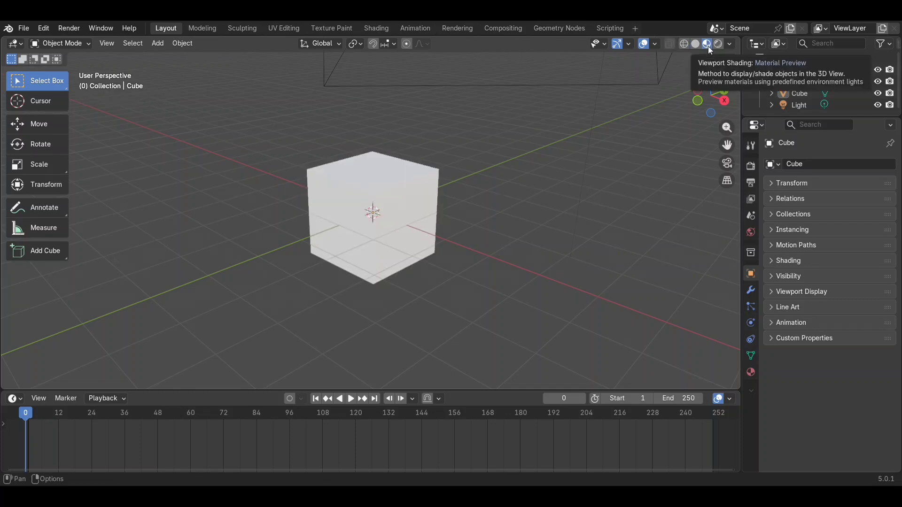
scroll(544, 176, "up", 3)
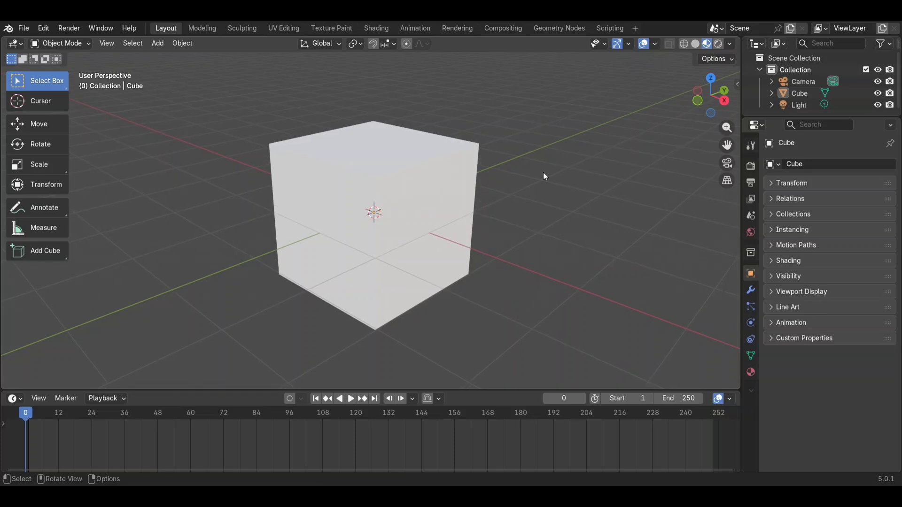
mouse_move(543, 173)
middle_mouse_down()
mouse_move(557, 185)
mouse_move(545, 177)
middle_mouse_up()
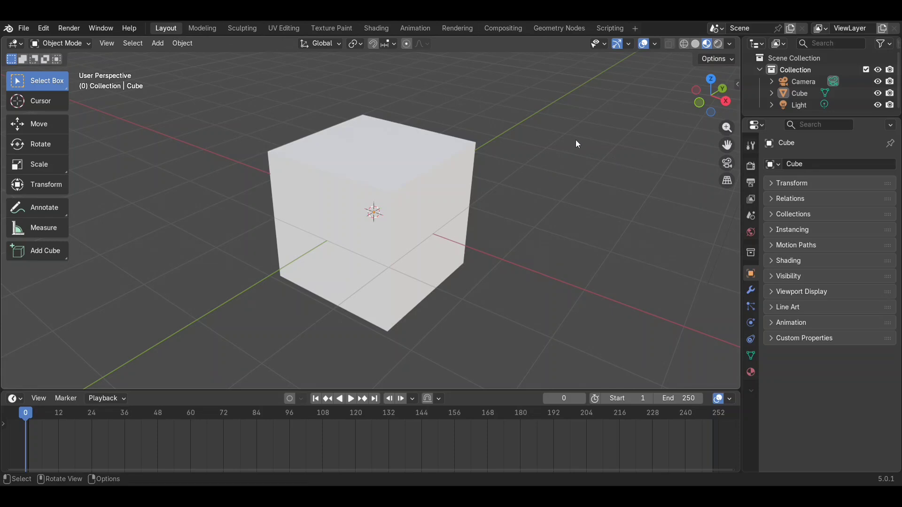
left_click(696, 43)
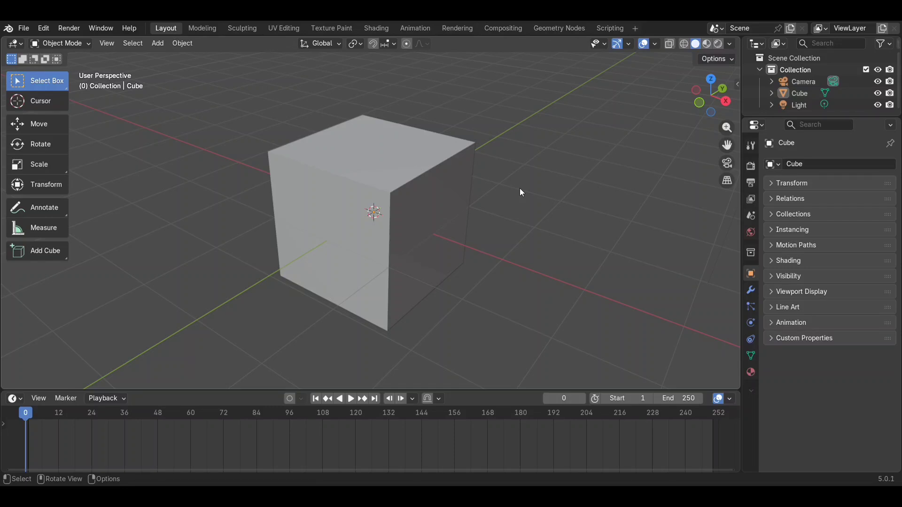
left_click(718, 44)
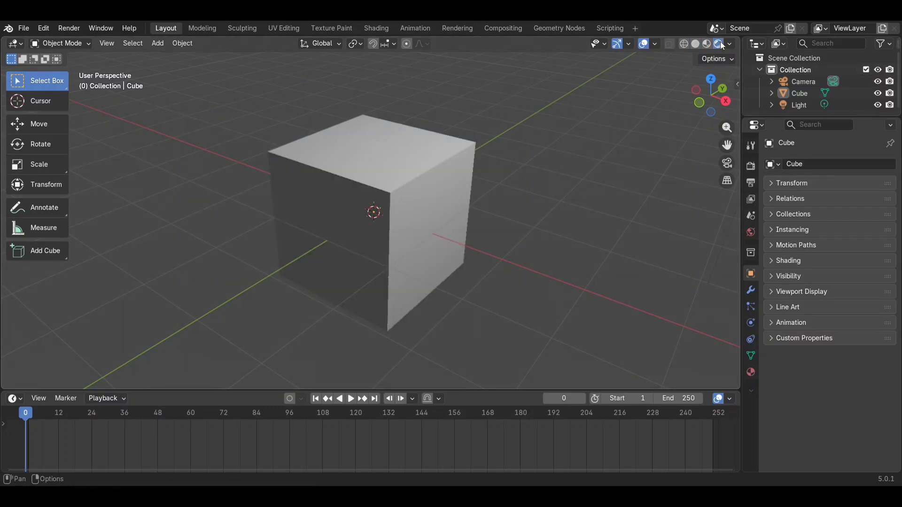
left_click(696, 46)
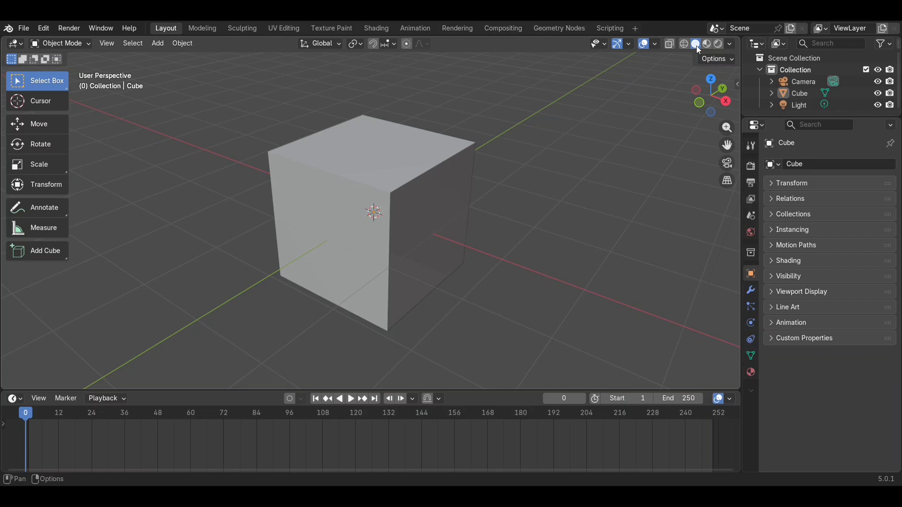
Try a bright white studio light for Solid shading, and set the one with blue and pink tints.
left_click(730, 44)
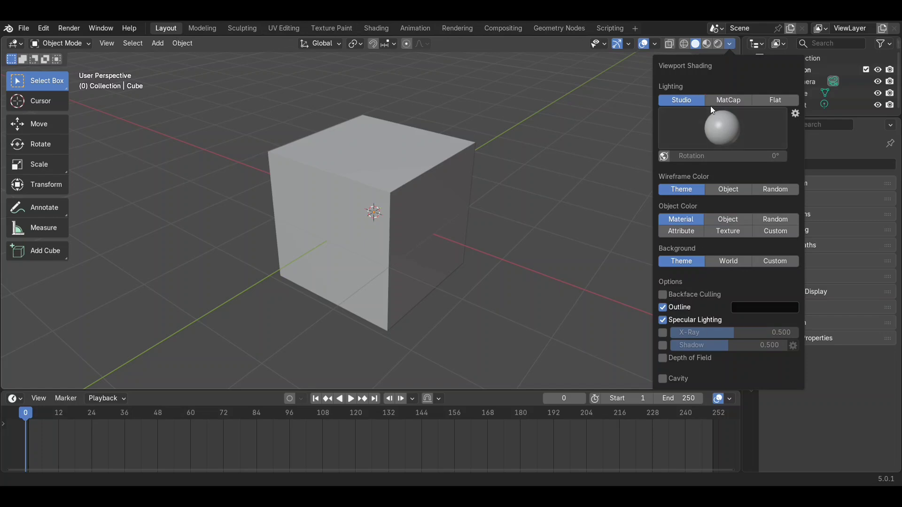
left_click(725, 125)
left_click(700, 162)
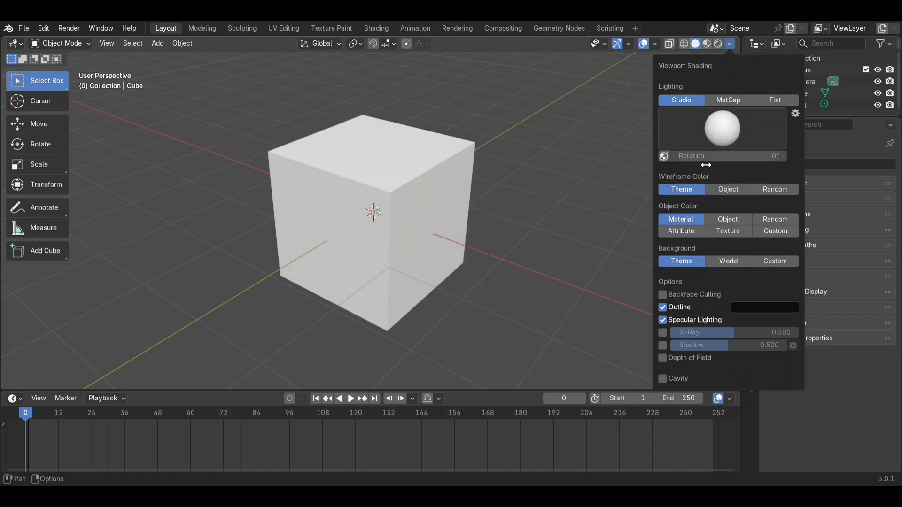
left_click(714, 124)
left_click(630, 162)
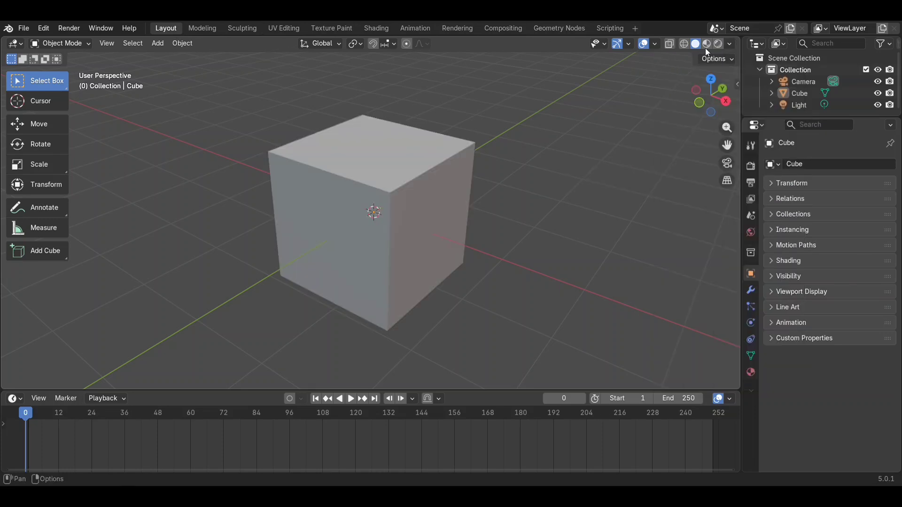
Switch to Material Preview shading and set its environment lighting to the warm interior HDRI.
left_click(706, 44)
left_click(731, 44)
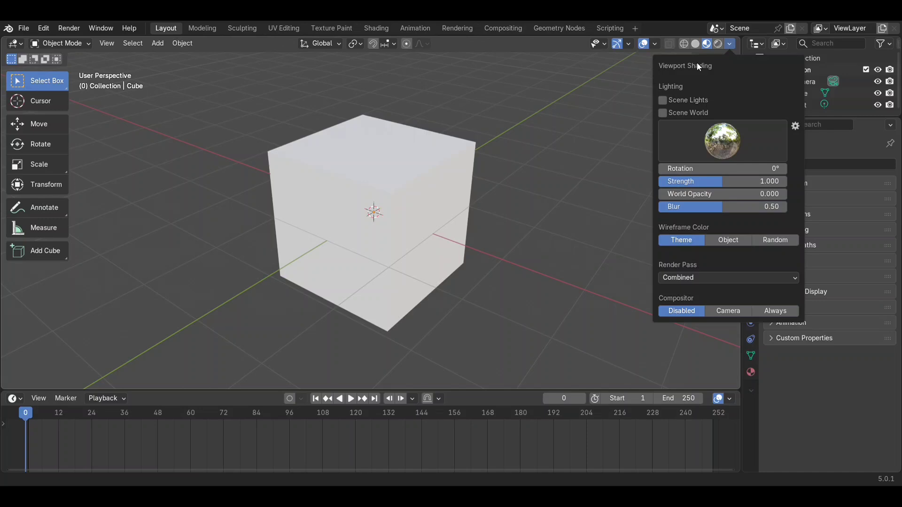
left_click(729, 44)
left_click(730, 44)
left_click(722, 141)
left_click(691, 149)
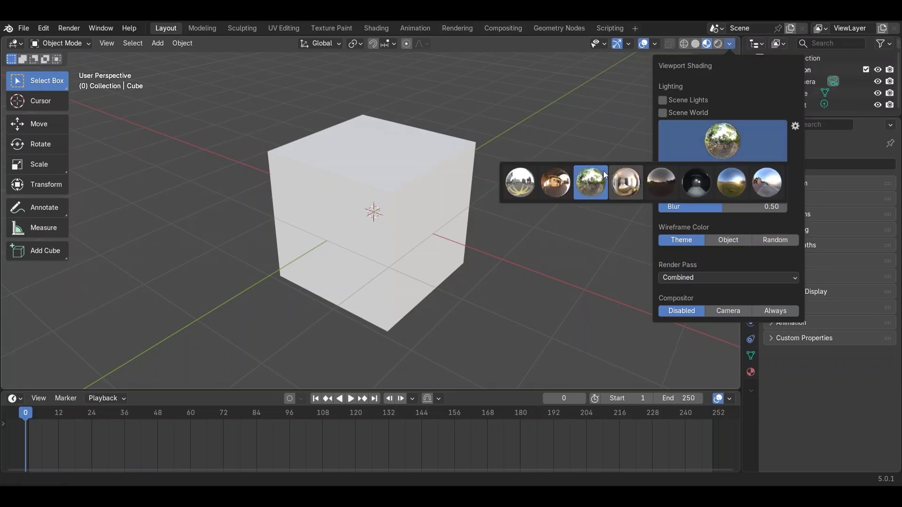
left_click(565, 173)
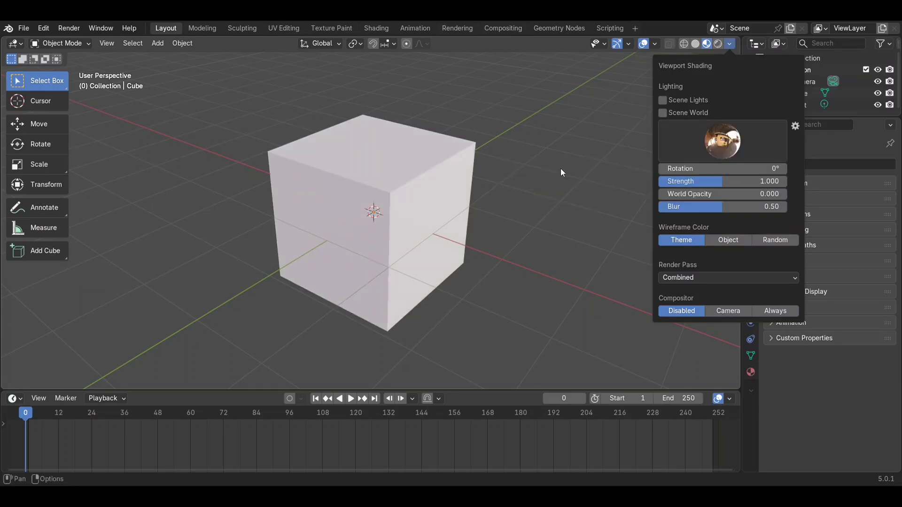
Return to Solid shading and view the cube from the top and from the back.
left_click(695, 44)
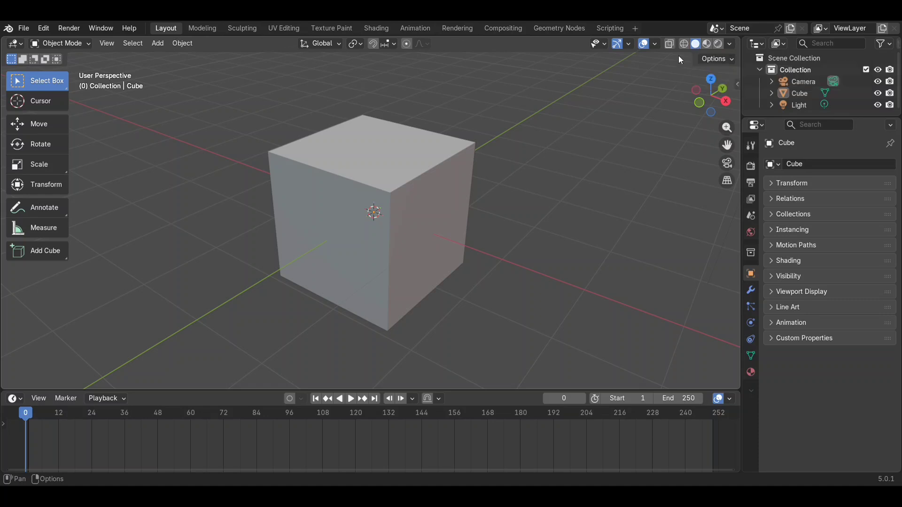
mouse_move(612, 96)
middle_mouse_down()
mouse_move(638, 96)
mouse_move(601, 96)
middle_mouse_up()
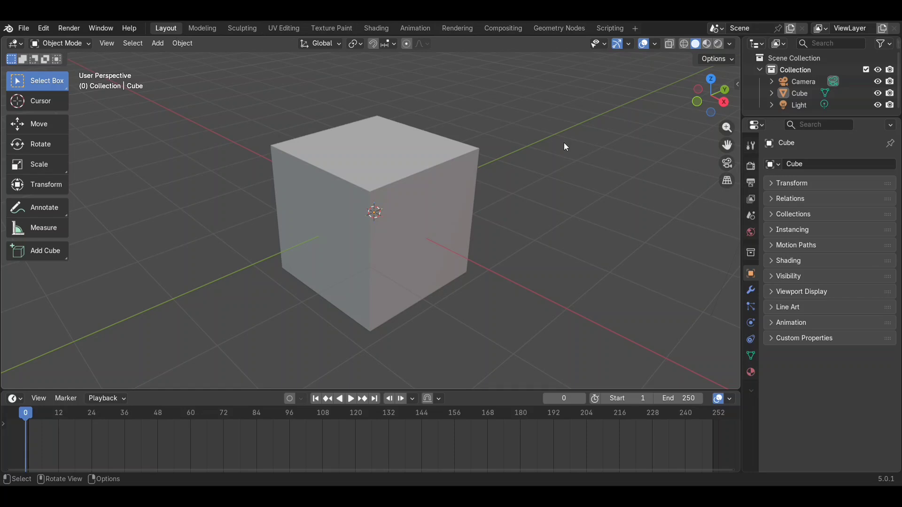
left_click(712, 85)
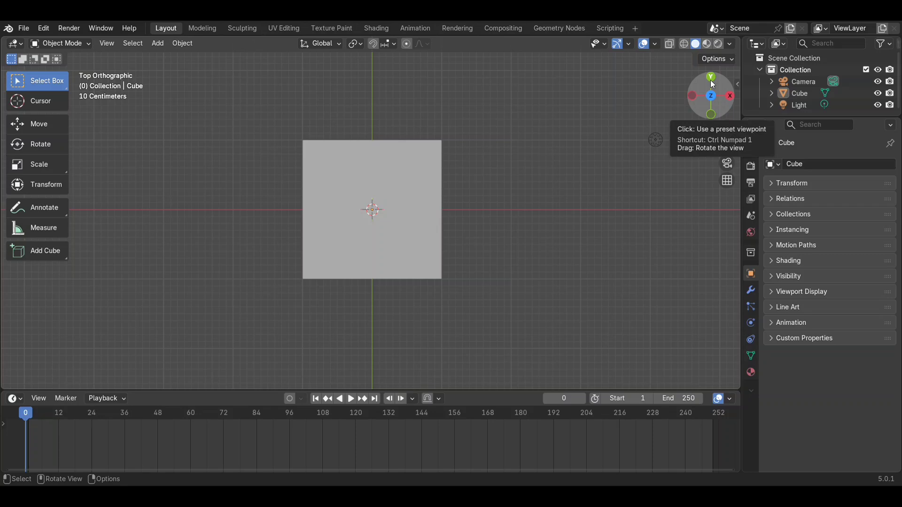
left_click(712, 81)
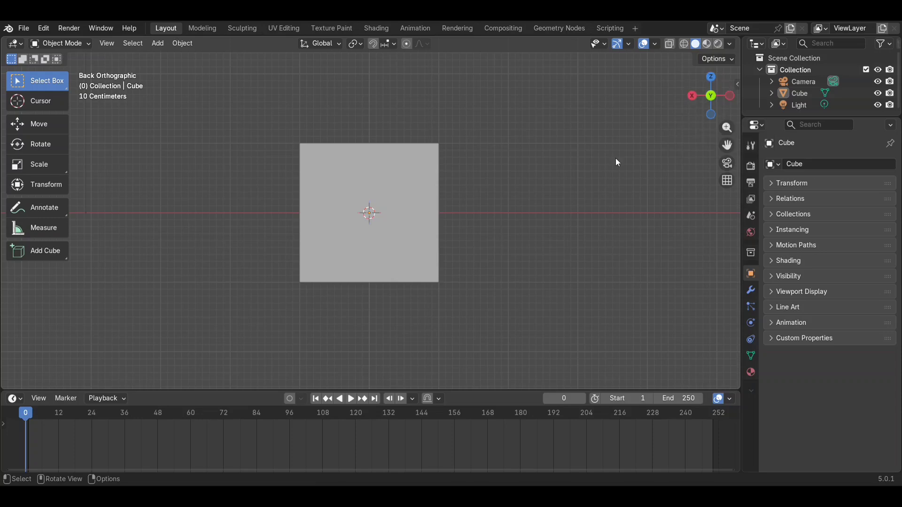
Select the scene camera, look at the cube through it, leave the camera view and deselect the camera.
mouse_move(615, 158)
middle_mouse_down()
mouse_move(630, 96)
mouse_move(624, 216)
mouse_move(617, 162)
middle_mouse_up()
scroll(616, 162, "down", 2)
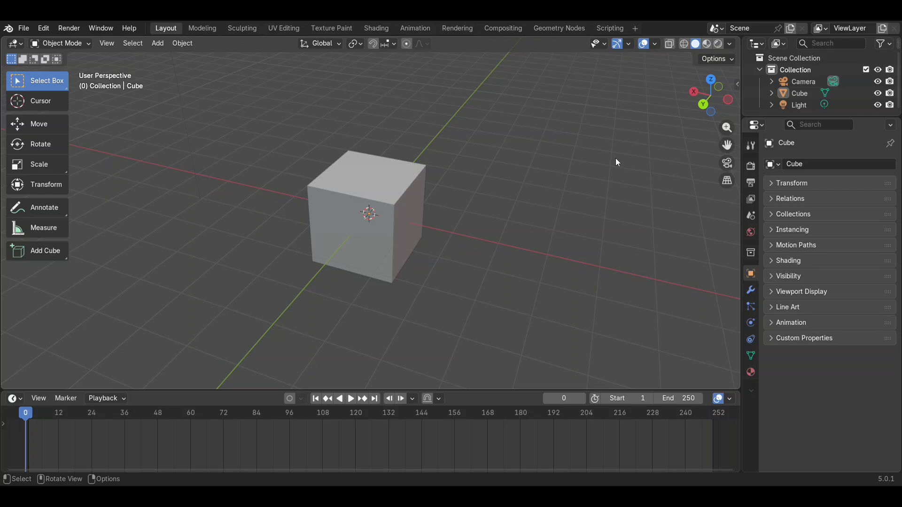
scroll(543, 161, "down", 5)
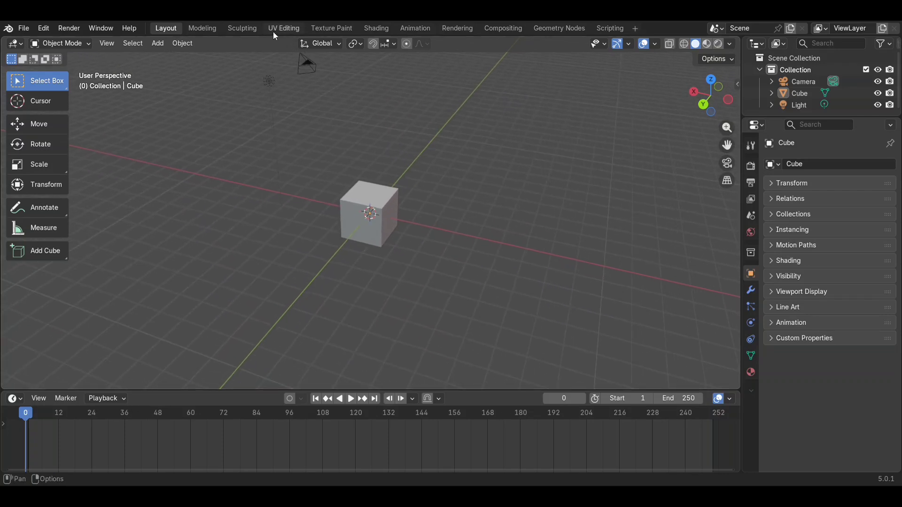
left_click(307, 67)
middle_click_drag(306, 68, 407, 66)
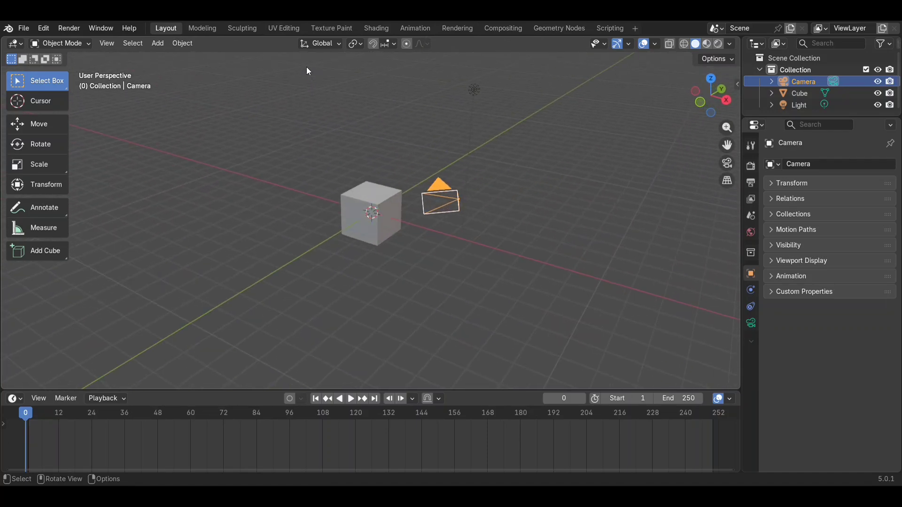
key("KP_0")
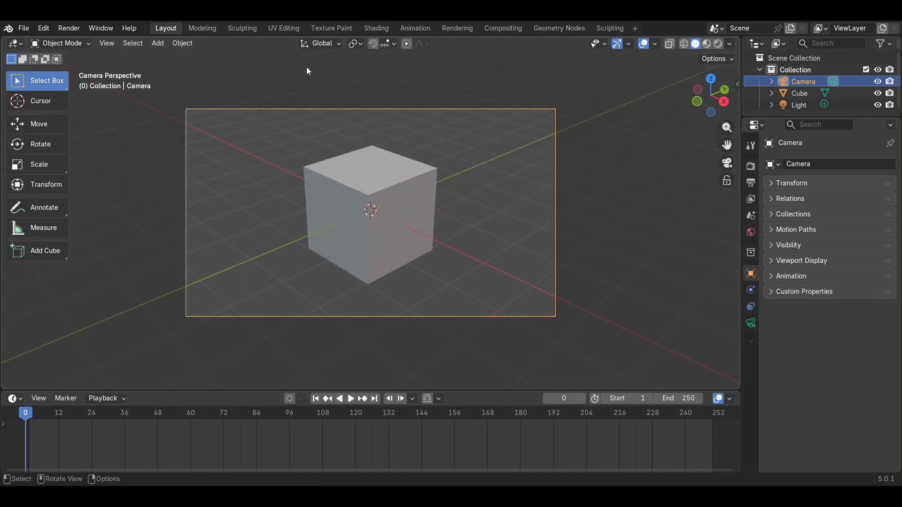
key("KP_0")
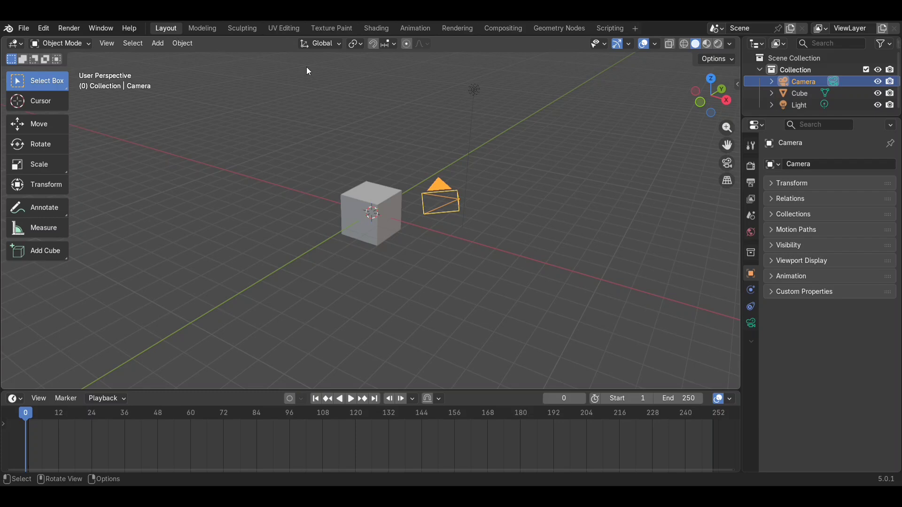
left_click(326, 127)
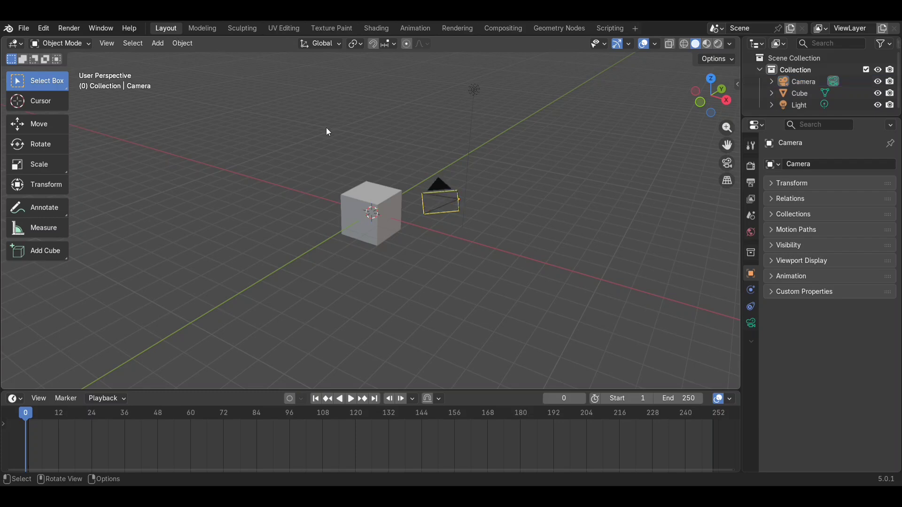
View the scene from the front, tilt the view in a fixed increment and orbit to an angled view.
middle_click_drag(326, 128, 326, 128)
key("KP_1")
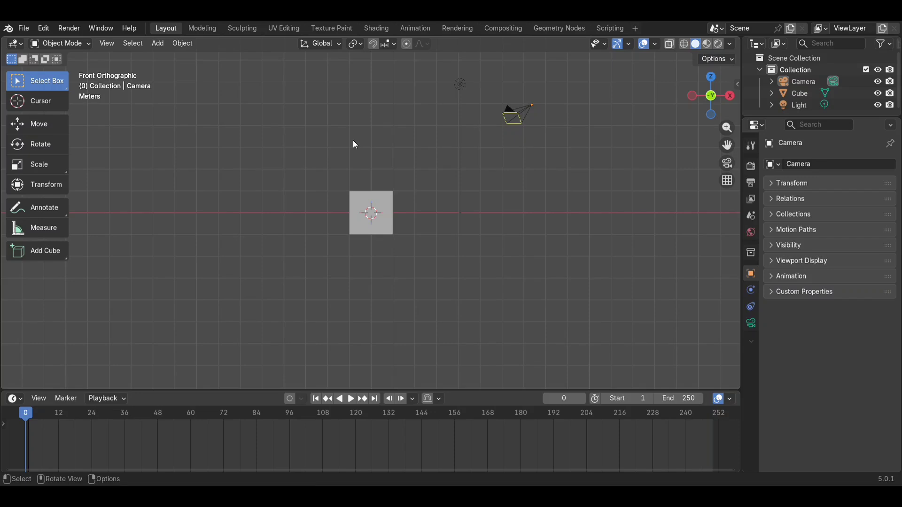
key("KP_8")
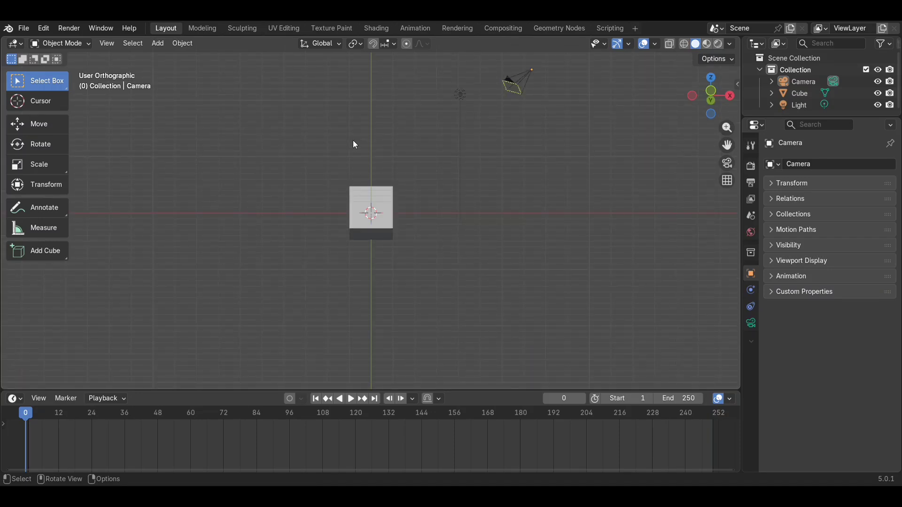
middle_click_drag(354, 142, 354, 142)
Undo the camera's deselection and switch repeatedly between the camera view and the free view.
right_click(354, 141)
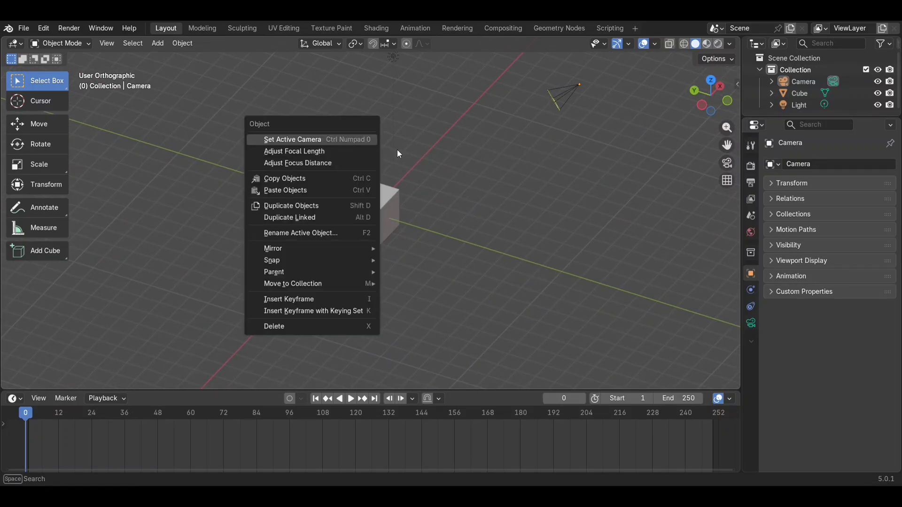
key("ctrl+z")
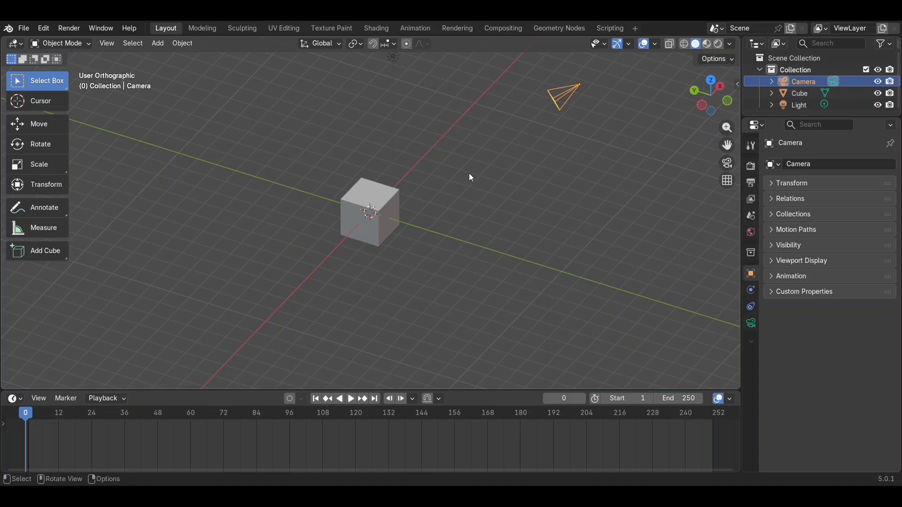
key("KP_0")
key("KP_0")
key("KP_0")
key("KP_0")
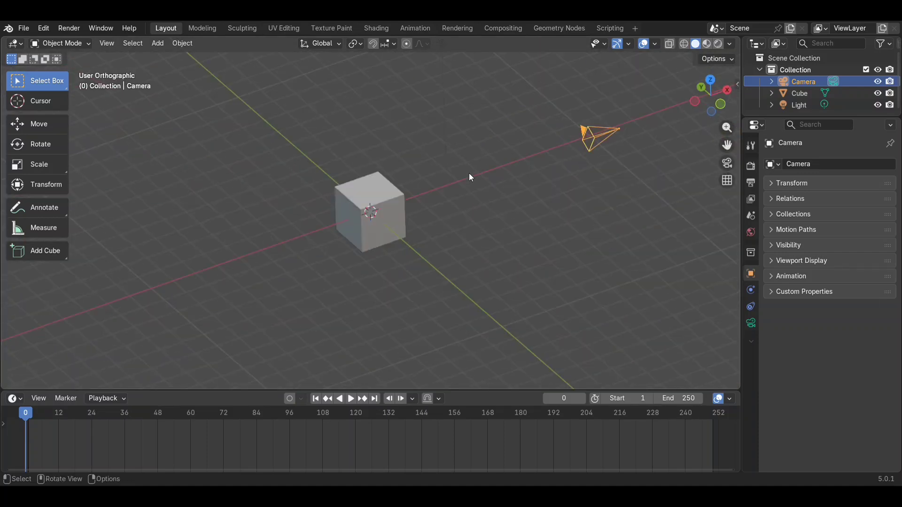
View the scene from the right, top and back, and return to an angled perspective close to the cube.
key("KP_3")
middle_click_drag(469, 173, 469, 172)
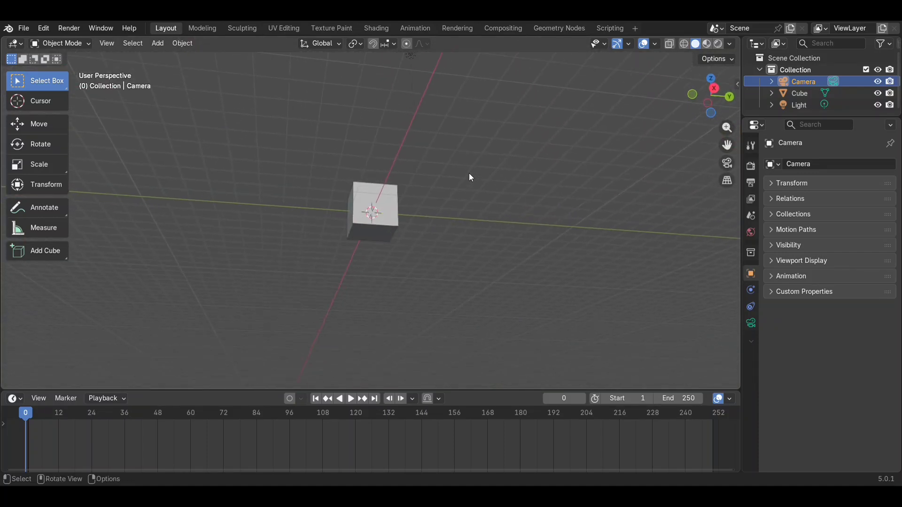
left_click(711, 76)
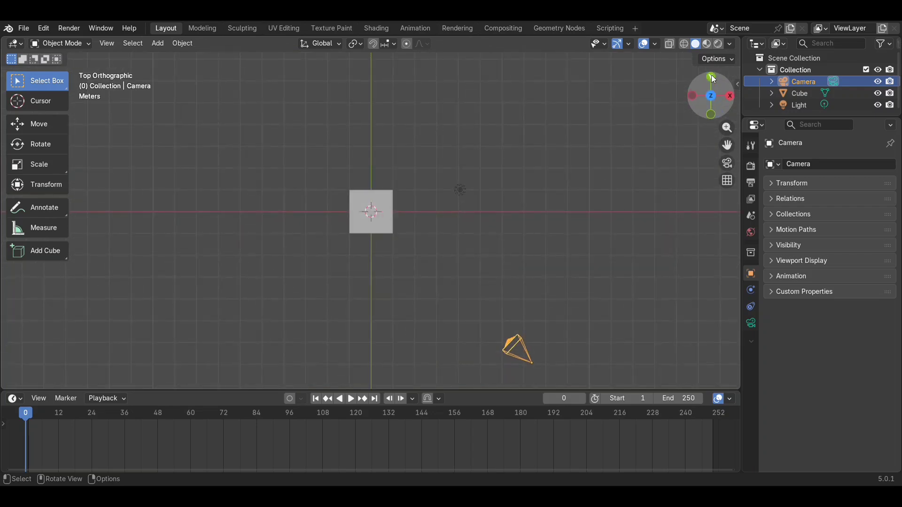
left_click(711, 74)
middle_click_drag(677, 114, 548, 172)
scroll(549, 172, "up", 3)
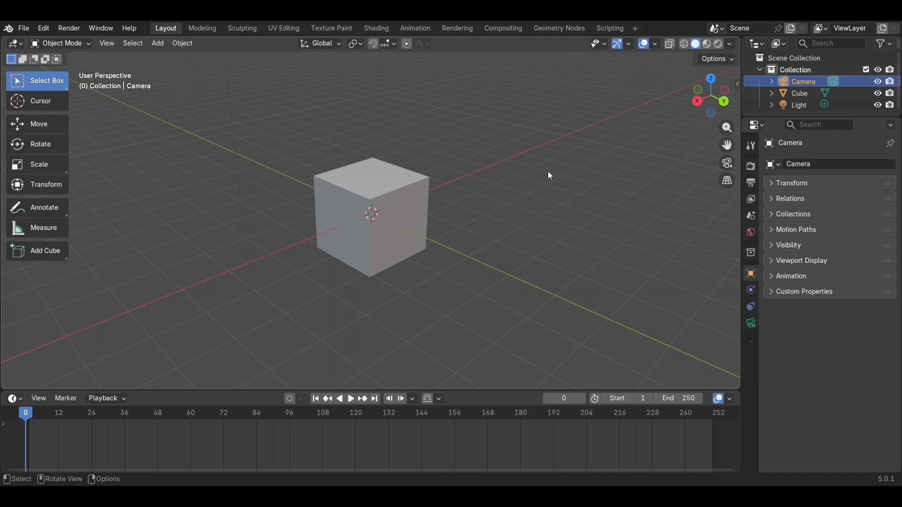
Select the cube and switch it from Object Mode to Edit Mode.
left_click(405, 191)
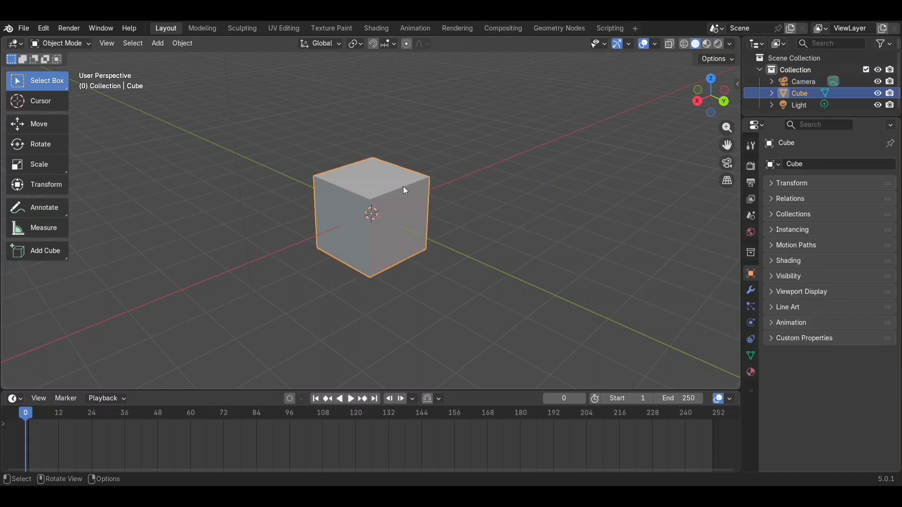
left_click(50, 46)
key("Tab")
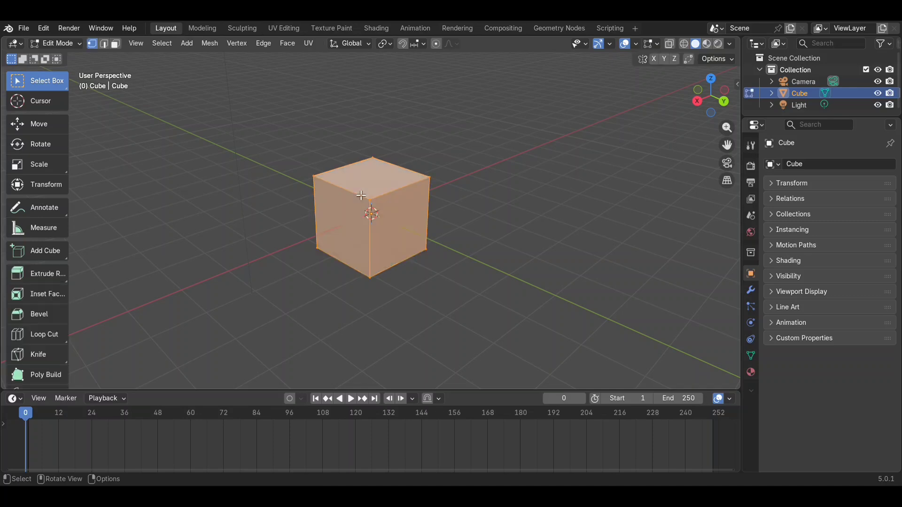
Examine the mesh tools available in Edit Mode, from Extrude and Inset Faces to Shear and Rip Region.
scroll(498, 182, "up", 2)
scroll(498, 182, "up", 2)
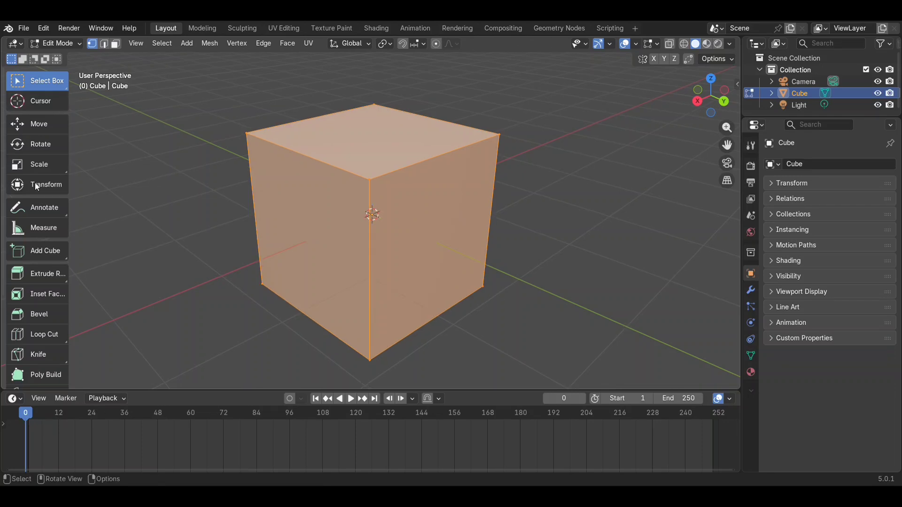
scroll(37, 296, "down", 5)
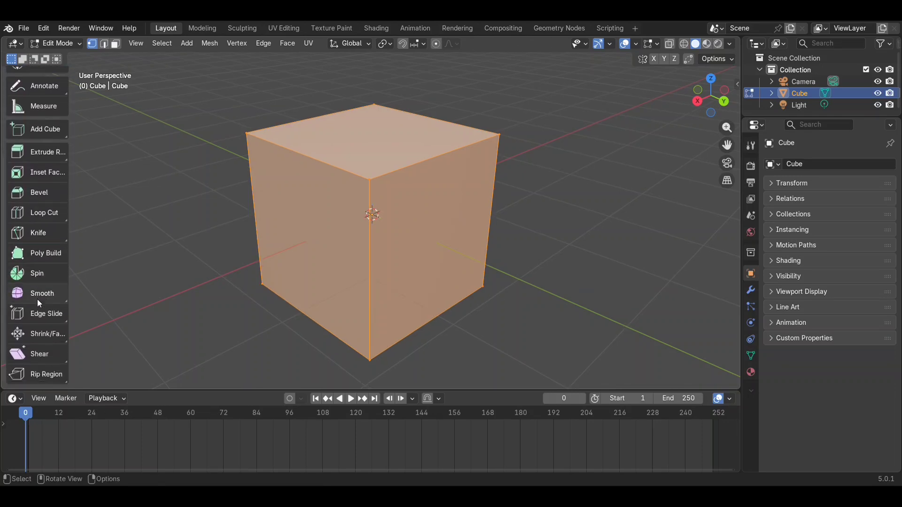
scroll(38, 301, "up", 5)
scroll(38, 301, "down", 2)
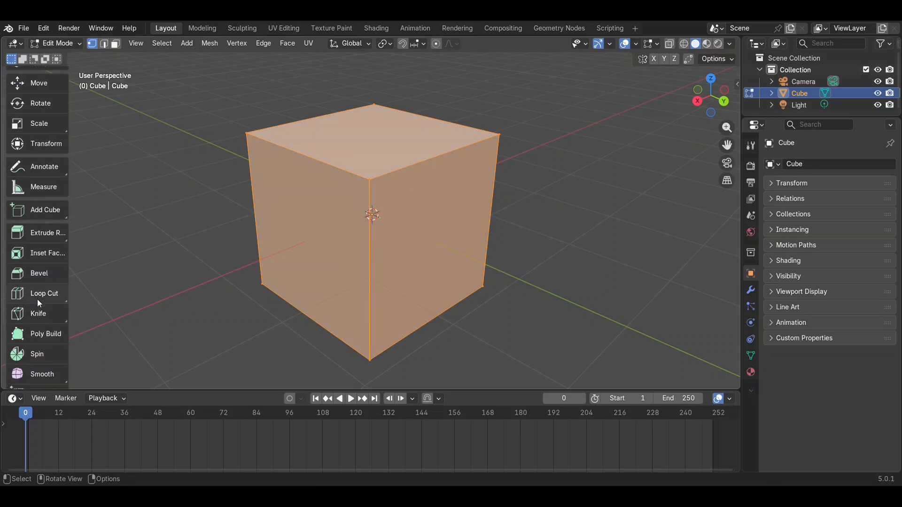
scroll(37, 298, "up", 2)
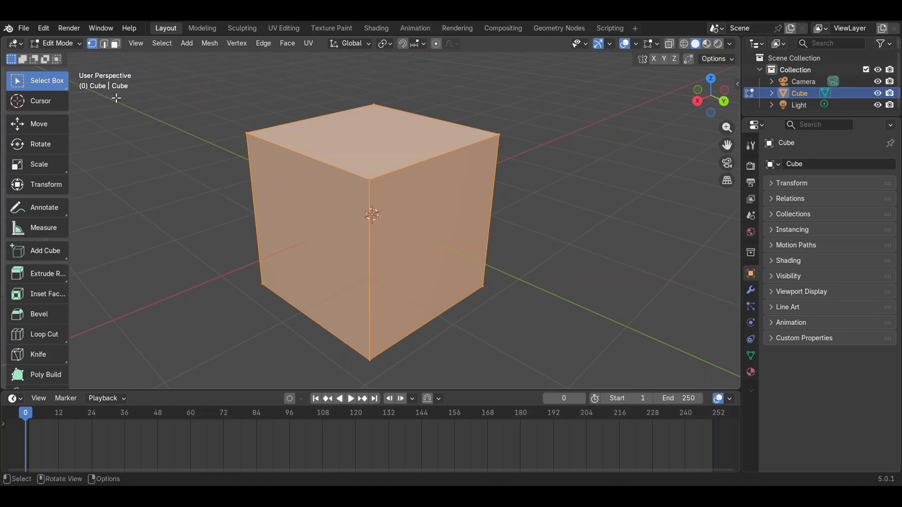
Deselect all of the cube's geometry in Edit Mode.
key("KP_8")
key("KP_8")
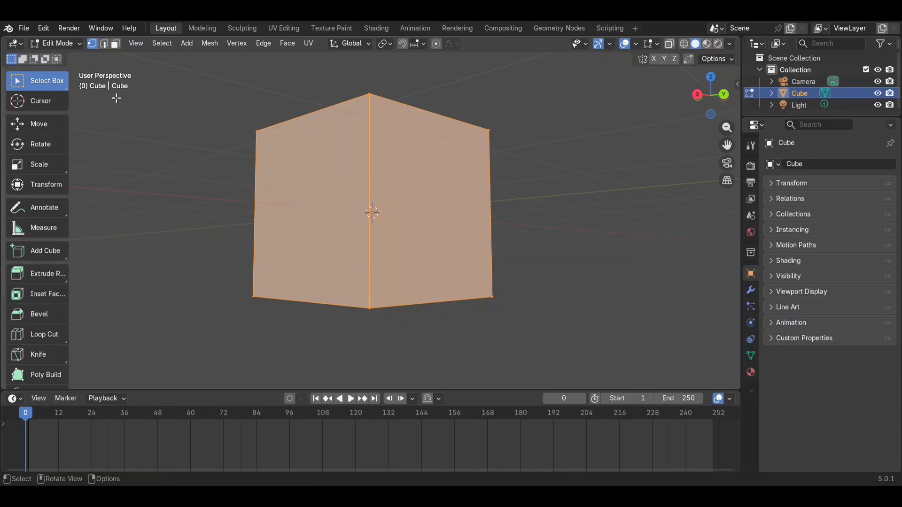
middle_click_drag(116, 98, 116, 96)
left_click(114, 121)
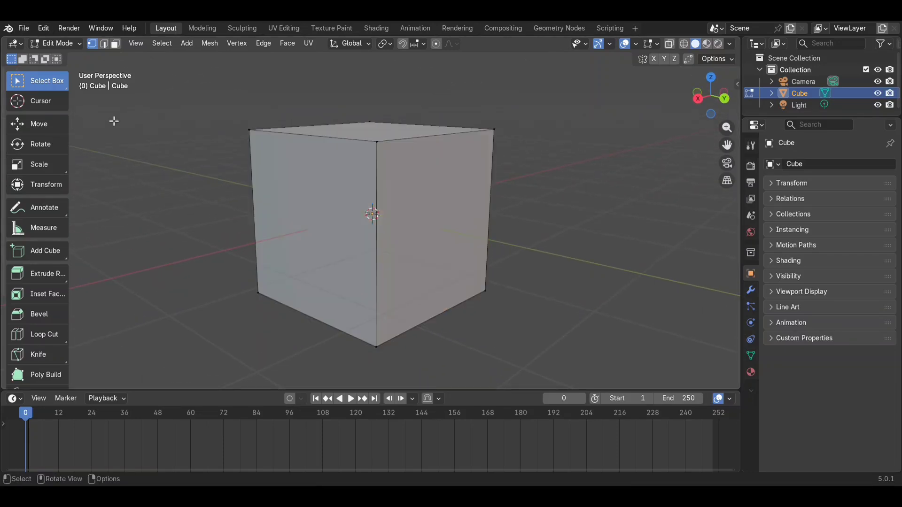
key("KP_8")
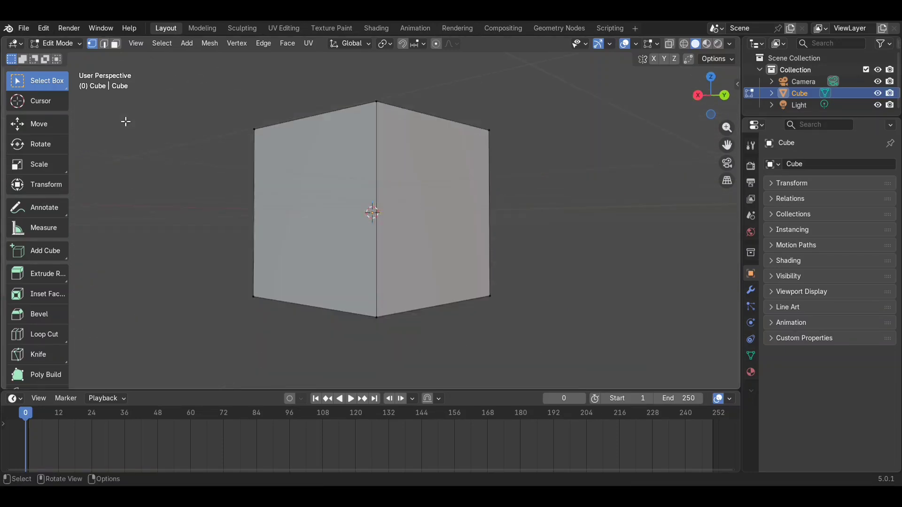
Try the edge and face select modes, and return to vertex select mode.
key("2")
key("3")
key("KP_2")
key("KP_2")
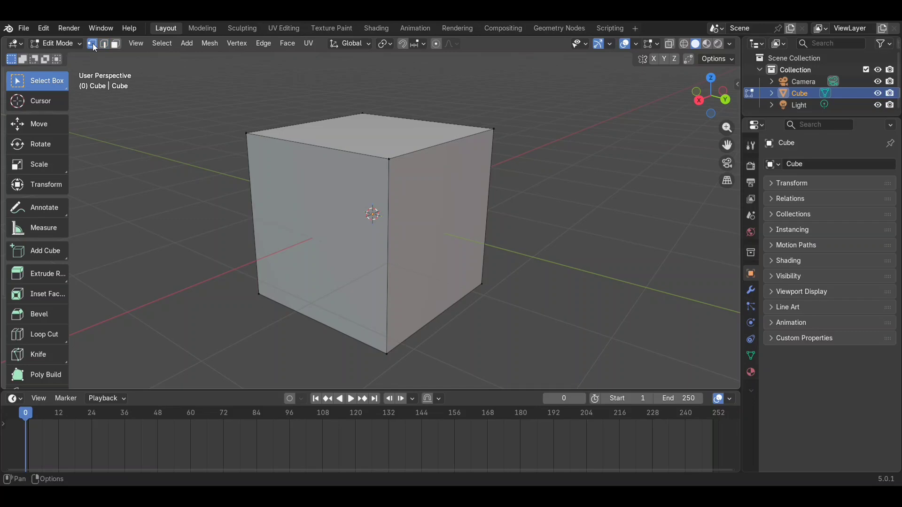
key("KP_2")
key("KP_4")
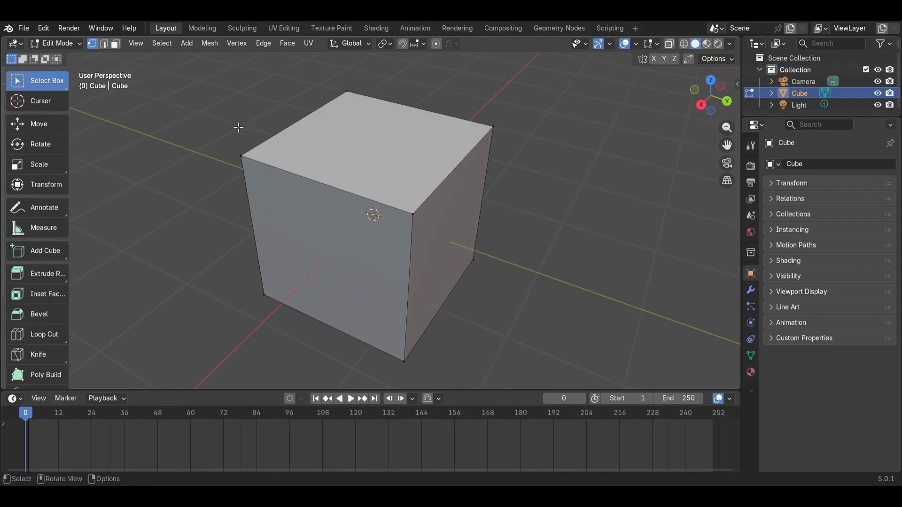
Select corner vertices of the cube's top face in turn, and move the one at +X, −Y inward along the Y axis.
scroll(238, 127, "up", 3)
scroll(238, 127, "down", 1)
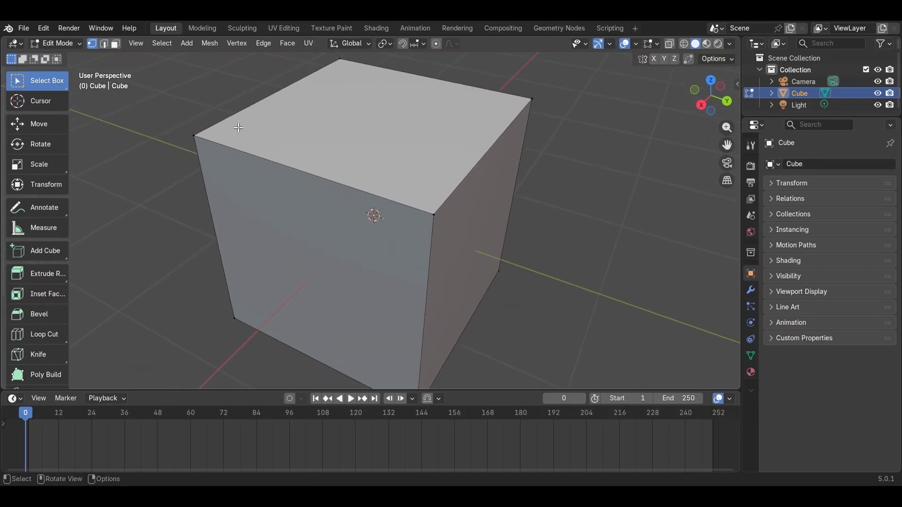
left_click(437, 216)
left_click(535, 103)
left_click(196, 139)
key("g")
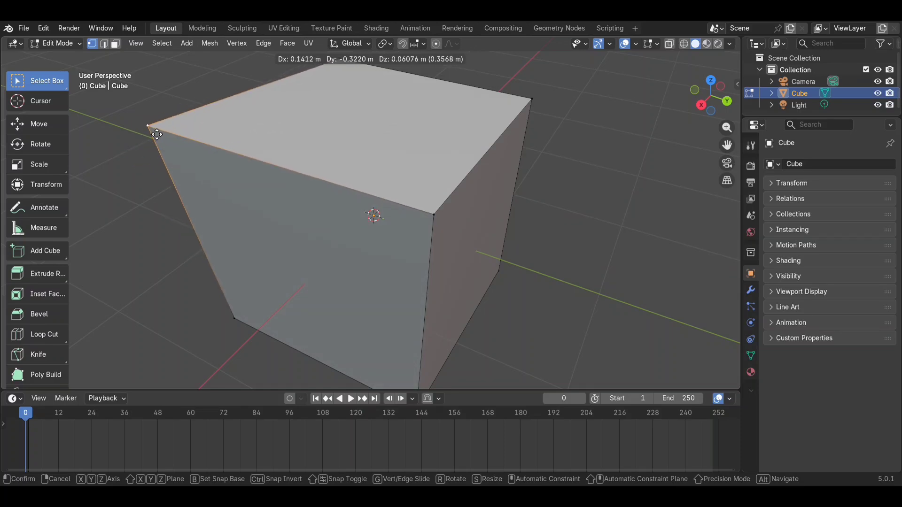
key("y")
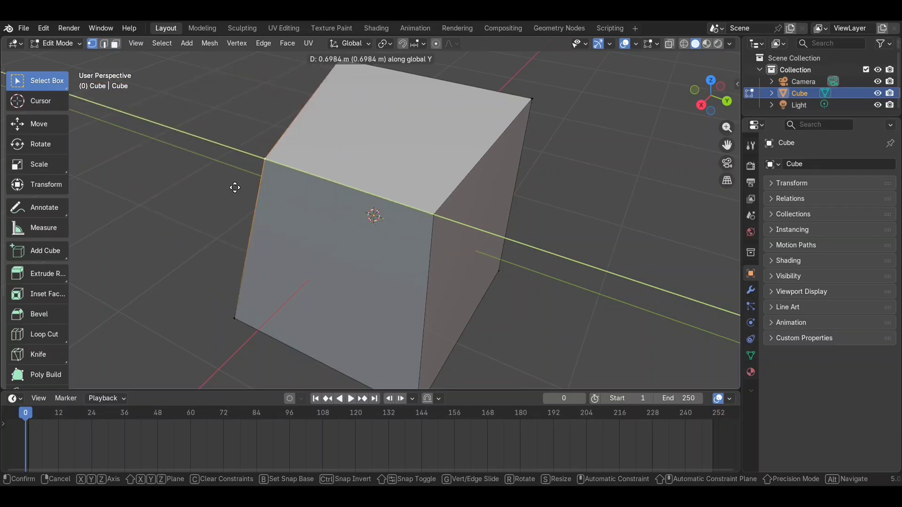
left_click(255, 173)
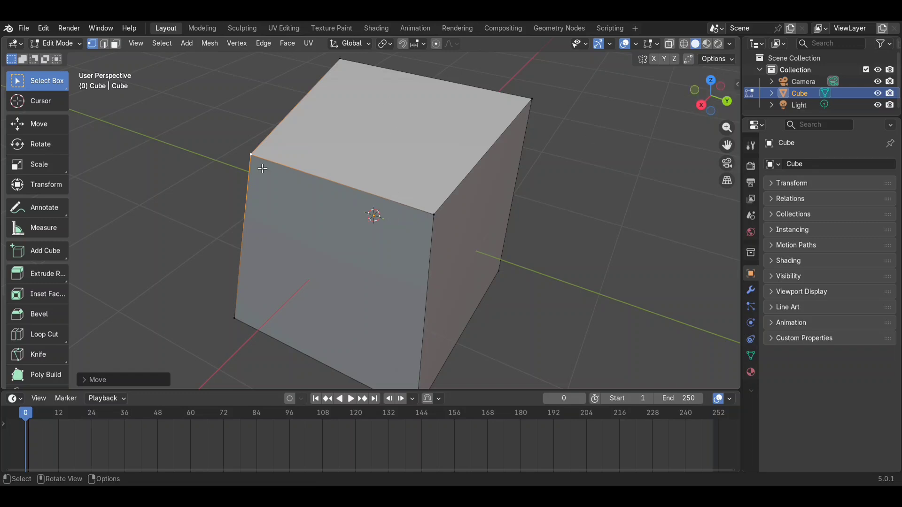
Move the selected corner vertex of the cube's top face slightly outward along the X axis, by about 0.04 m.
left_click(256, 159)
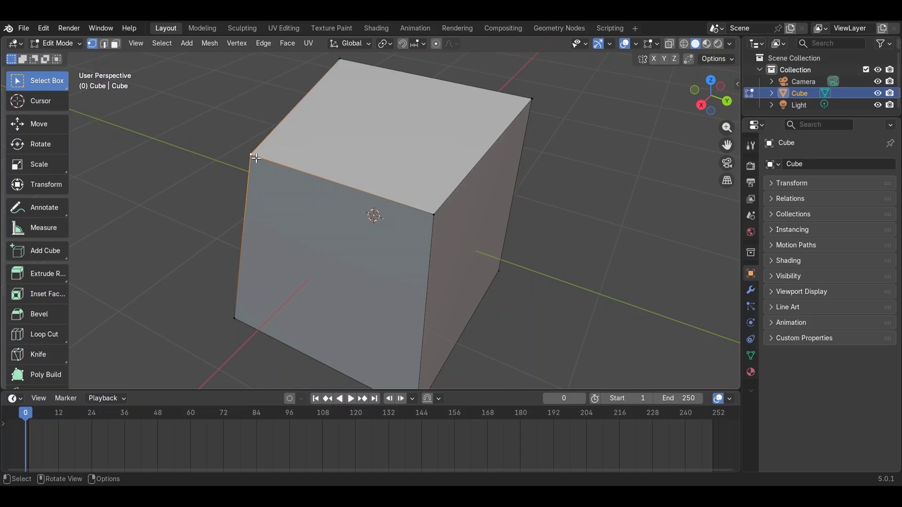
key("g")
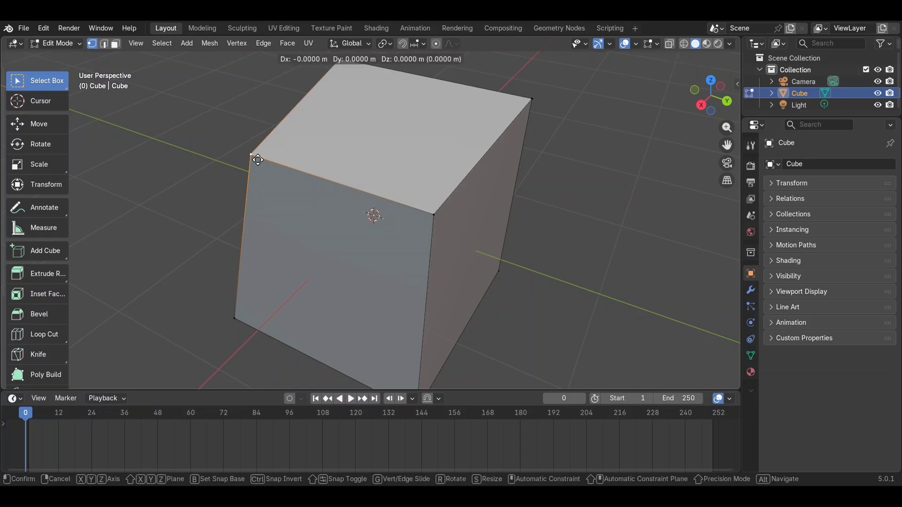
key("x")
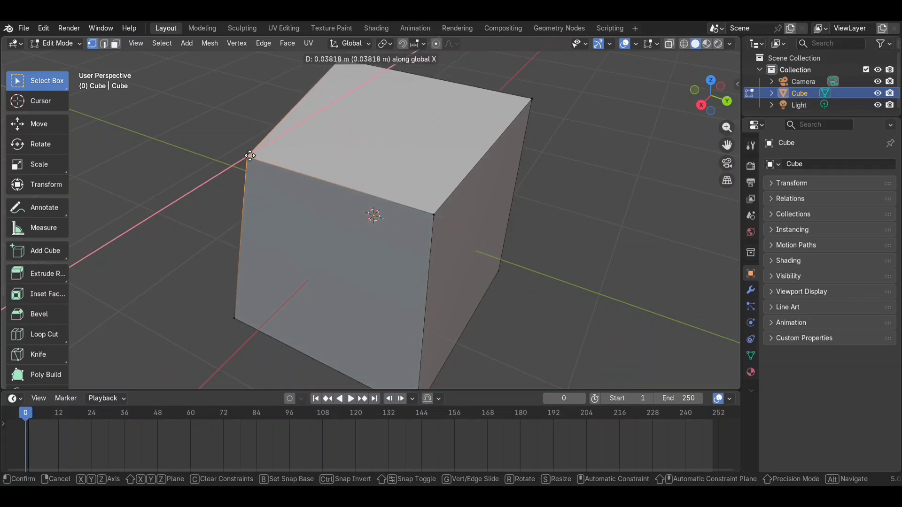
left_click(248, 154)
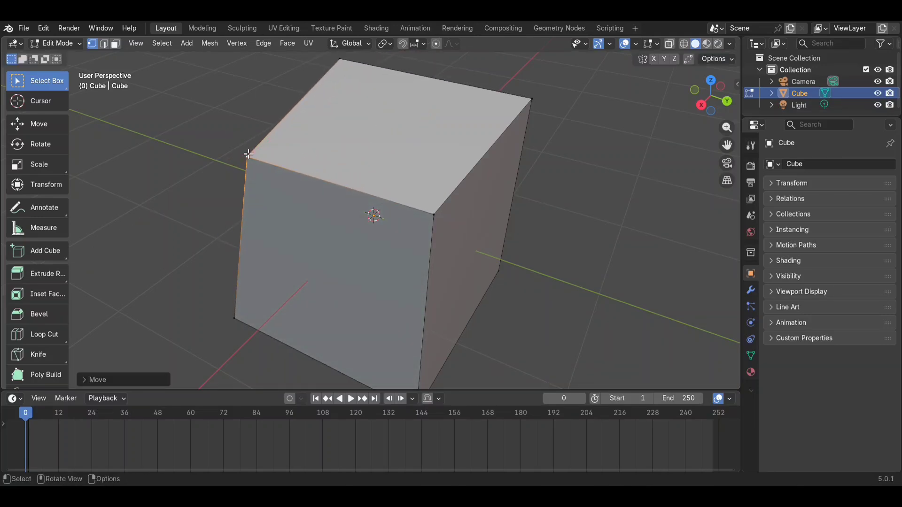
In edge select mode, select the top face's edge on the +X side and lower it along the Z axis to slope the top.
left_click(104, 45)
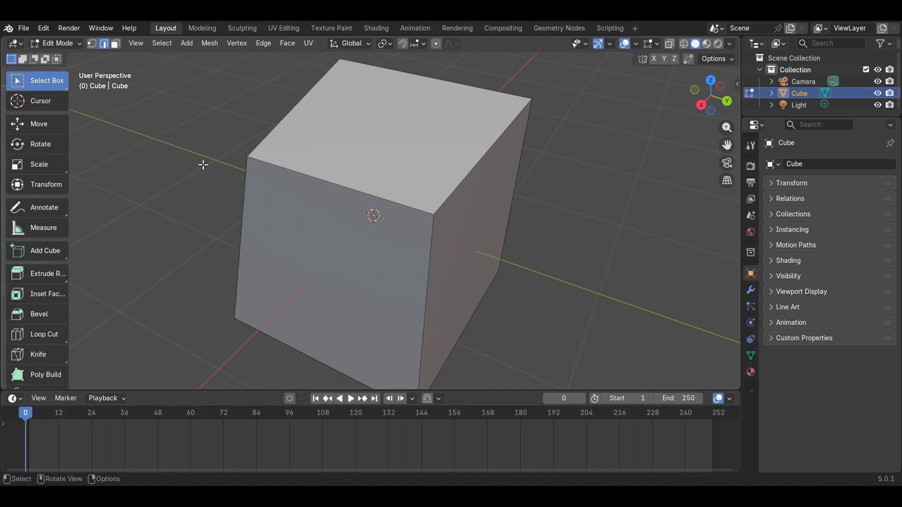
middle_click_drag(207, 201, 330, 201)
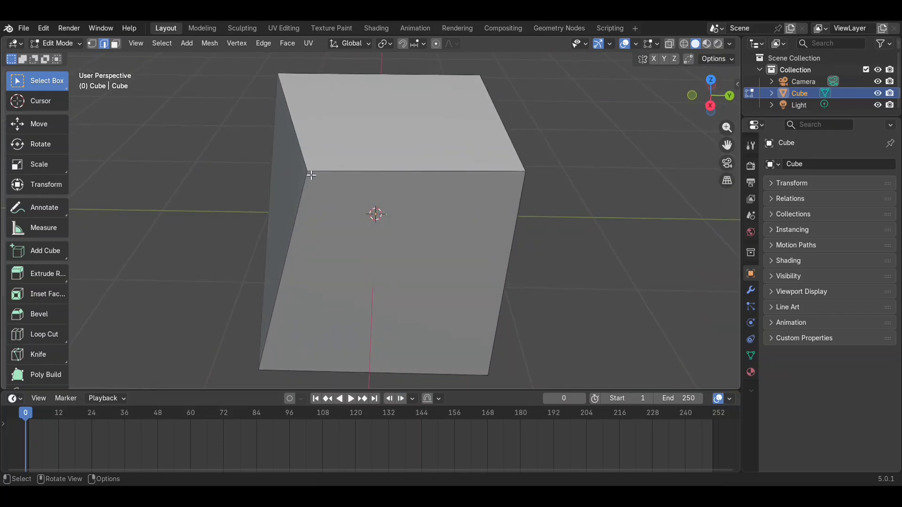
left_click(375, 178)
middle_click_drag(375, 178, 351, 198)
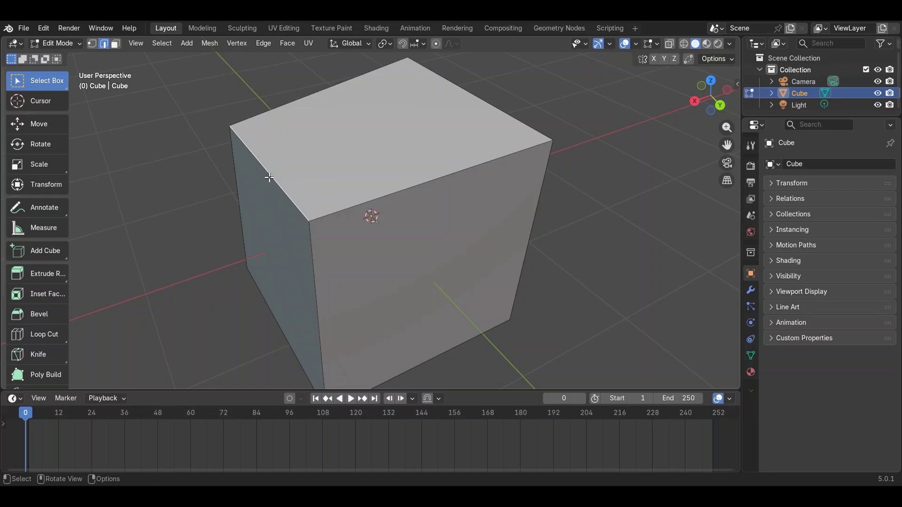
key("g")
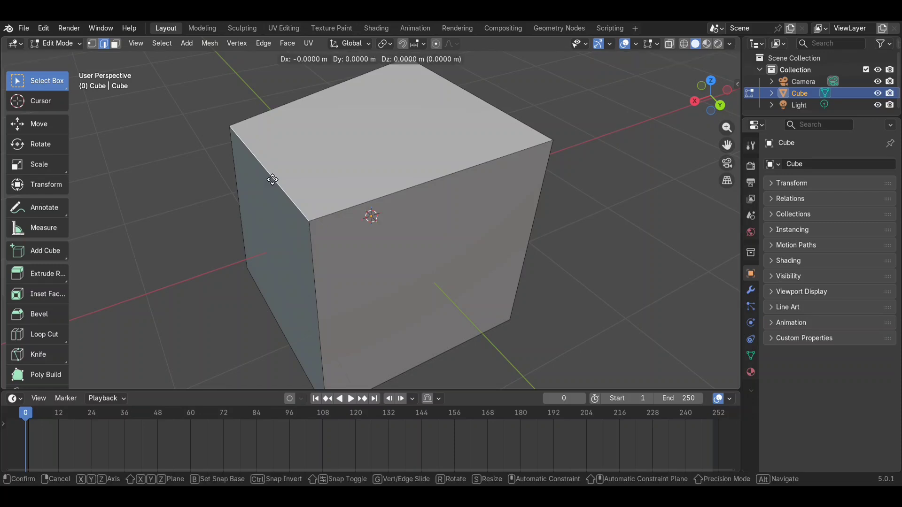
key("x")
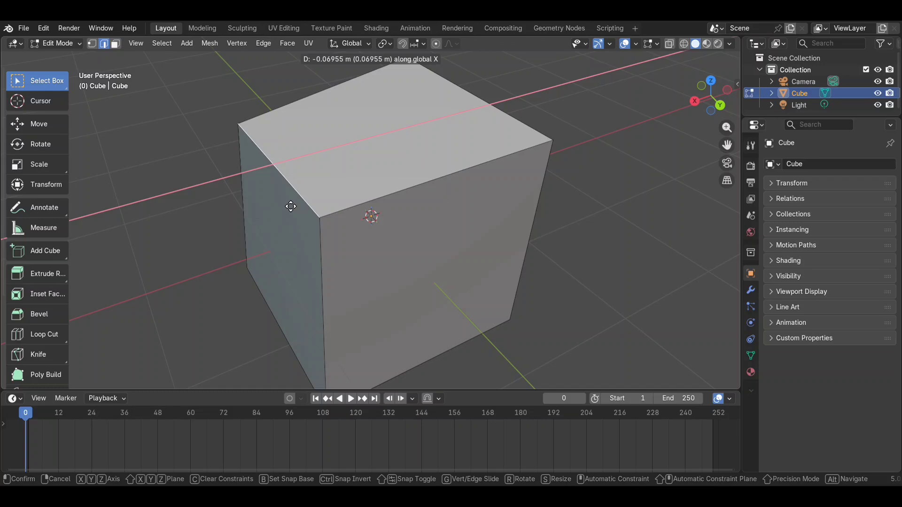
key("y")
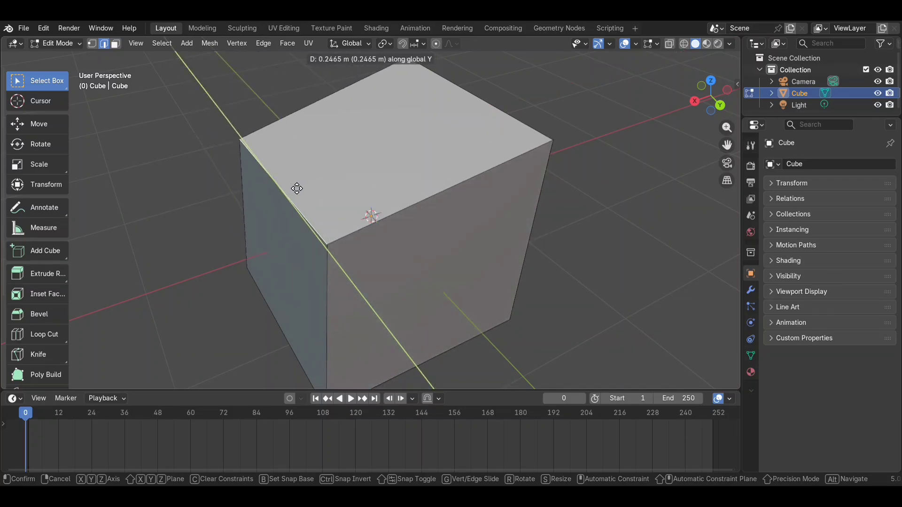
key("x")
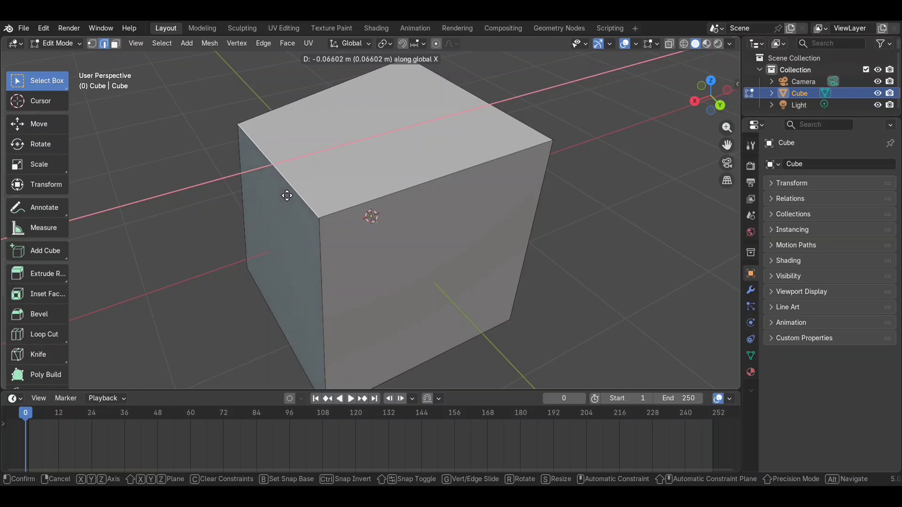
key("z")
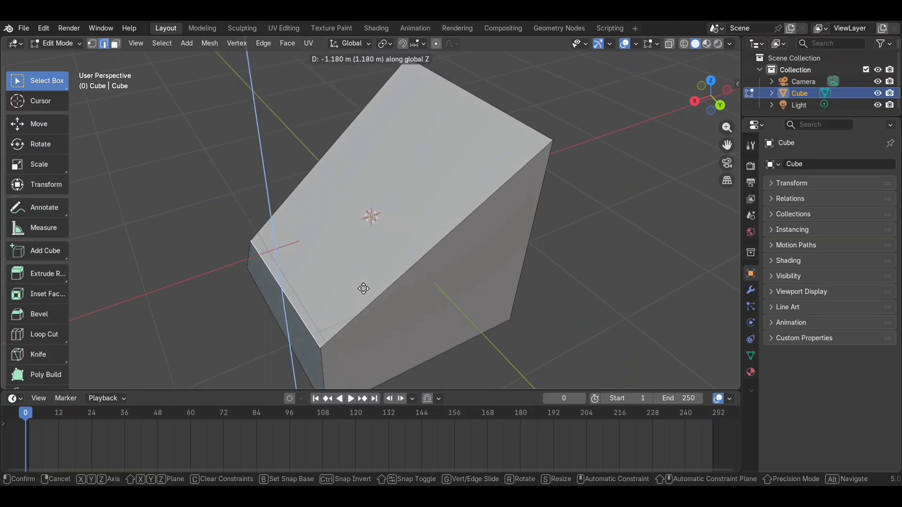
left_click(336, 230)
Switch to face select mode and select the cube's top, +Y and +X faces in turn.
middle_click_drag(335, 229, 335, 229)
key("3")
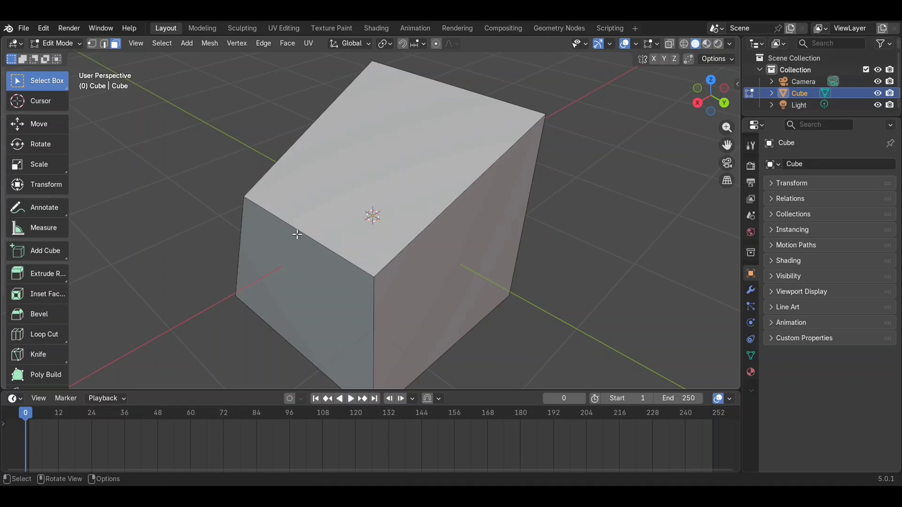
left_click(368, 181)
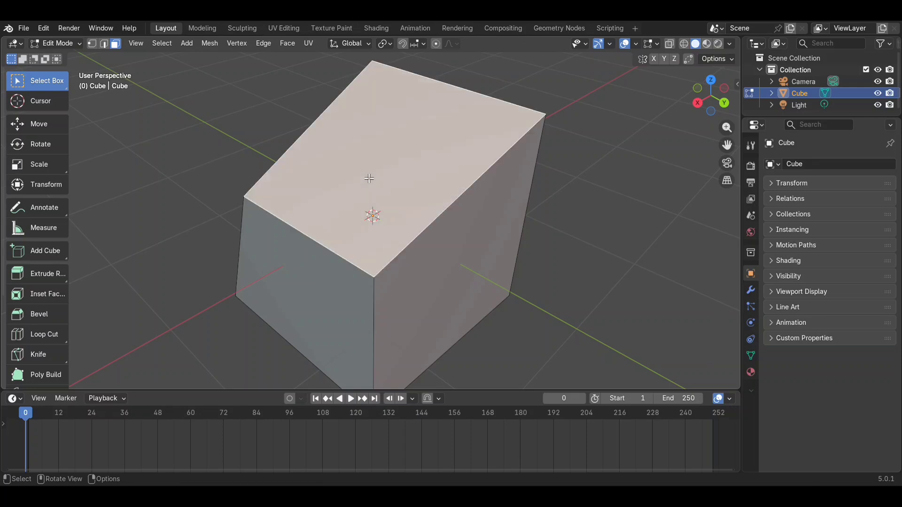
left_click(479, 257)
left_click(339, 277)
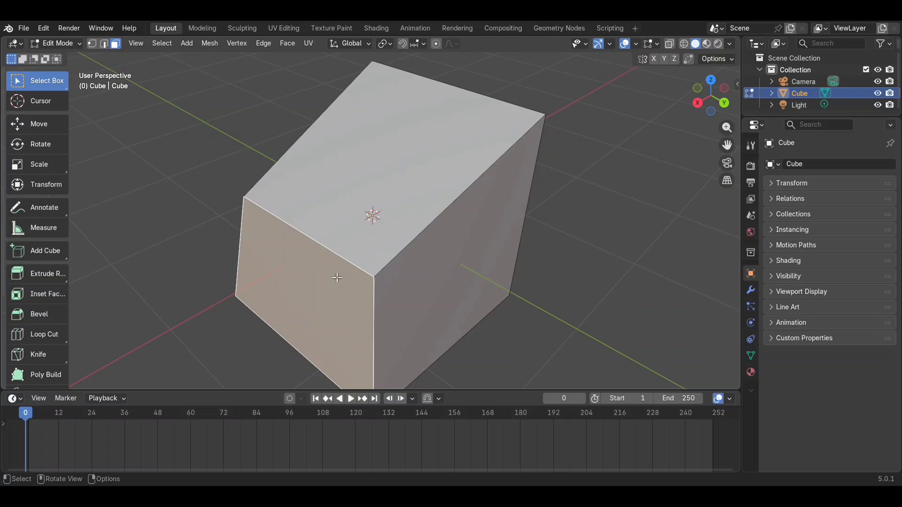
left_click(395, 157)
left_click(476, 235)
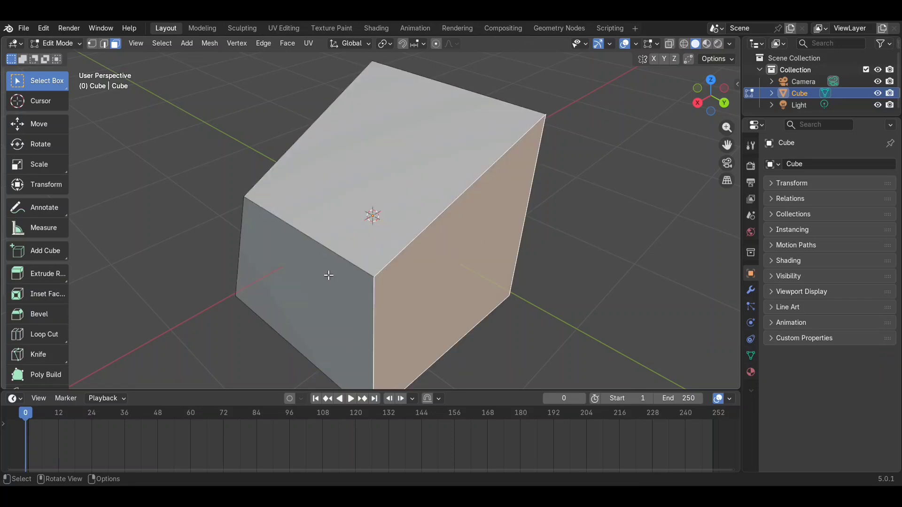
left_click(328, 275)
left_click(390, 147)
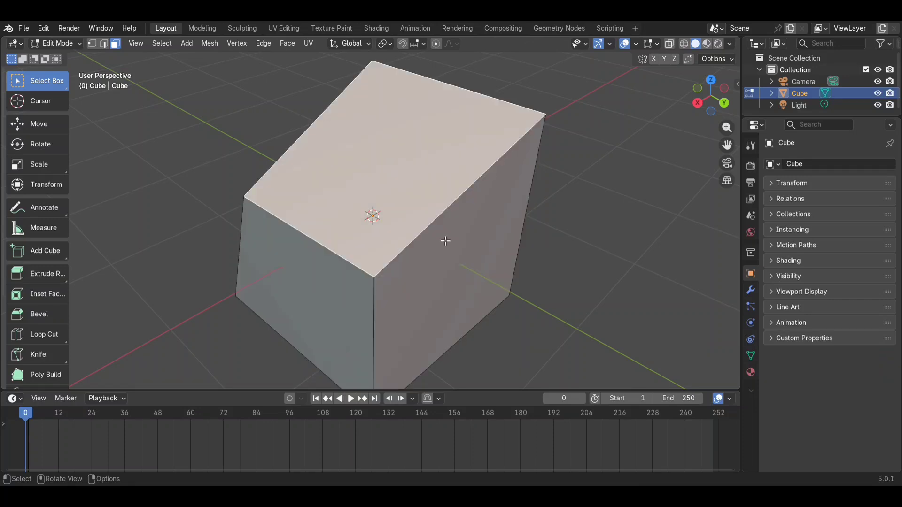
Shrink the timeline area, then select the cube's +Y face and move it inward along the Y axis to narrow the shape.
scroll(445, 240, "down", 2)
left_click_drag(243, 397, 238, 469)
left_click(411, 329)
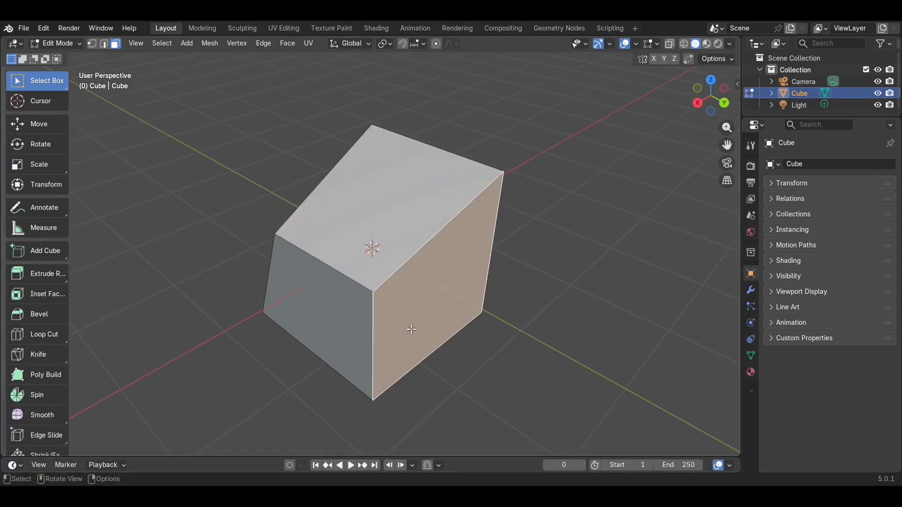
mouse_move(411, 329)
middle_mouse_down()
mouse_move(433, 328)
mouse_move(416, 313)
middle_mouse_up()
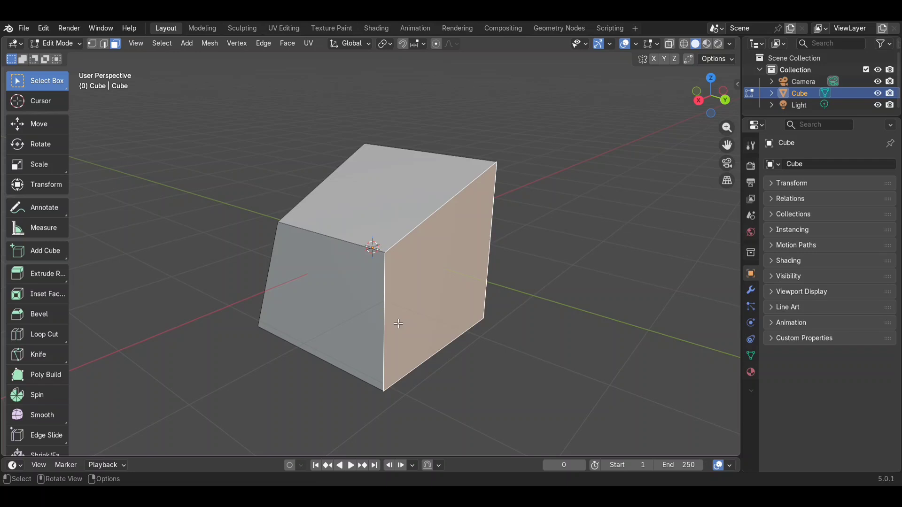
key("g")
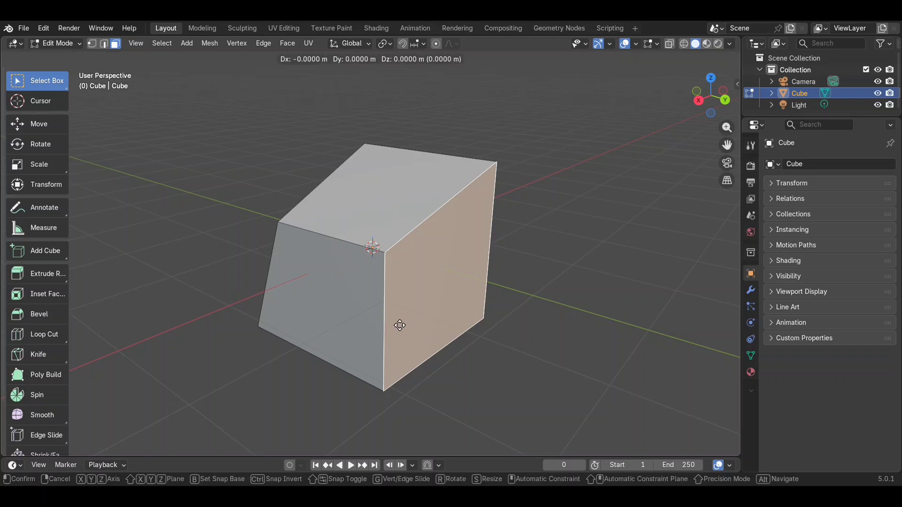
key("y")
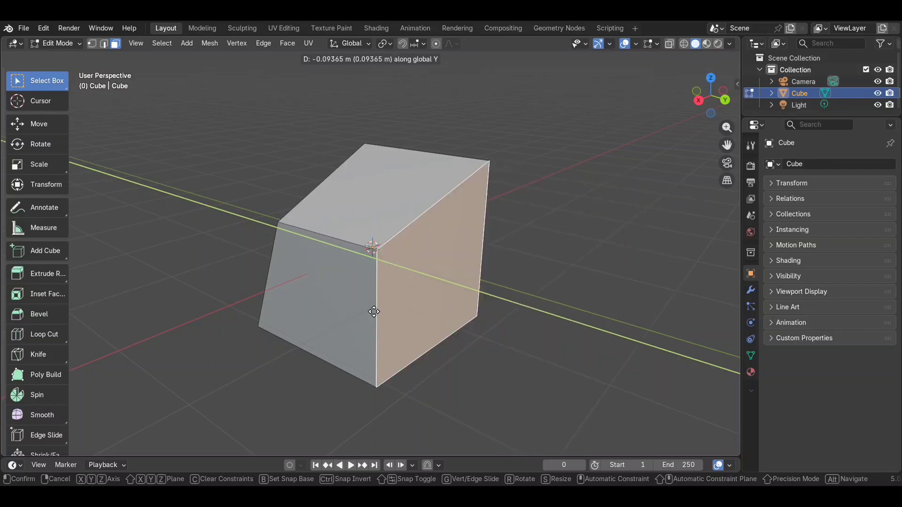
left_click(346, 307)
middle_click_drag(343, 302, 342, 304)
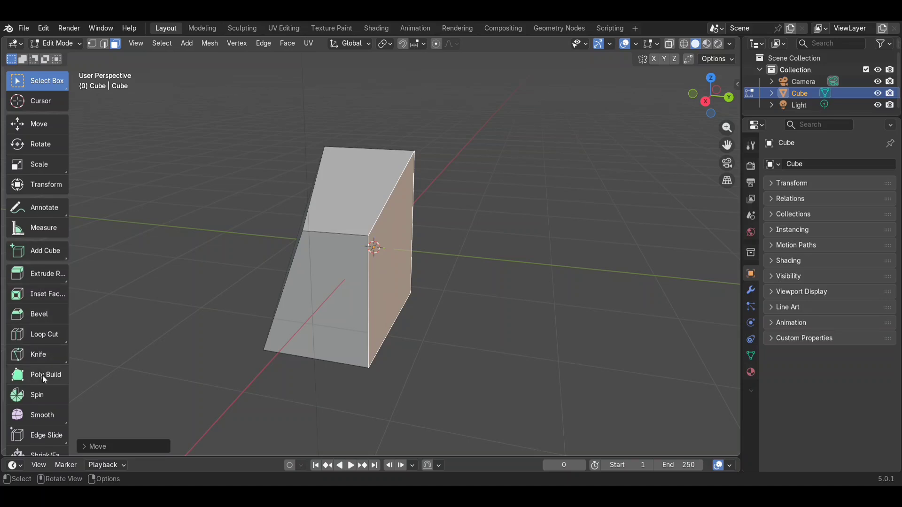
Deselect the face and return the cube to Object Mode.
middle_click_drag(331, 284, 395, 264)
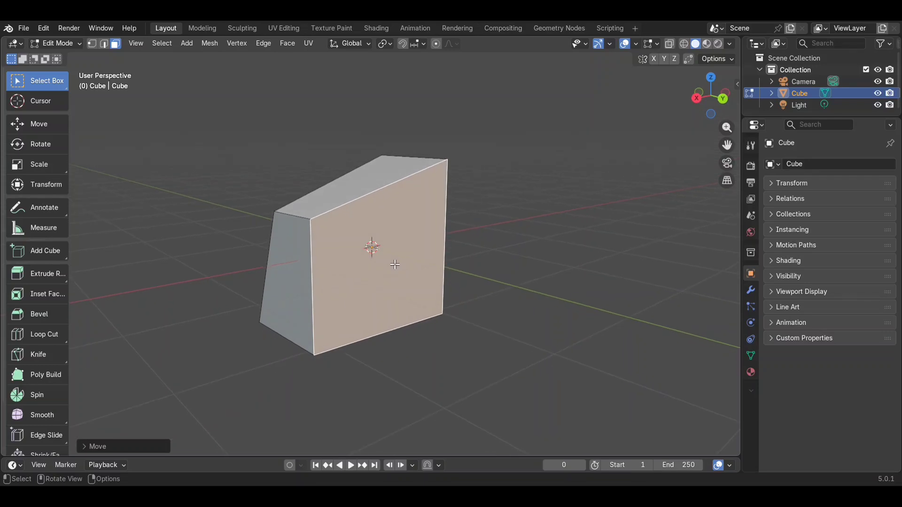
scroll(395, 265, "up", 2)
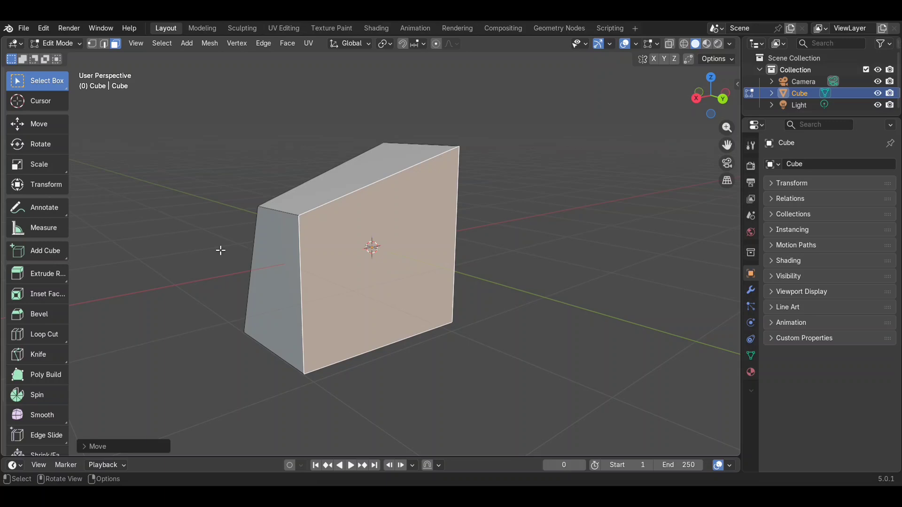
mouse_move(400, 251)
middle_mouse_down()
mouse_move(454, 252)
mouse_move(373, 247)
mouse_move(400, 249)
middle_mouse_up()
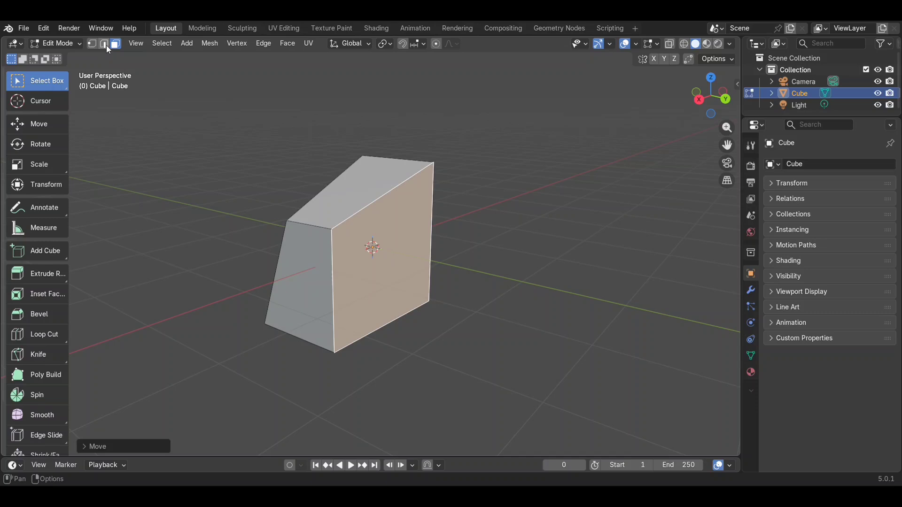
left_click(216, 100)
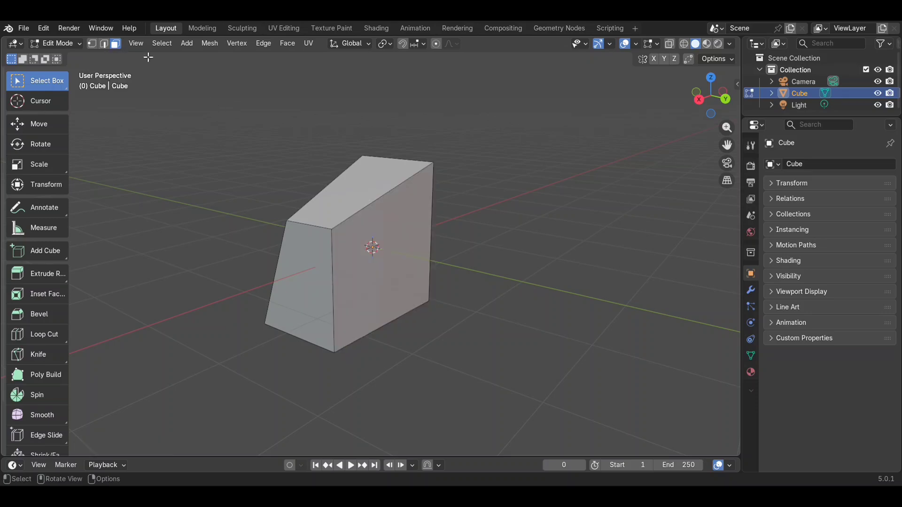
left_click(136, 43)
key("Tab")
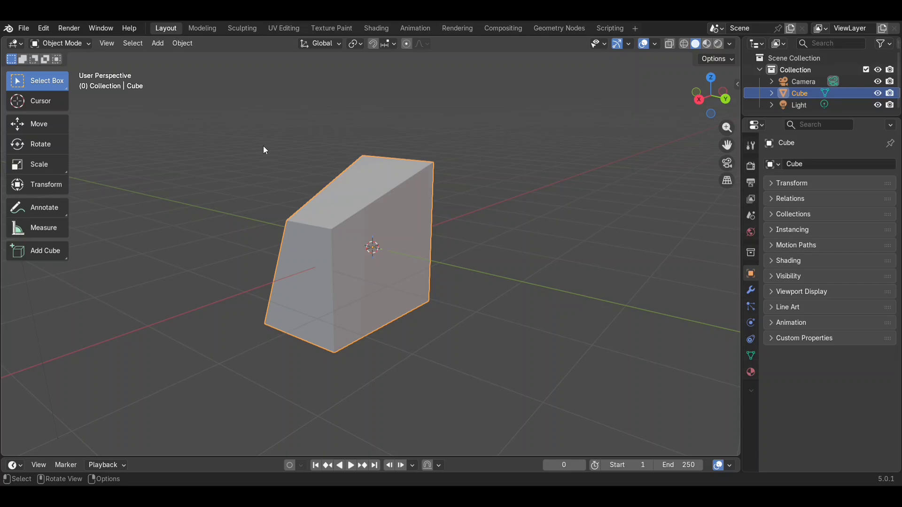
Select the edited cube and delete it from the scene.
left_click(263, 145)
left_click(360, 218)
key("x")
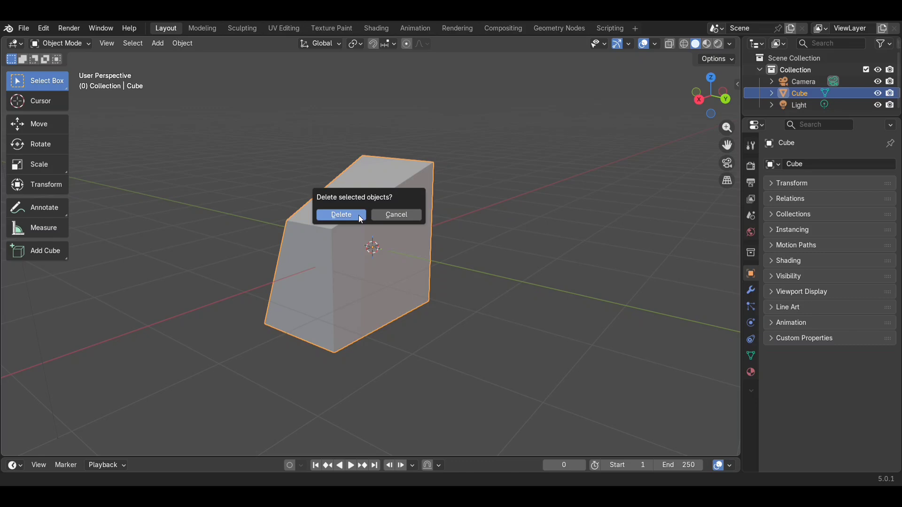
left_click(359, 215)
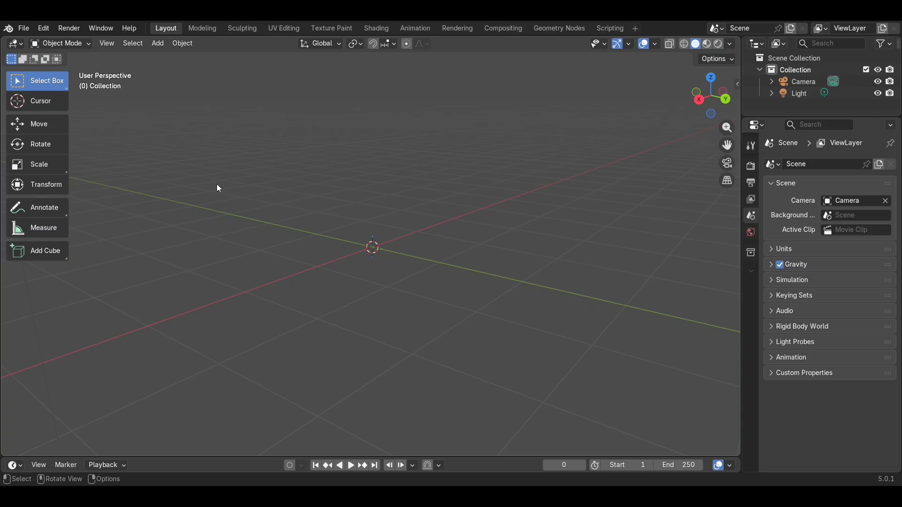
Add a new cube mesh at the scene's origin.
key("shift+a")
mouse_move(204, 199)
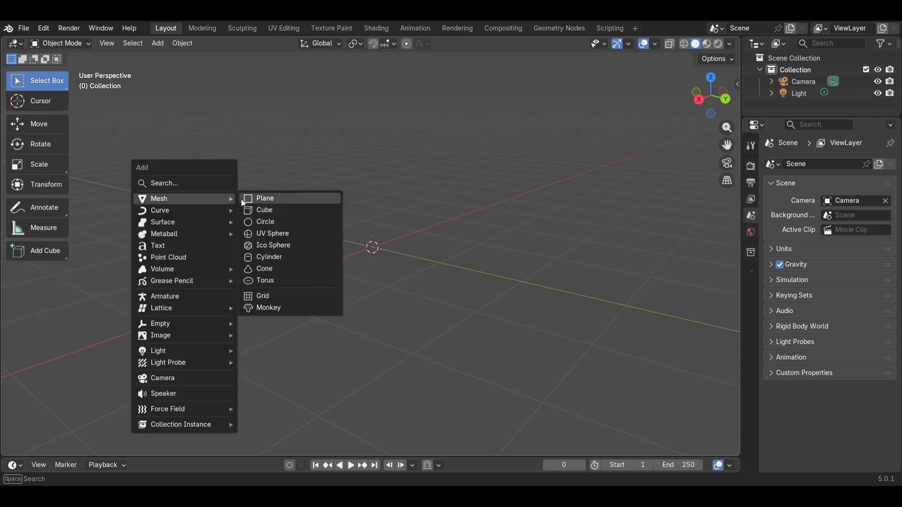
left_click(269, 212)
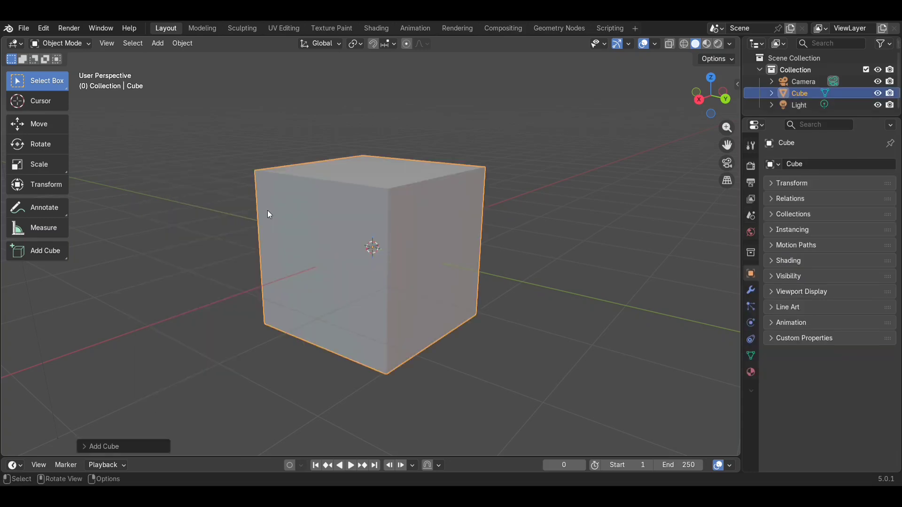
Add a cylinder mesh at the scene's origin, overlapping the cube.
middle_click_drag(424, 244, 424, 244)
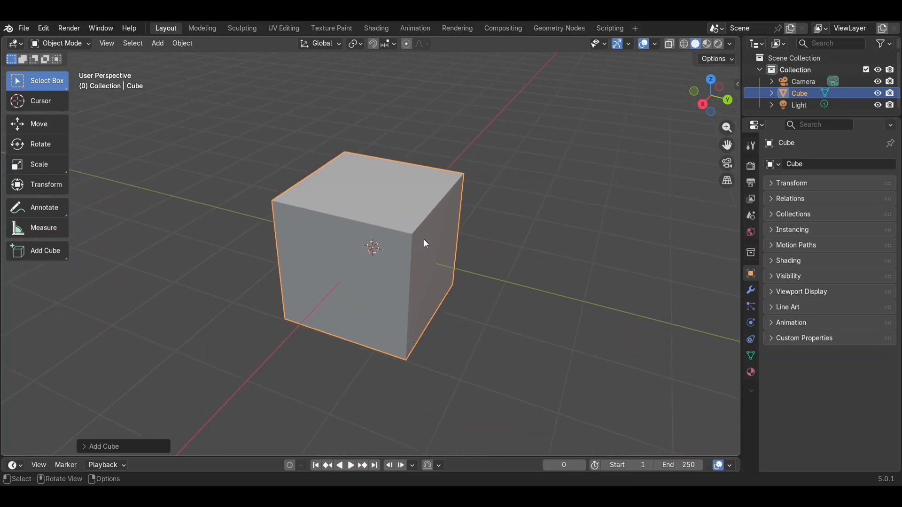
scroll(424, 240, "down", 1)
key("shift+a")
mouse_move(424, 240)
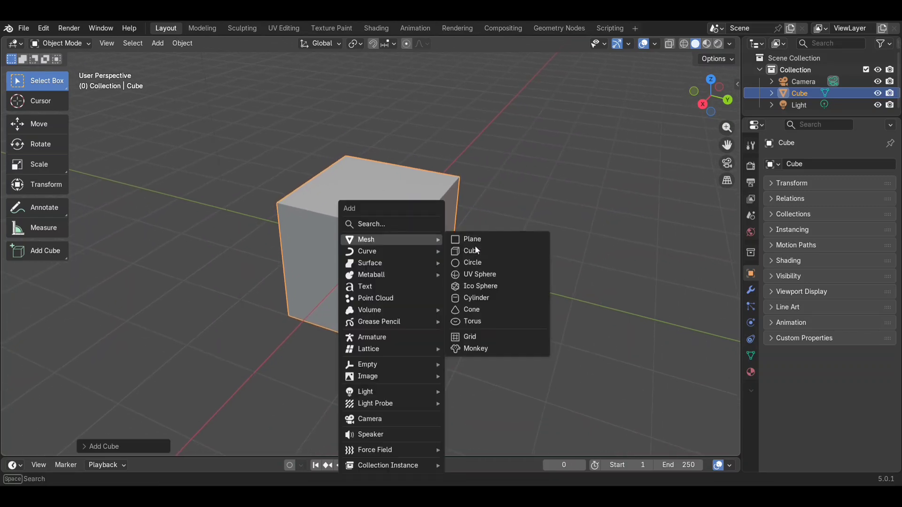
left_click(482, 300)
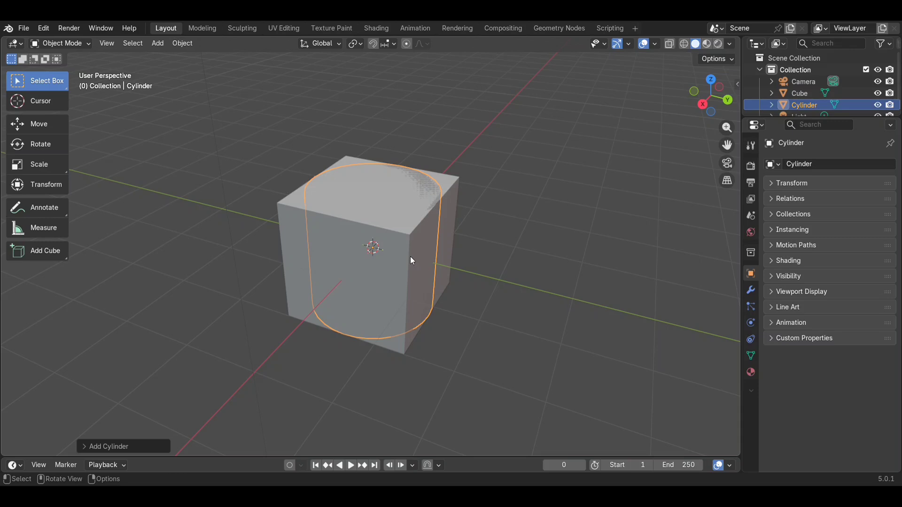
Move the cylinder along the positive Y axis until it stands clear beside the cube.
key("g")
key("y")
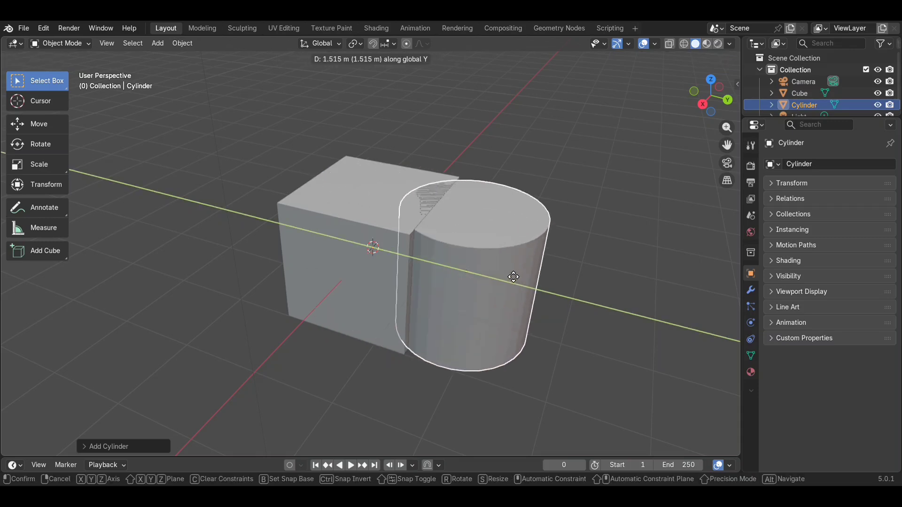
left_click(549, 281)
middle_click_drag(255, 287, 273, 267)
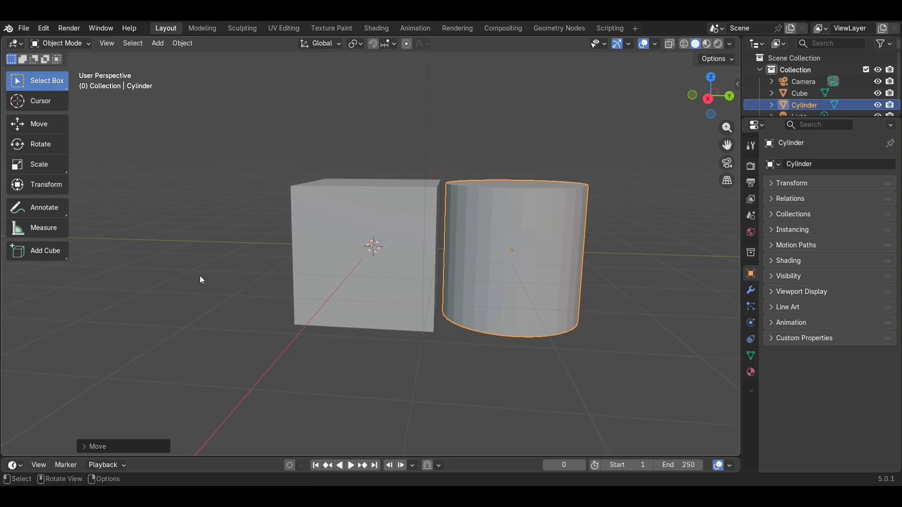
middle_click_drag(202, 280, 165, 270)
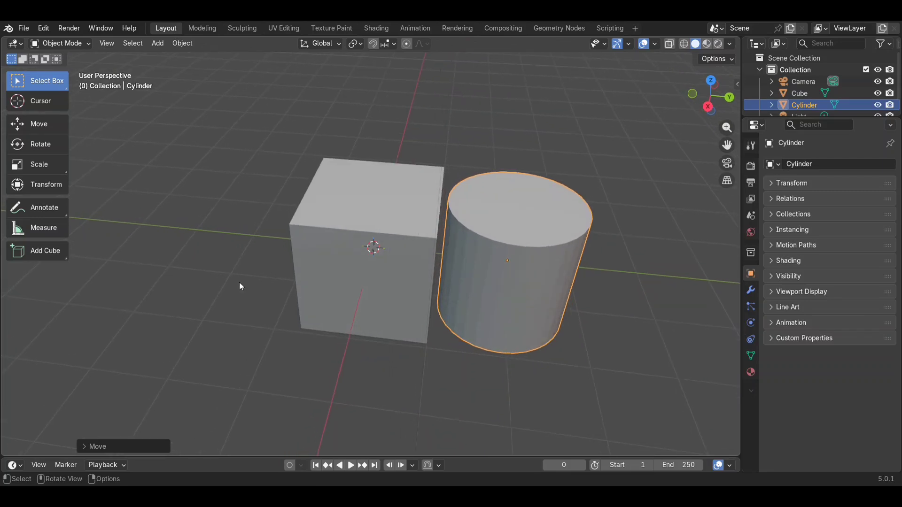
Delete the cylinder from the scene.
left_click(483, 262)
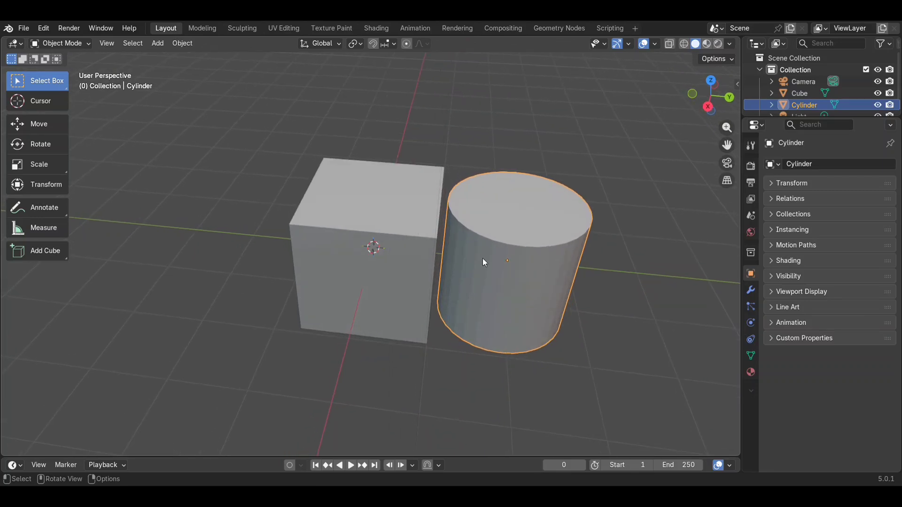
key("x")
left_click(467, 219)
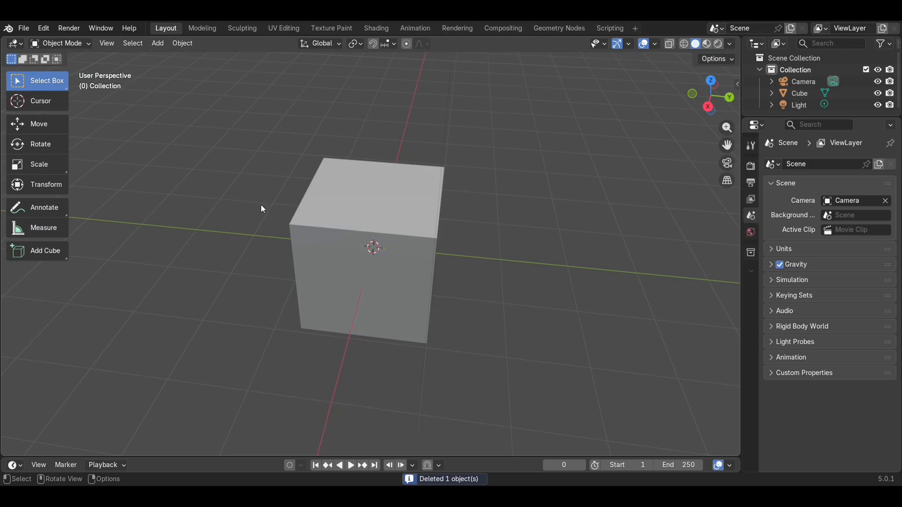
Select the cube and rotate it freely two times around the view direction.
left_click(184, 44)
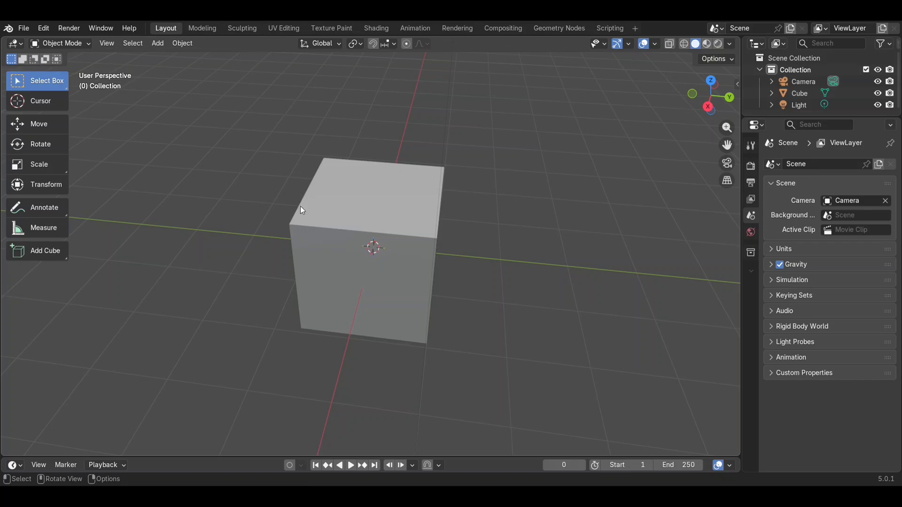
left_click(392, 251)
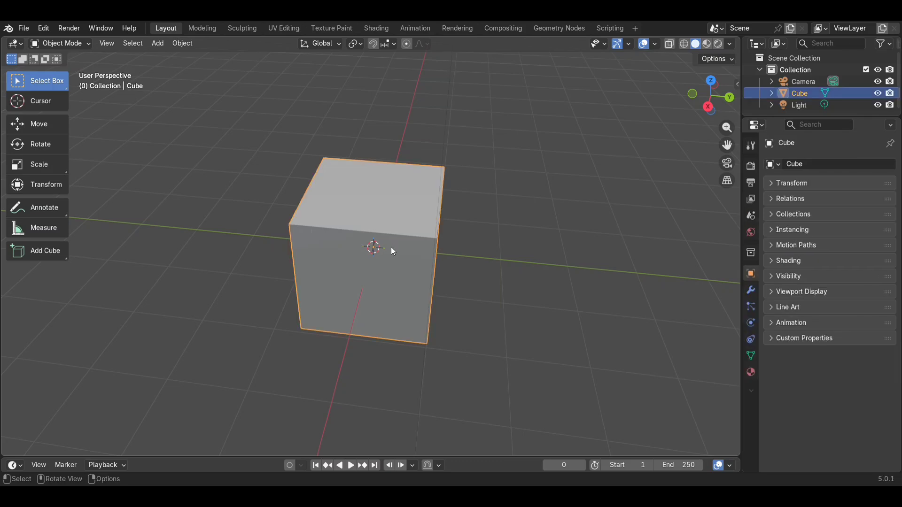
key("r")
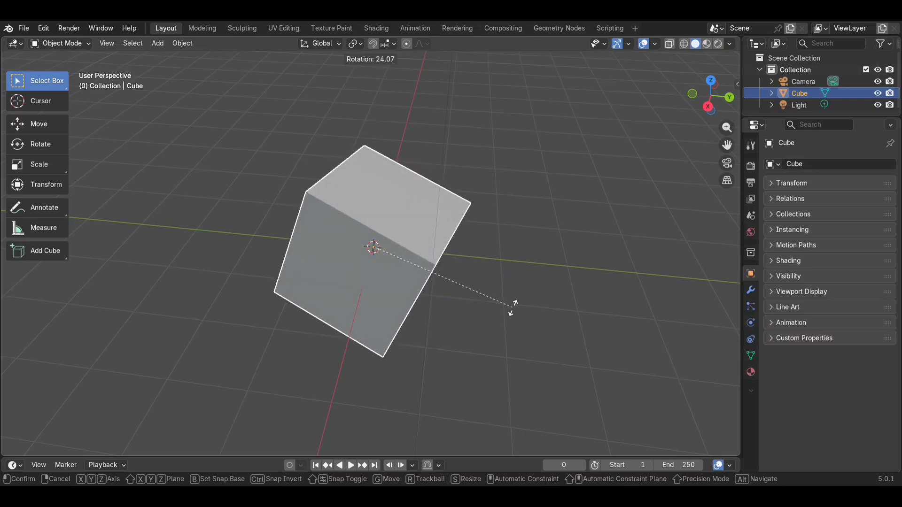
left_click(506, 217)
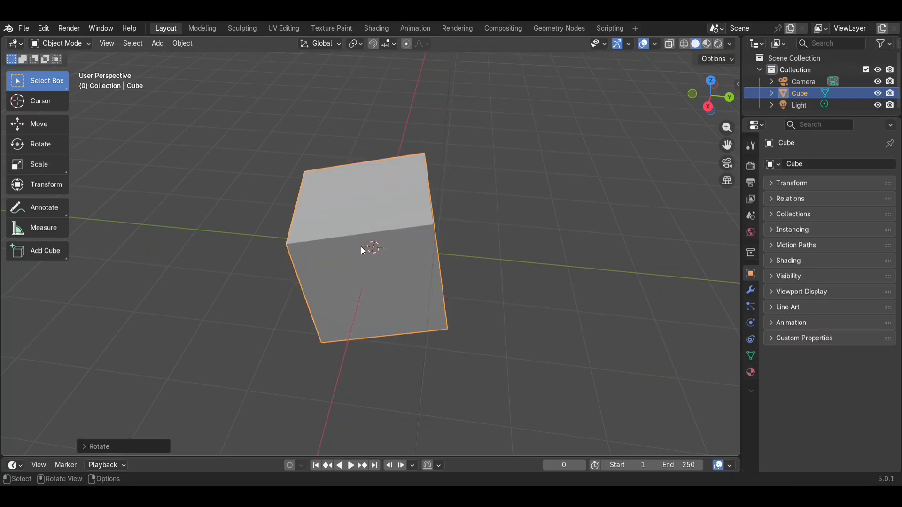
key("r")
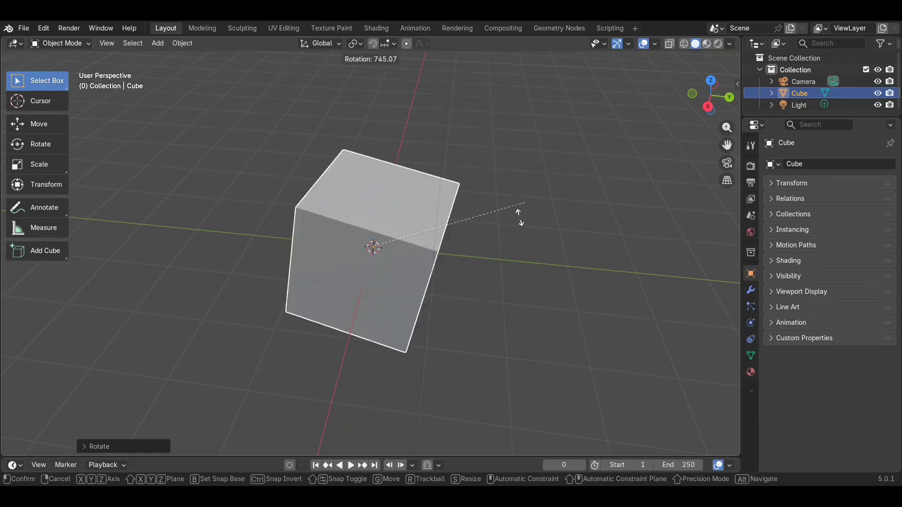
left_click(459, 195)
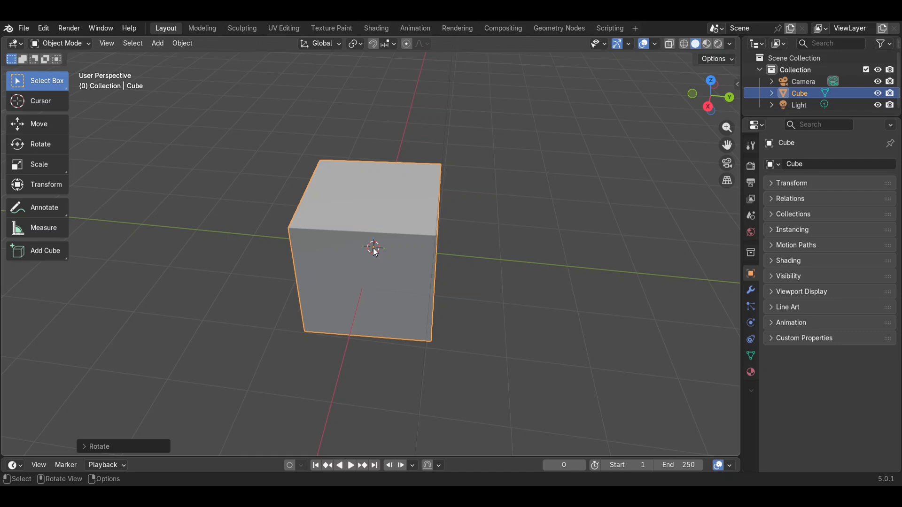
Cycle the selection tool through Select Circle to Select Lasso.
middle_click_drag(373, 248, 374, 248)
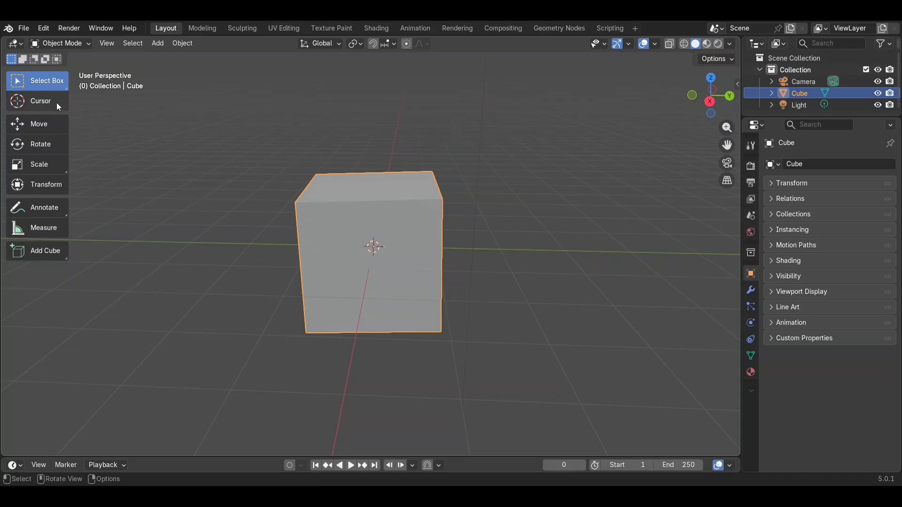
key("w")
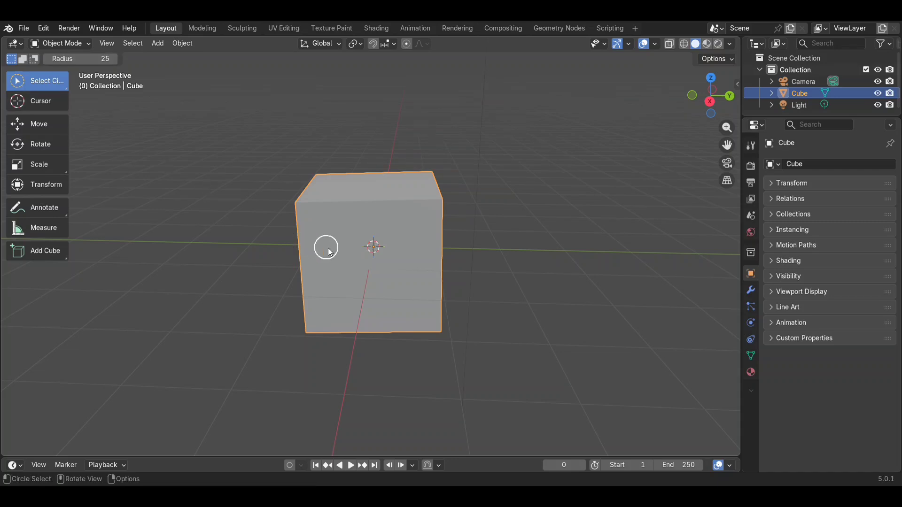
key("w")
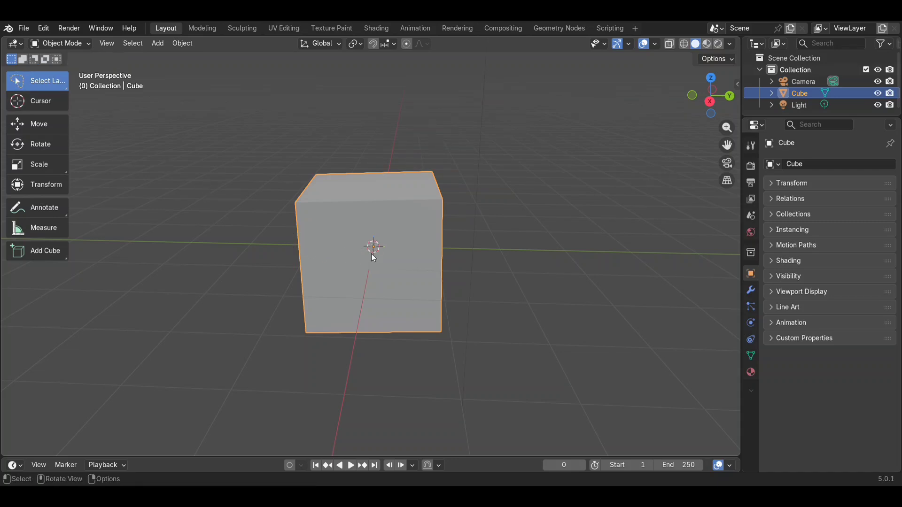
Use the Cursor tool to place the 3D cursor beside the cube, on its negative Y side.
left_click(40, 109)
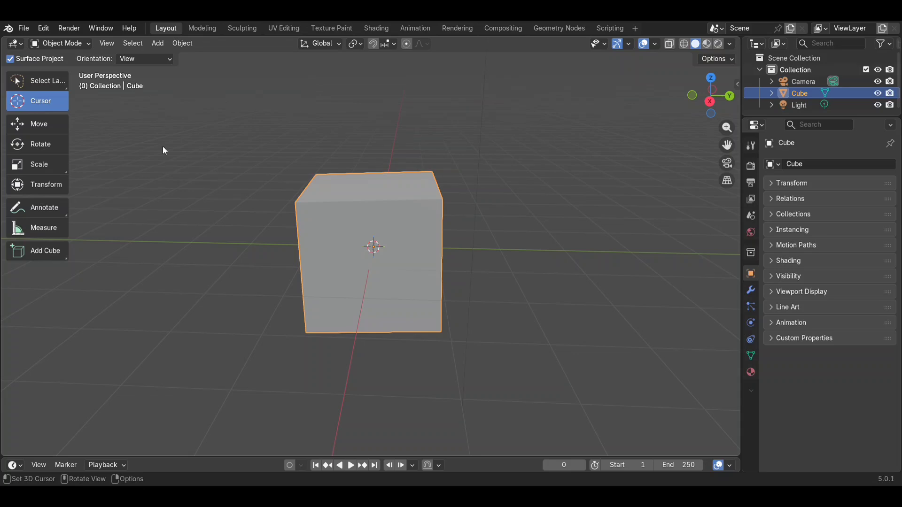
left_click_drag(379, 247, 263, 251)
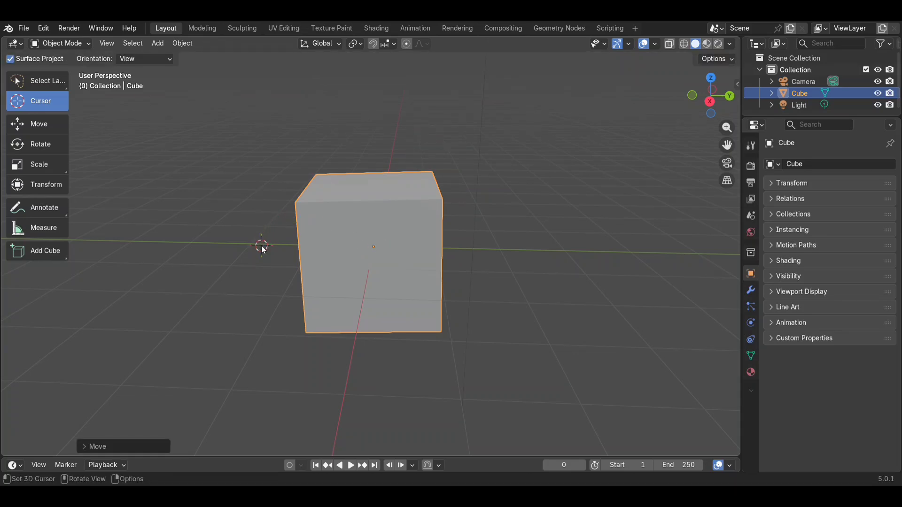
Try Shade Smooth on the cube and undo it.
right_click(261, 247)
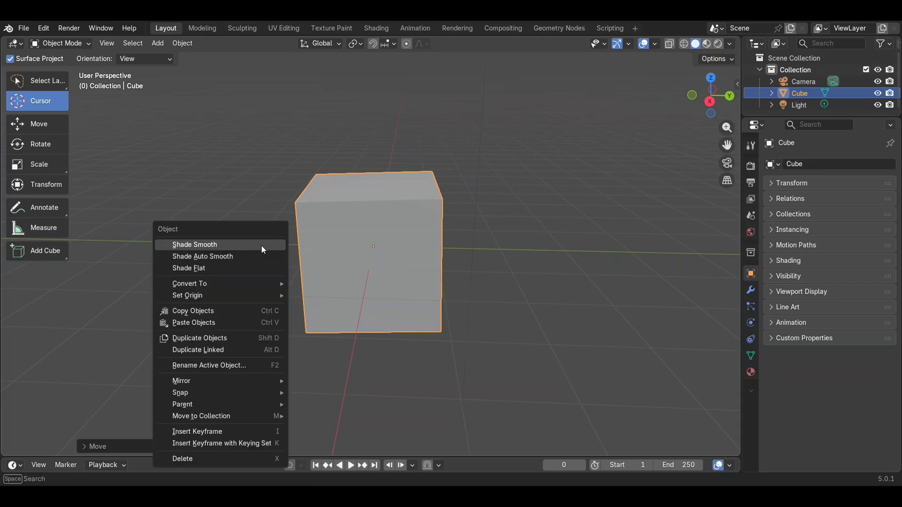
left_click(262, 247)
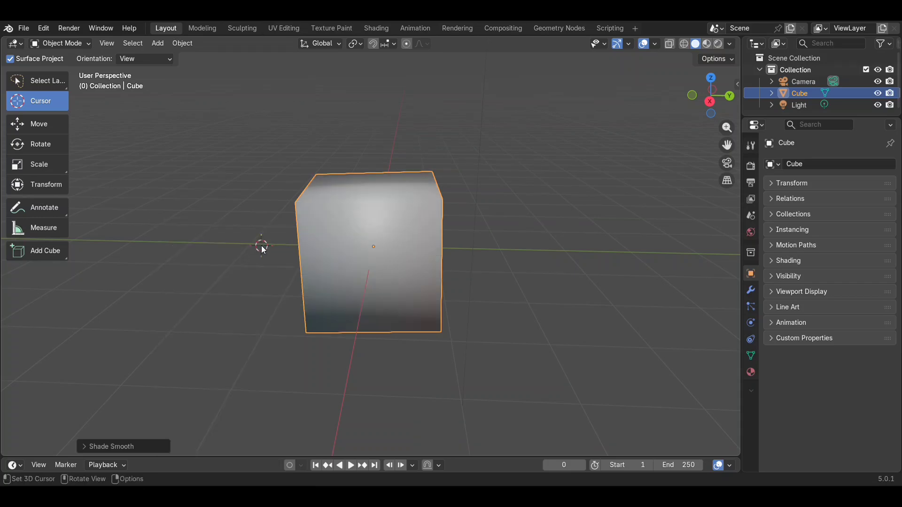
key("ctrl+z")
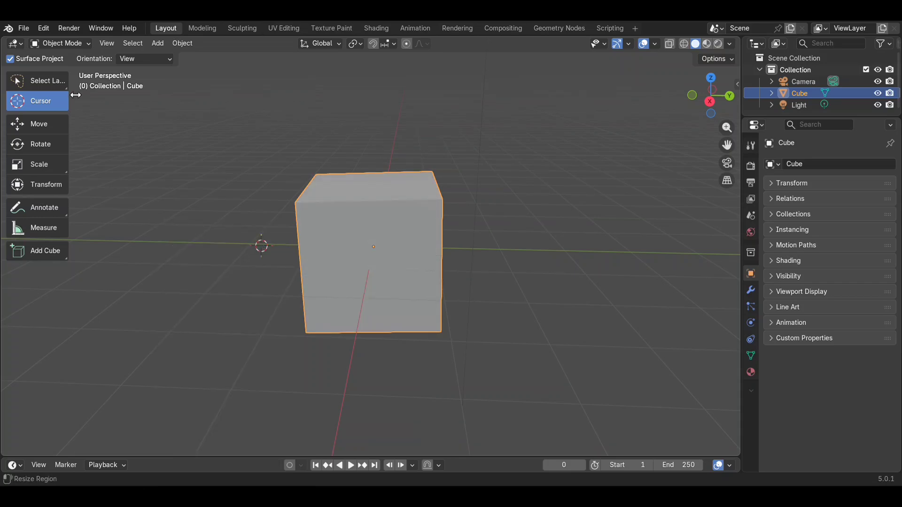
Switch back to the Select Lasso tool and rotate the cube freely about its own origin.
left_click(49, 79)
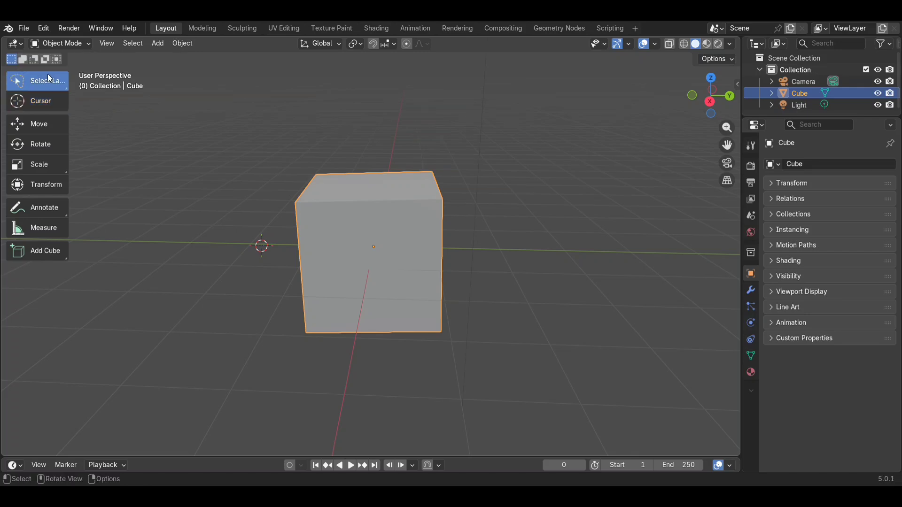
key("r")
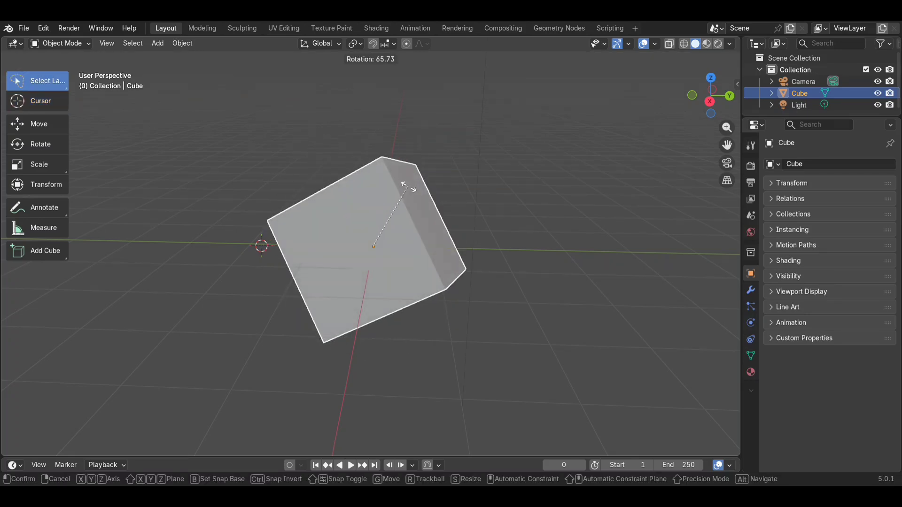
left_click(339, 123)
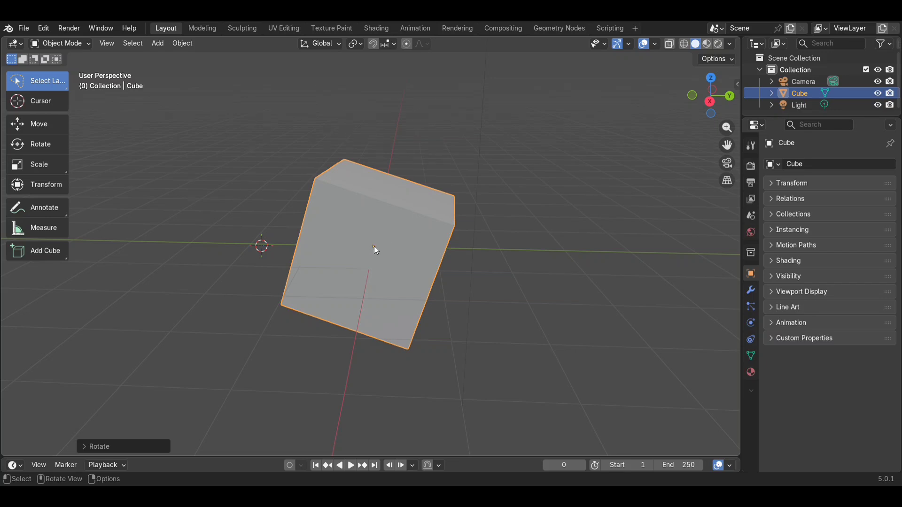
Deselect the cube and snap the 3D cursor to the world origin.
left_click(263, 244)
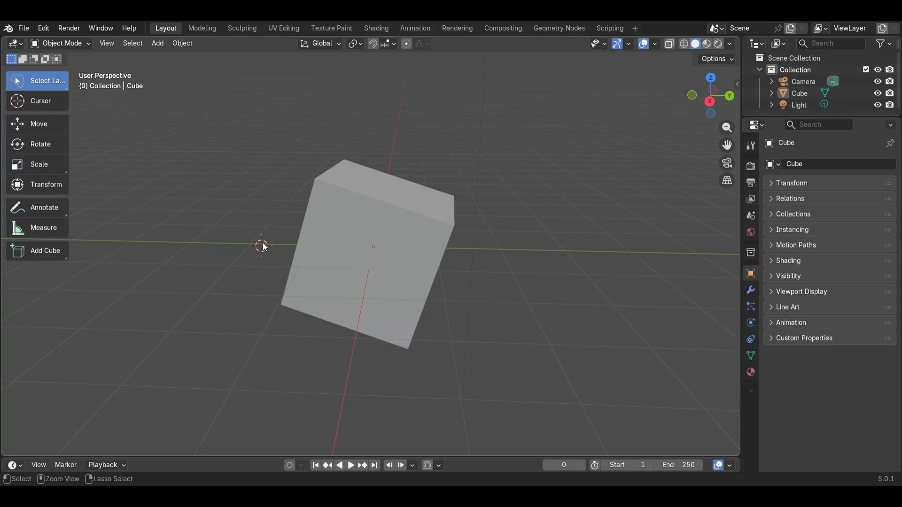
key("ctrl+a")
key("ctrl")
key("shift+s")
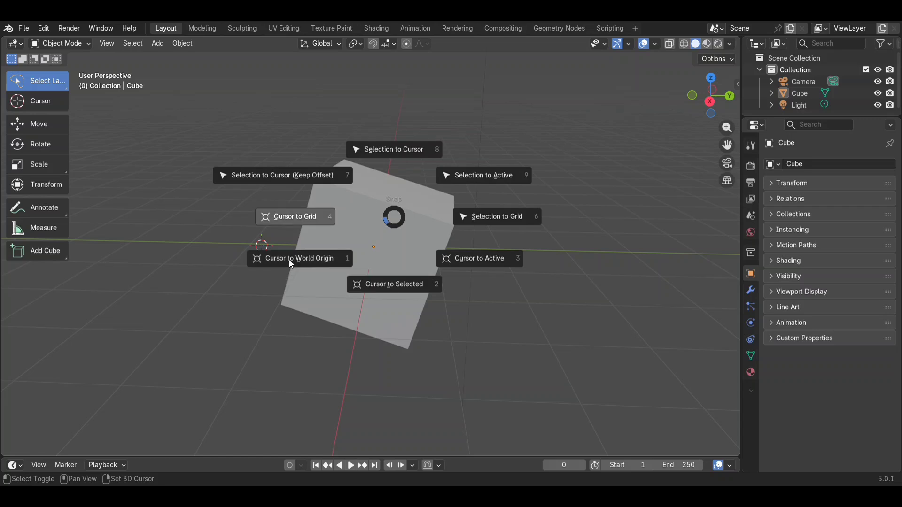
left_click(300, 262)
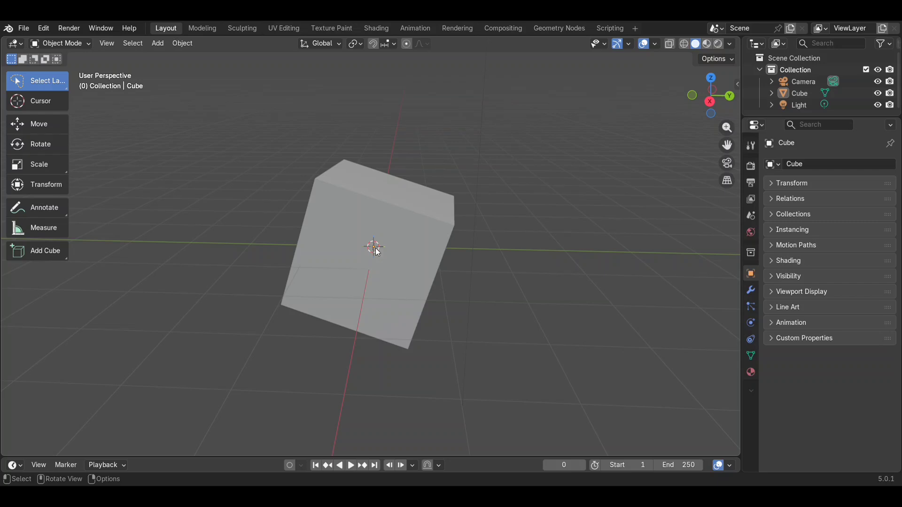
Relocate the 3D cursor freely from the world origin to the empty space on the cube's negative Y side.
left_click(60, 103)
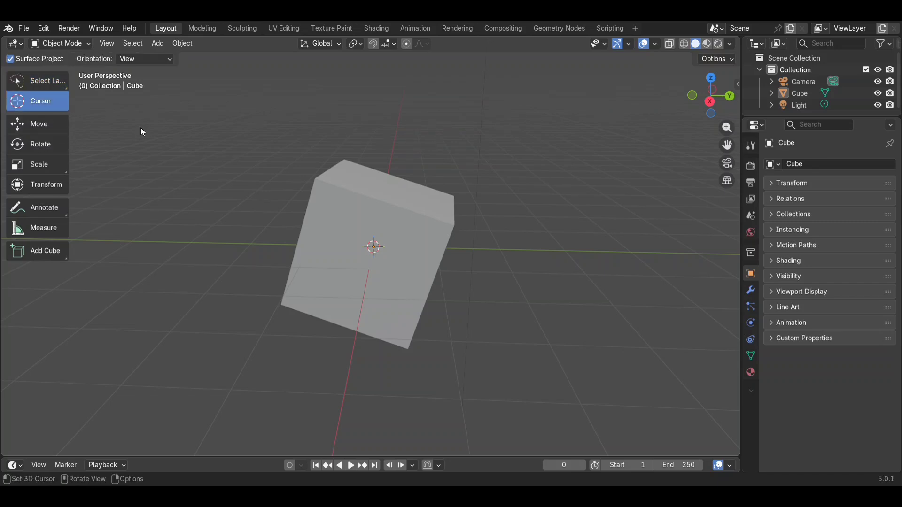
left_click_drag(371, 240, 257, 245)
middle_click_drag(256, 245, 258, 248)
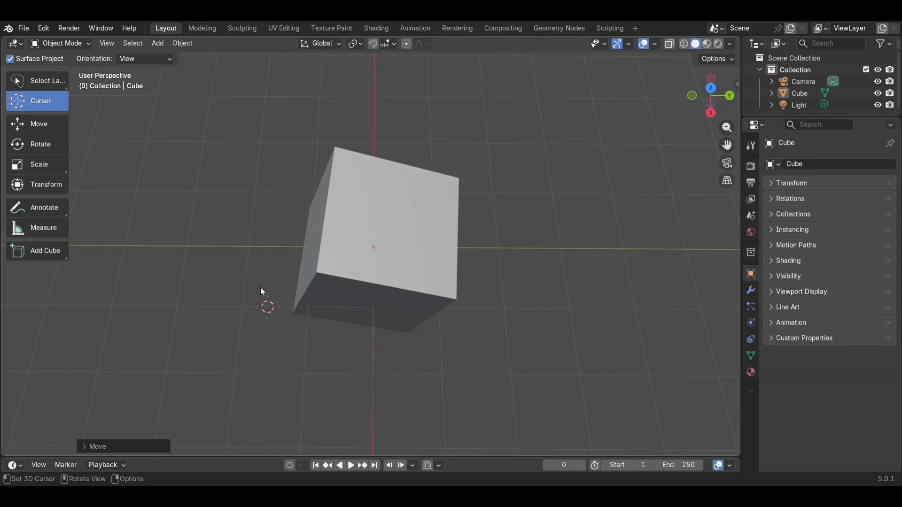
key("x")
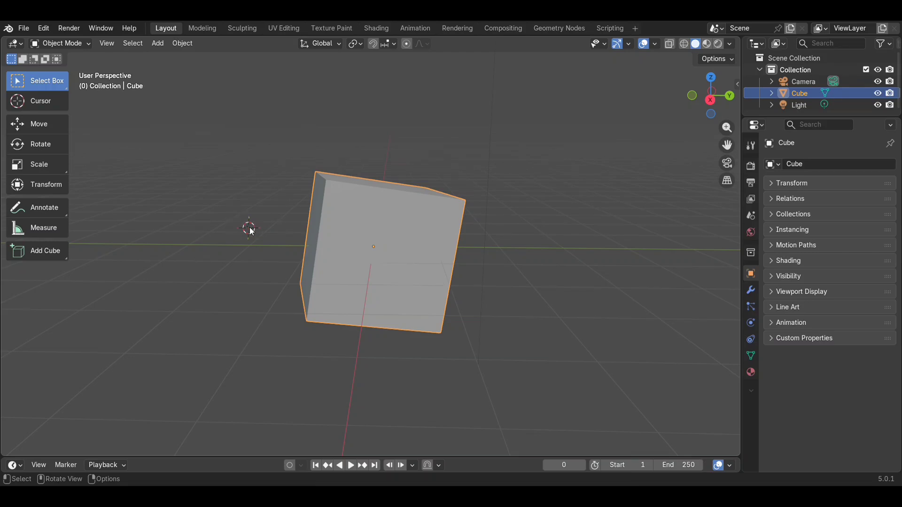
Deselect the cube, select it again with a box selection and set its origin to the 3D cursor.
middle_click_drag(249, 225, 298, 274)
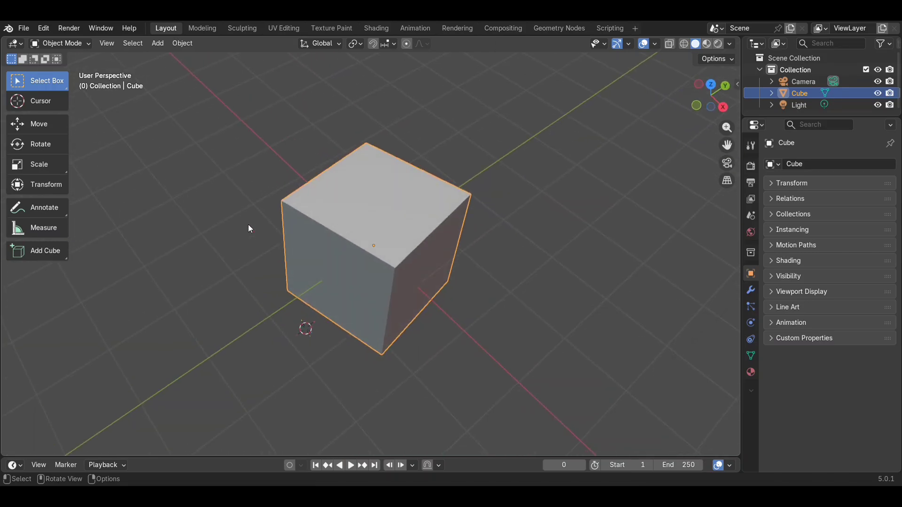
left_click(307, 328)
mouse_move(307, 328)
middle_mouse_down()
mouse_move(267, 307)
mouse_move(251, 284)
mouse_move(305, 324)
middle_mouse_up()
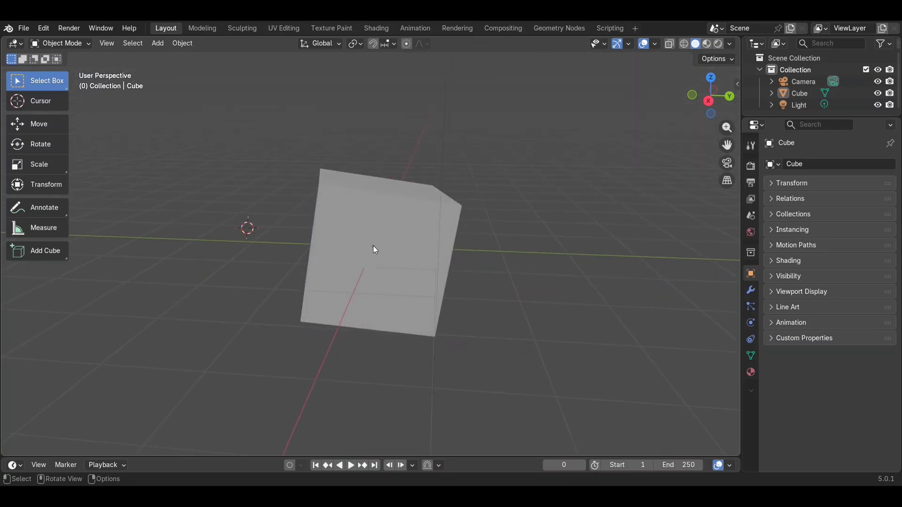
scroll(373, 246, "up", 6)
scroll(372, 245, "down", 2)
scroll(374, 248, "down", 3)
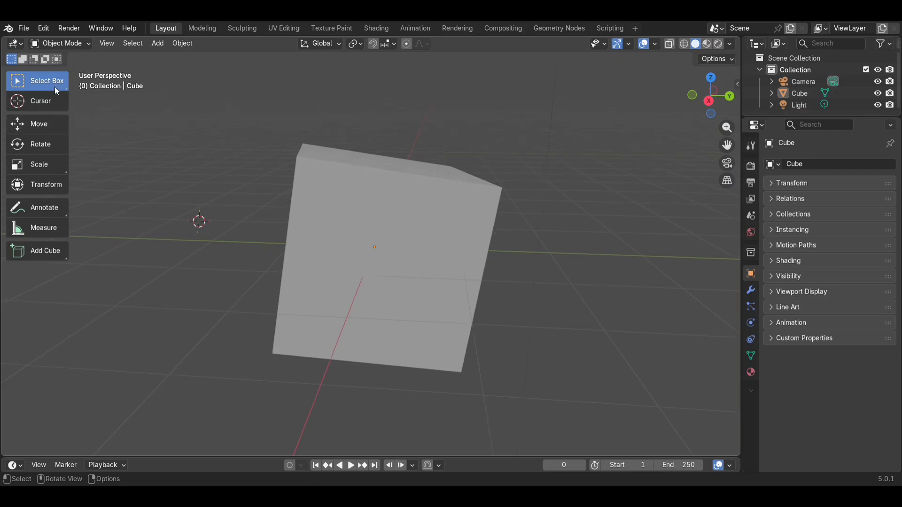
left_click_drag(169, 127, 440, 349)
right_click(440, 349)
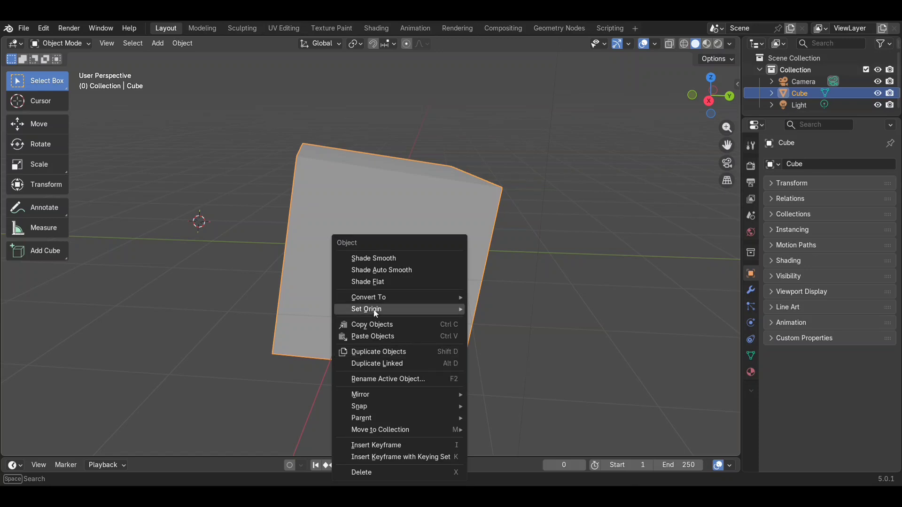
mouse_move(376, 313)
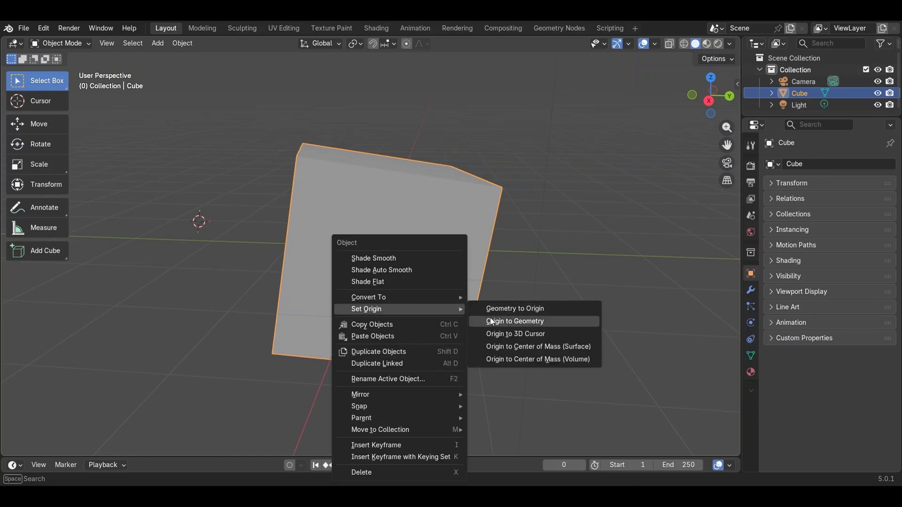
left_click(535, 334)
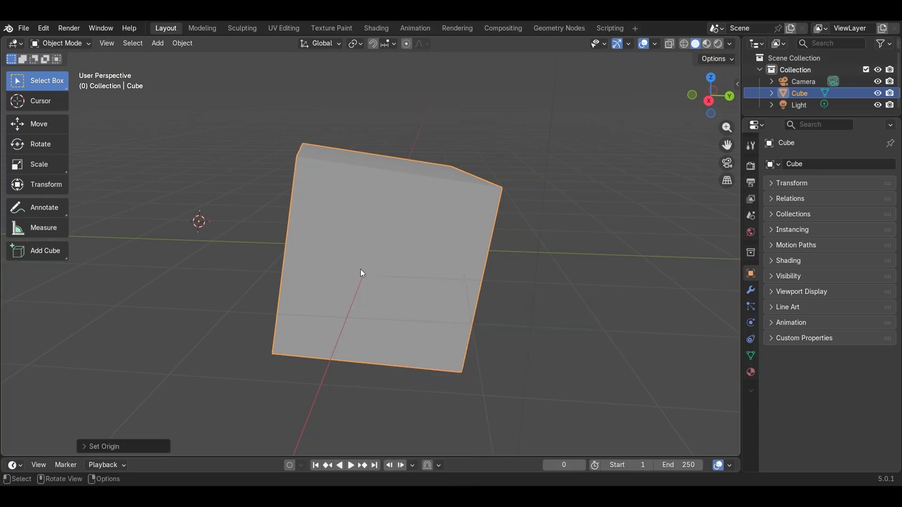
Rotate the cube freely around its relocated origin at the 3D cursor.
middle_click_drag(197, 226, 205, 240)
scroll(198, 226, "down", 2)
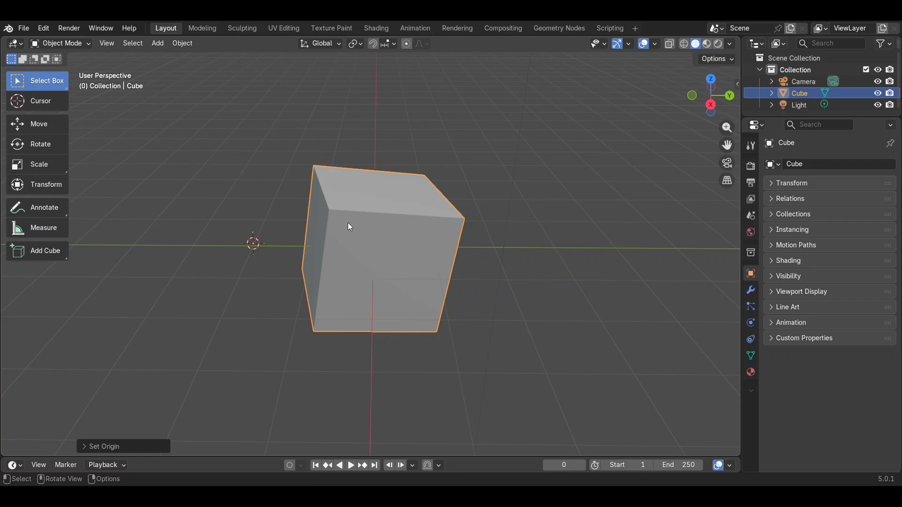
key("r")
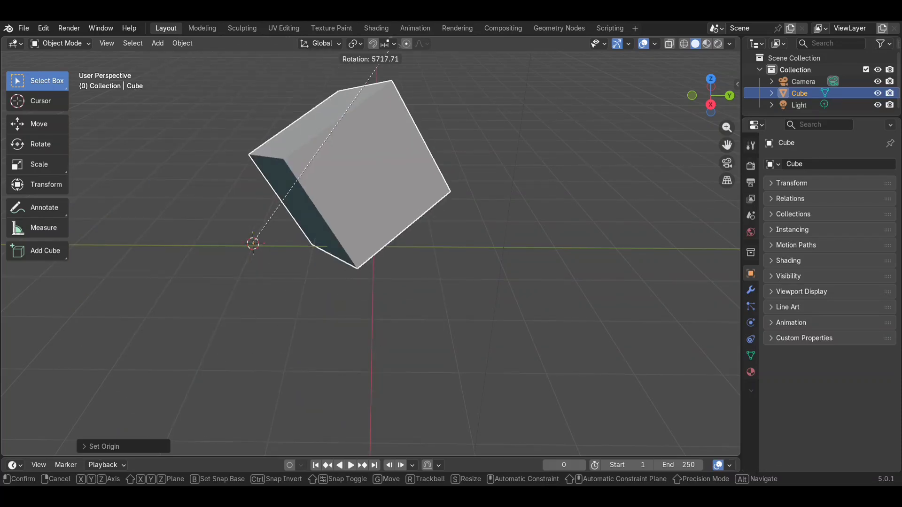
left_click(389, 159)
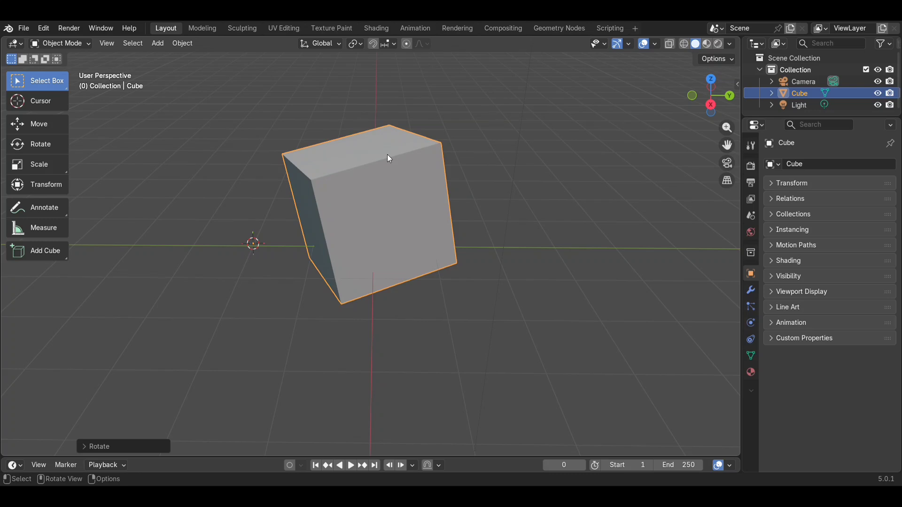
Undo the cube's rotation, its origin change and the earlier operations back into Edit Mode, and return to Object Mode.
key("ctrl")
key("ctrl+z")
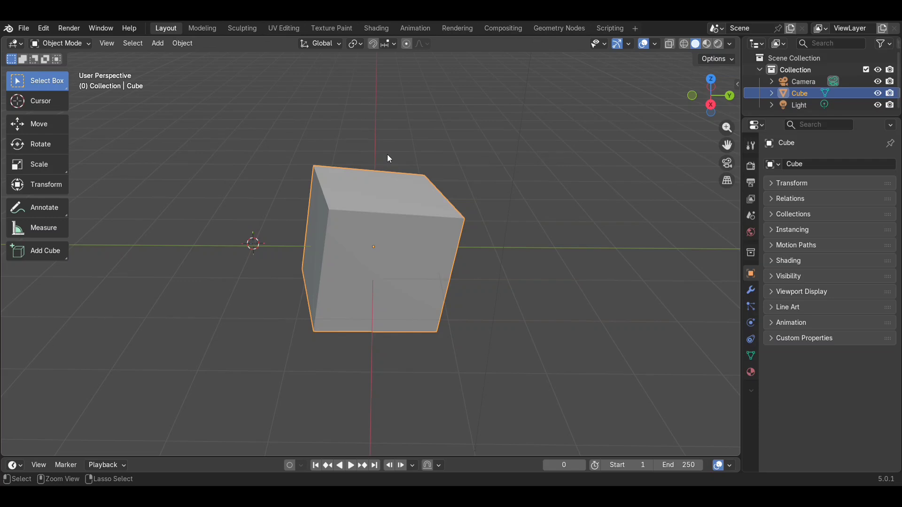
key("ctrl+z")
key("ctrl+z")
key("ctrl+z")
key("ctrl+z")
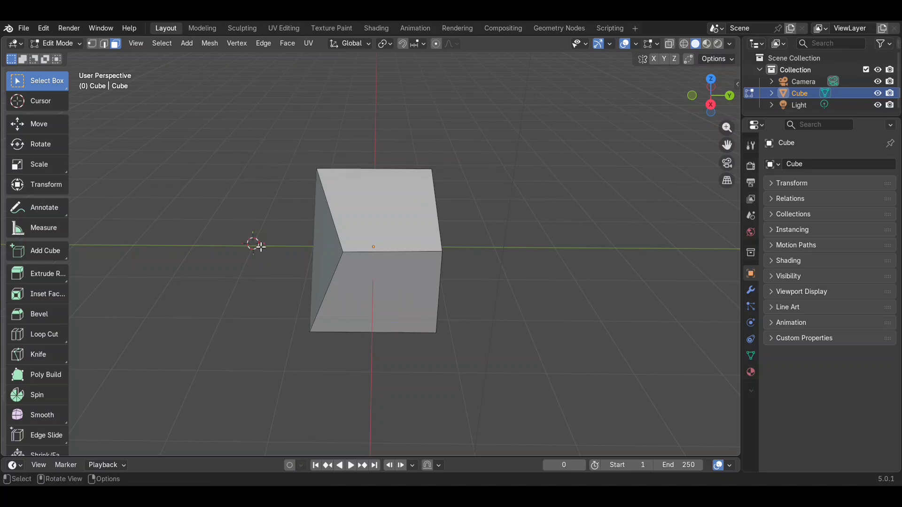
key("ctrl+f")
key("Tab")
right_click(226, 173)
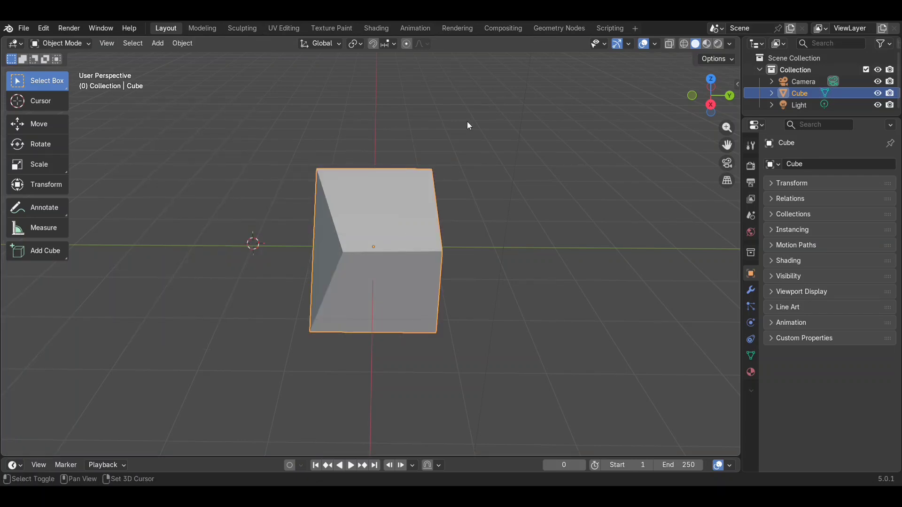
Snap the 3D cursor back to the world origin.
key("shift+s")
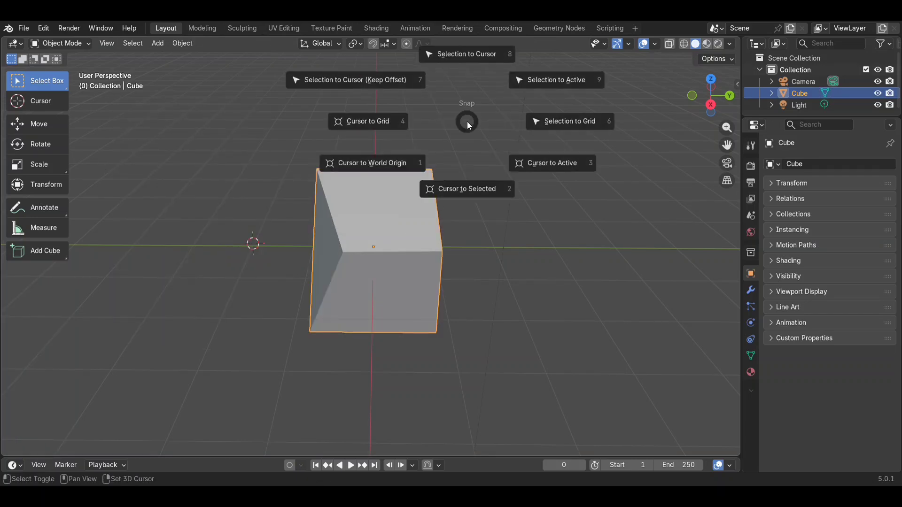
left_click(371, 166)
middle_click_drag(370, 256, 373, 257)
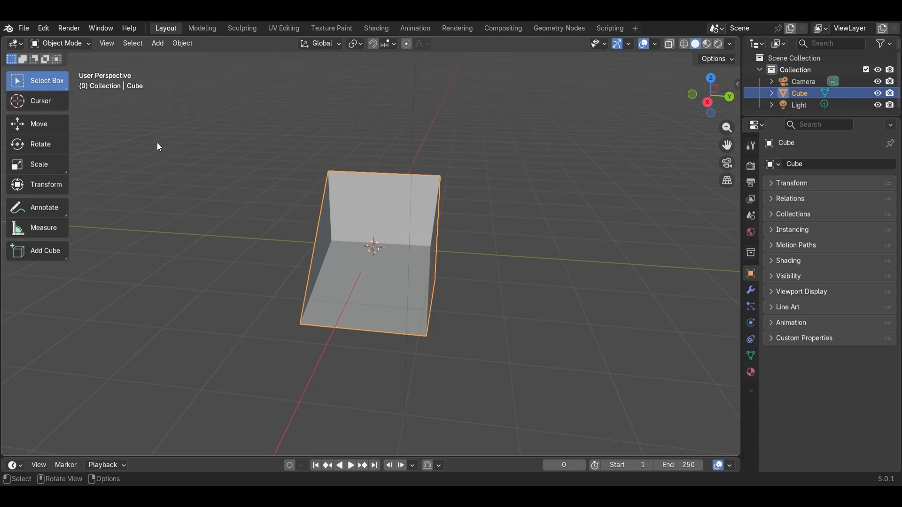
Activate the Move tool and shift the cube slightly along the negative Y axis with the gizmo.
left_click(29, 123)
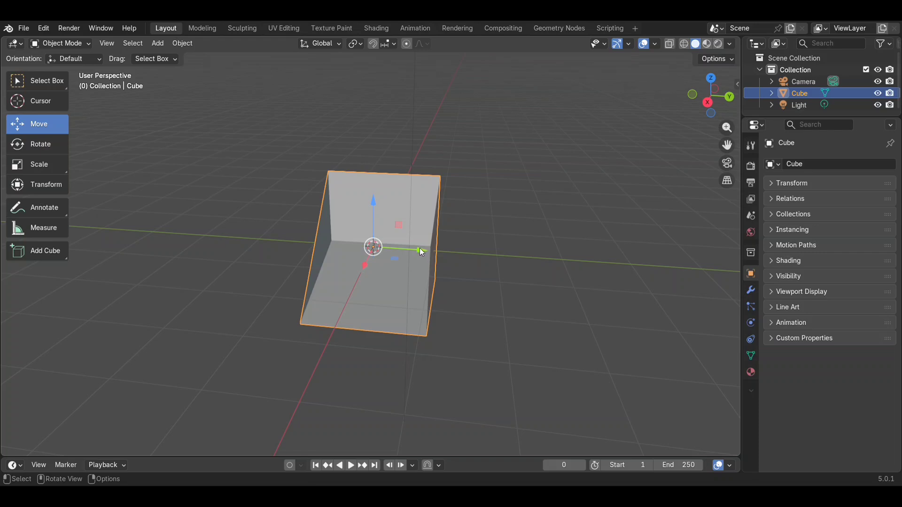
mouse_move(421, 253)
left_mouse_down()
mouse_move(567, 267)
mouse_move(234, 246)
mouse_move(589, 269)
mouse_move(288, 250)
mouse_move(513, 264)
mouse_move(342, 229)
mouse_move(421, 236)
left_mouse_up()
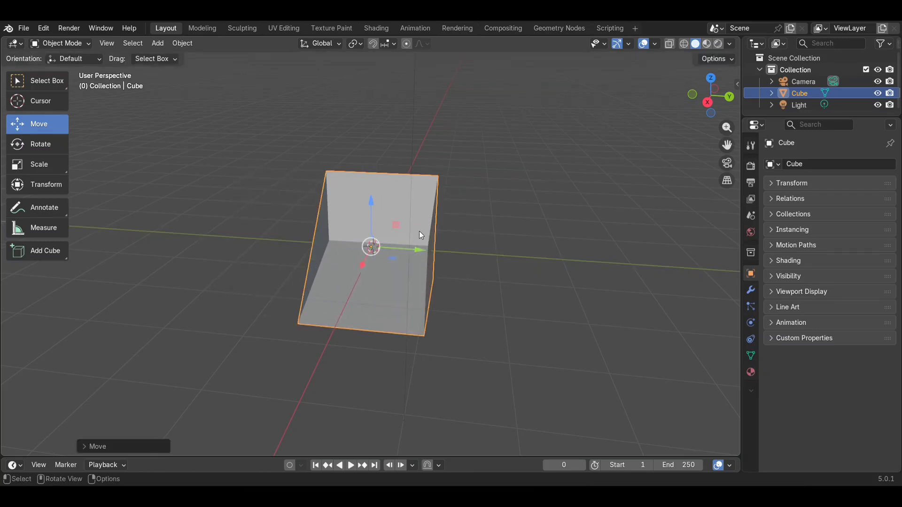
scroll(421, 235, "down", 1)
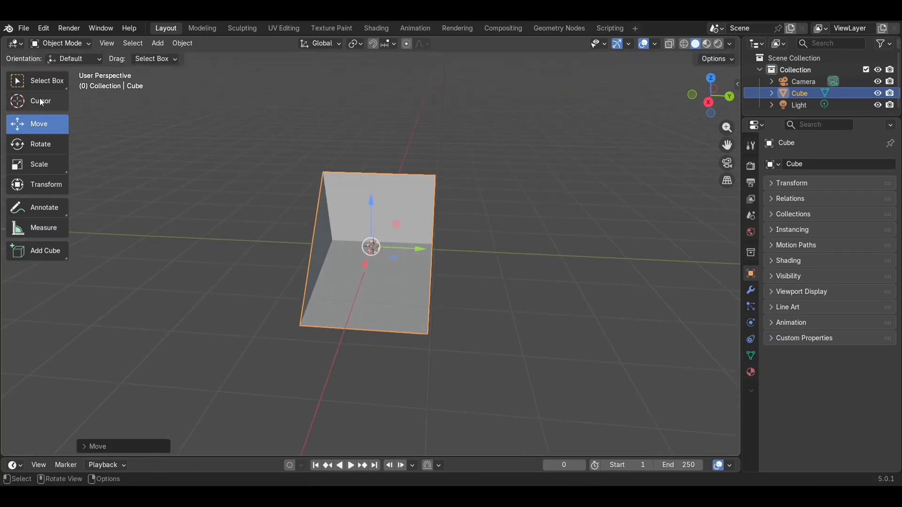
Switch to Select Box, reselect the cube and move it slightly along the Y axis without the gizmo.
left_click(46, 80)
left_click(198, 128)
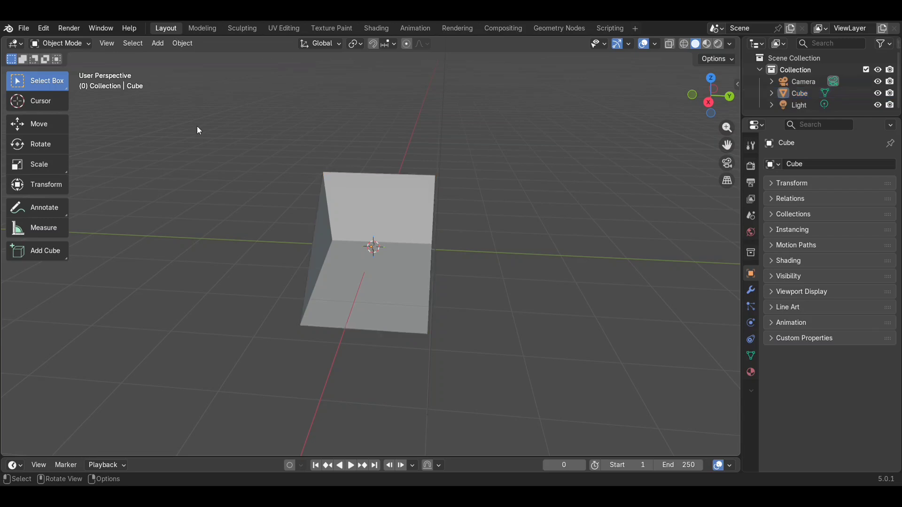
left_click(405, 206)
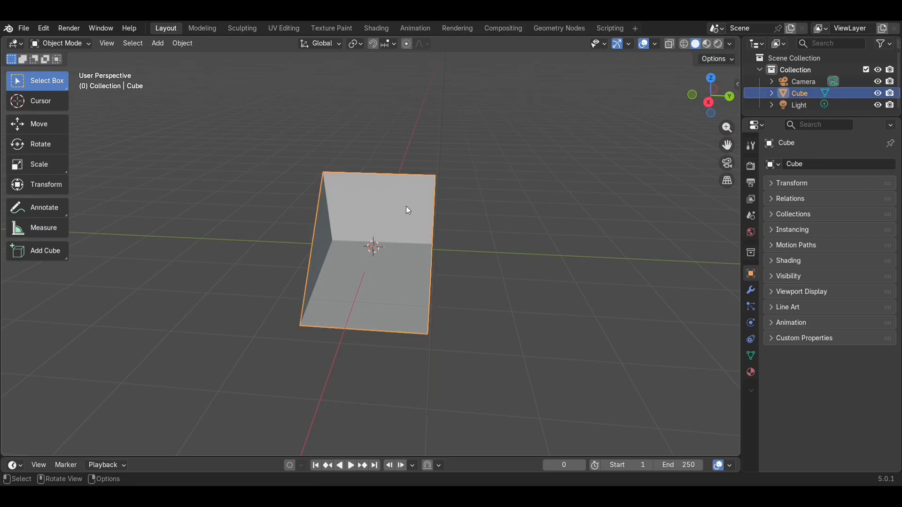
left_click_drag(405, 206, 409, 181)
key("y")
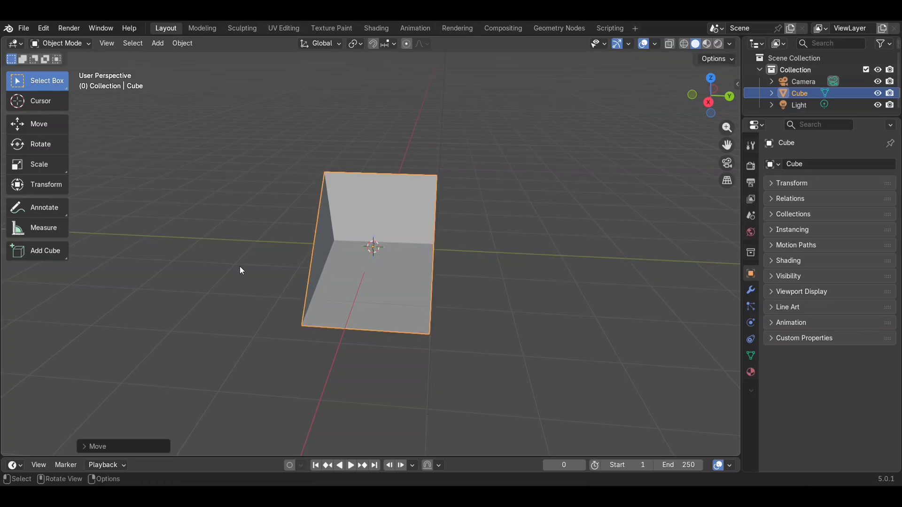
Try a free trackball rotation on the cube and undo it.
key("r")
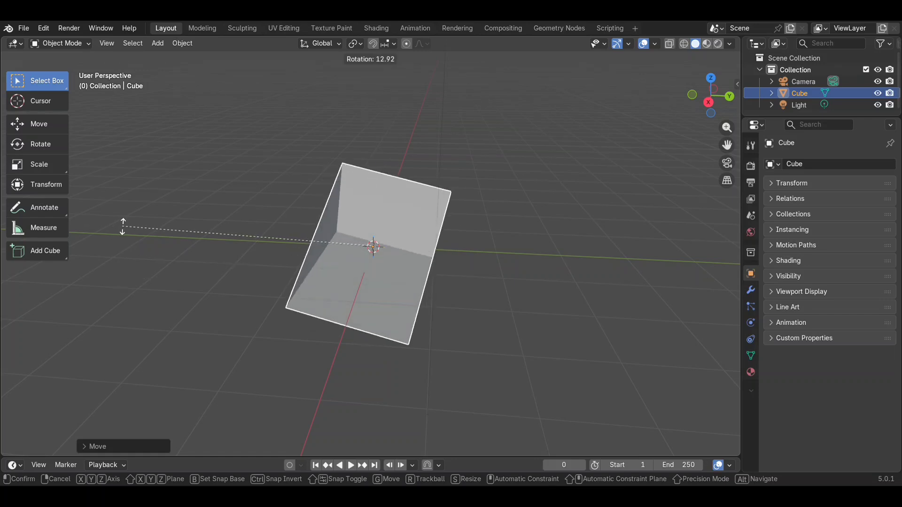
key("r")
left_click(126, 227)
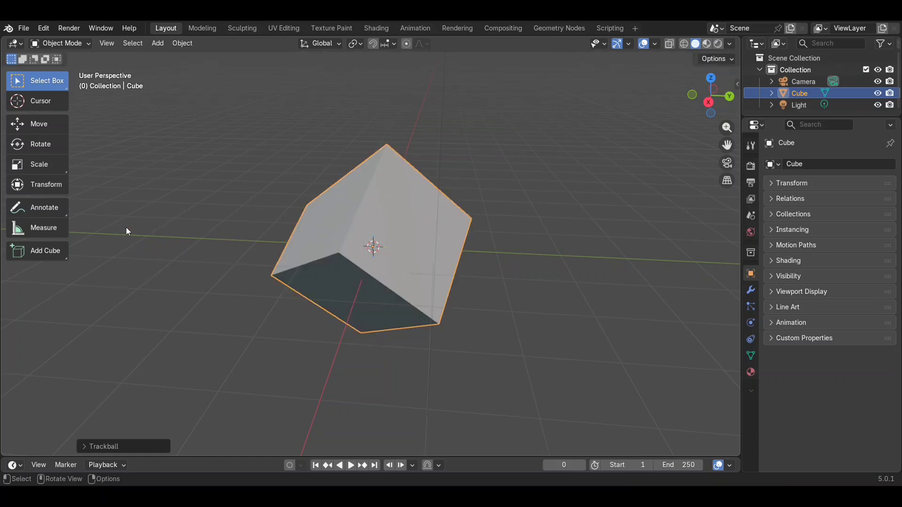
key("ctrl+z")
Activate the Rotate tool and rotate the cube about the X axis with the gizmo ring.
left_click(49, 144)
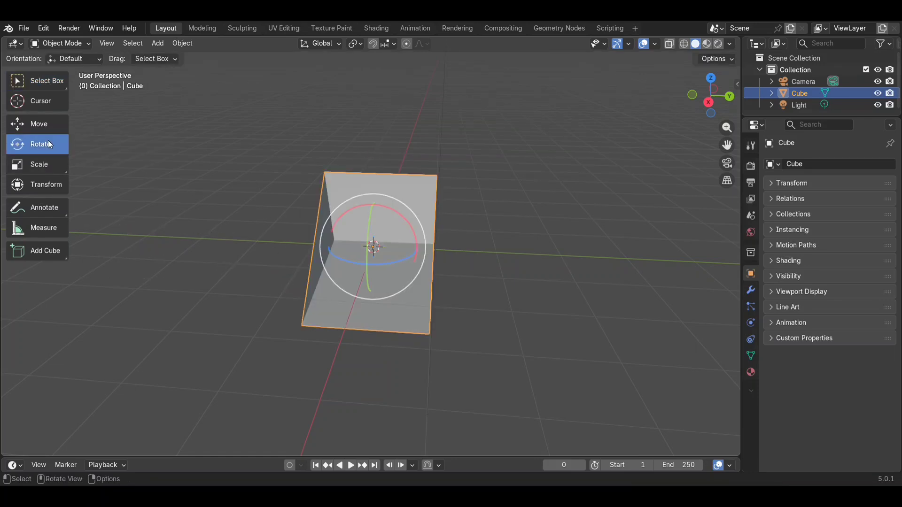
left_click_drag(397, 215, 442, 210)
middle_click_drag(441, 205, 441, 206)
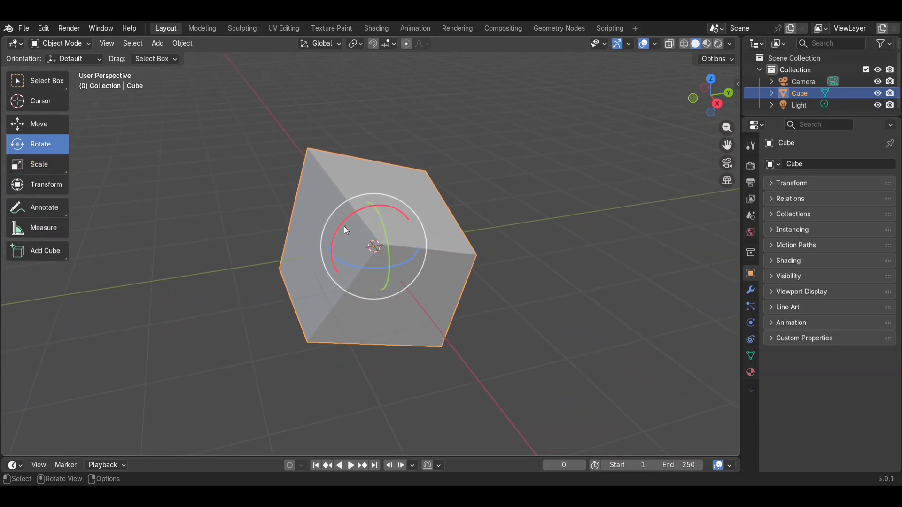
Activate the Scale tool and enlarge the cube along the Z axis and the Y axis with the gizmo handles.
left_click(37, 167)
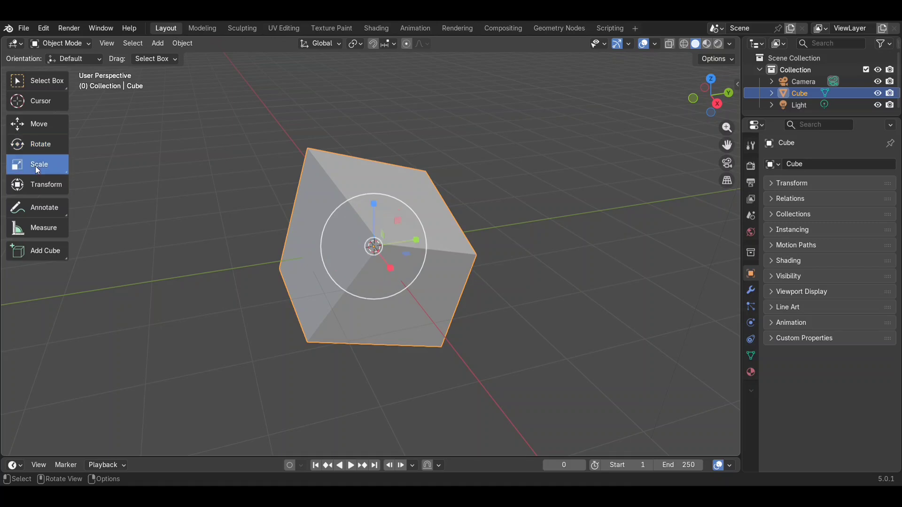
left_click_drag(374, 204, 386, 183)
mouse_move(419, 243)
left_mouse_down()
mouse_move(470, 230)
mouse_move(382, 245)
mouse_move(430, 241)
left_mouse_up()
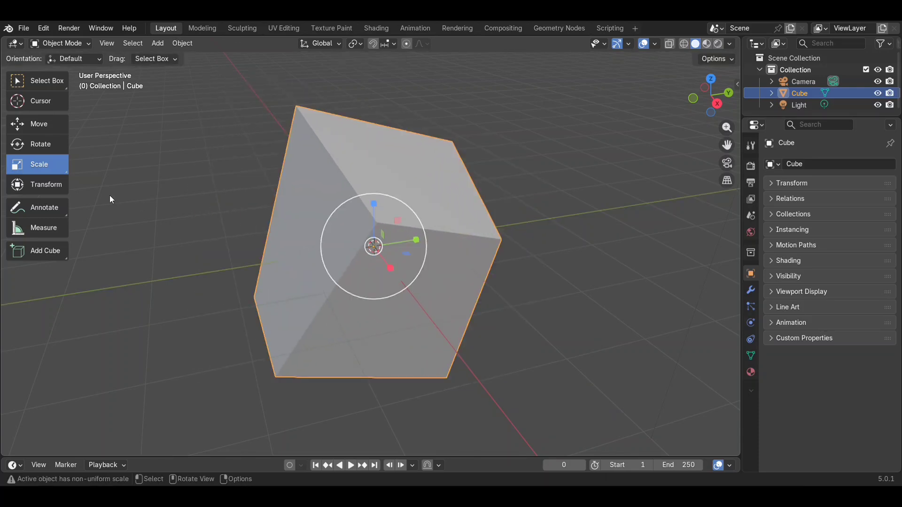
Switch to the Scale Cage tool and shrink the cube by pulling an upper edge handle of the cage inward.
left_click(60, 164)
left_click(51, 161)
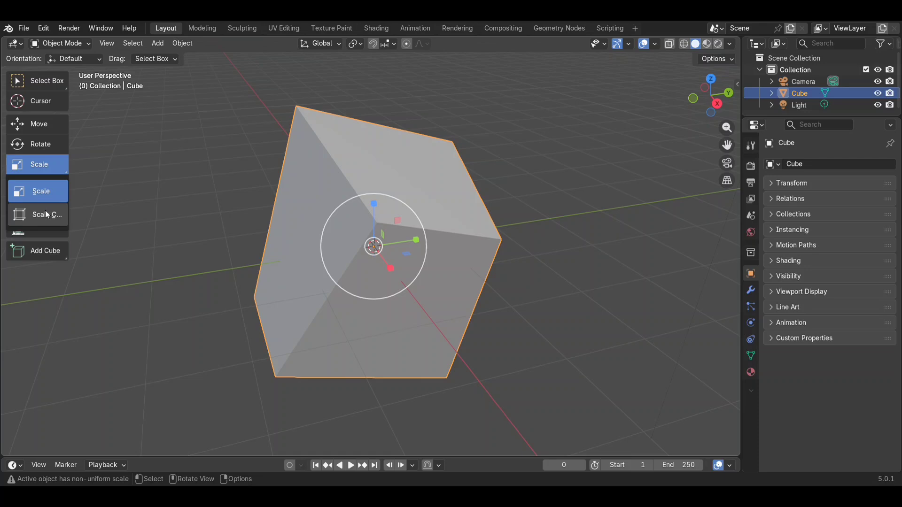
left_click(43, 215)
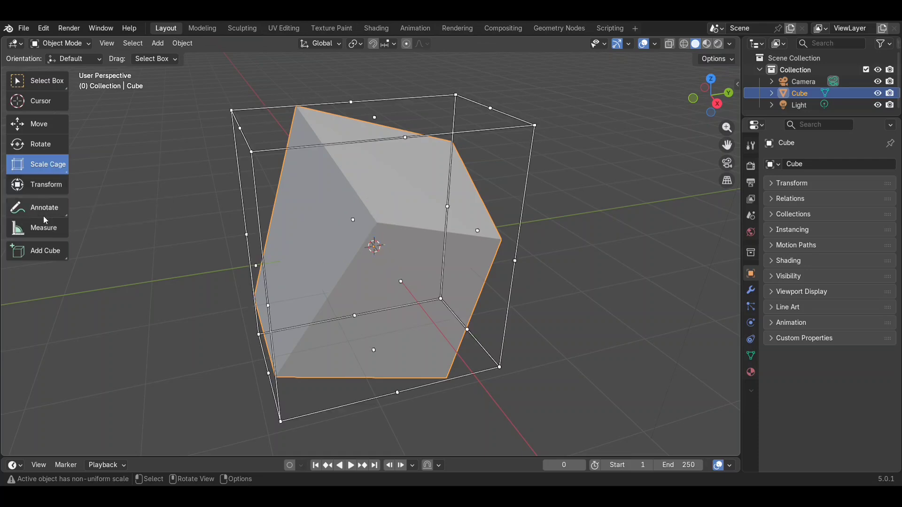
middle_click_drag(405, 140, 420, 137)
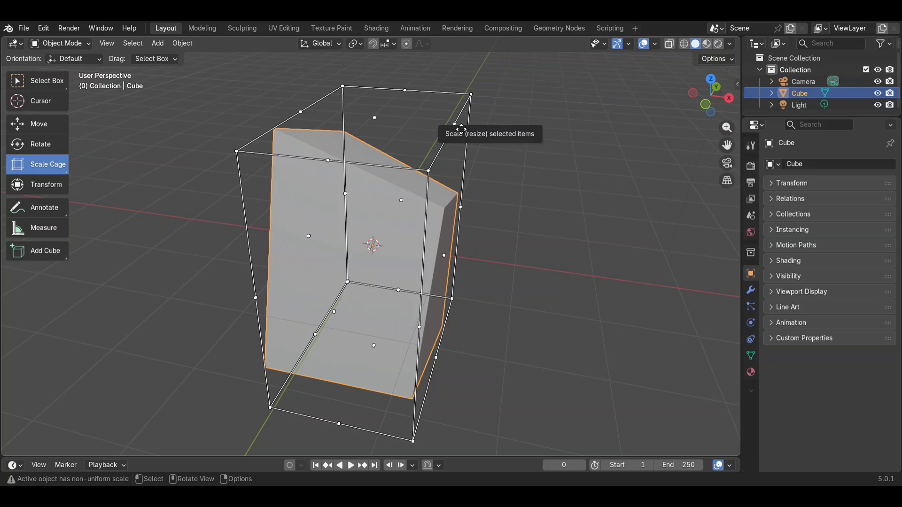
left_click_drag(461, 129, 413, 200)
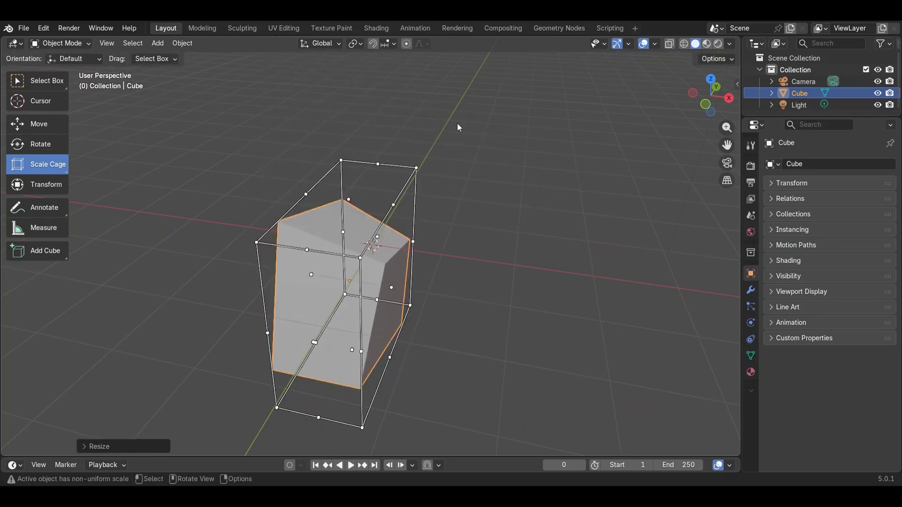
middle_click_drag(457, 123, 459, 126)
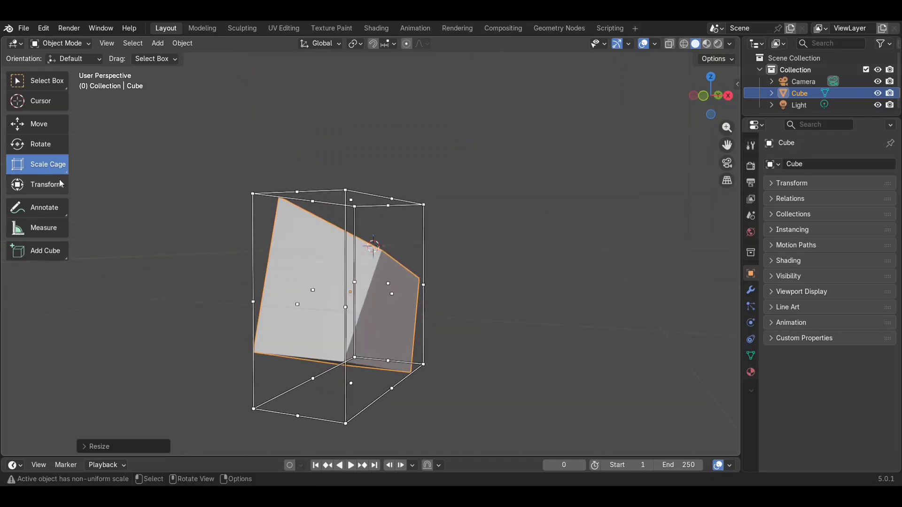
Switch from the Scale Cage tool back to the Scale tool, and return to the Select Box tool.
left_click(47, 162)
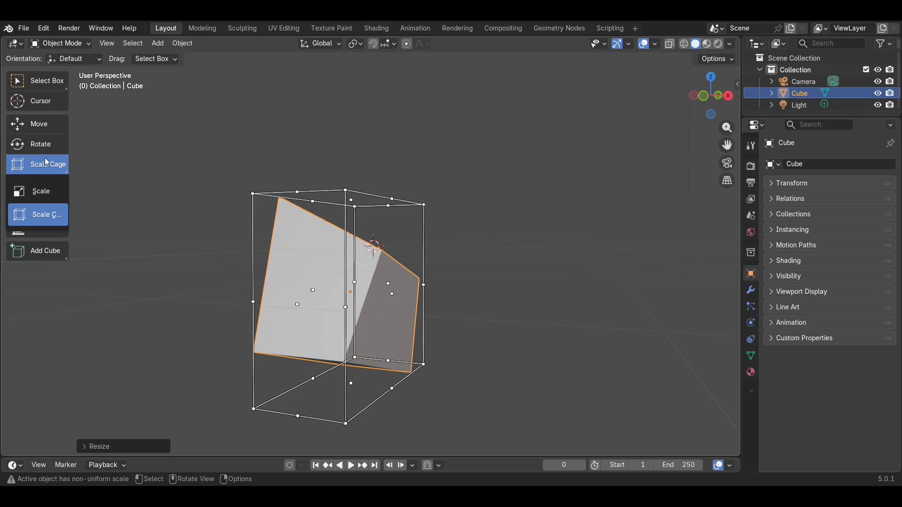
left_click(45, 187)
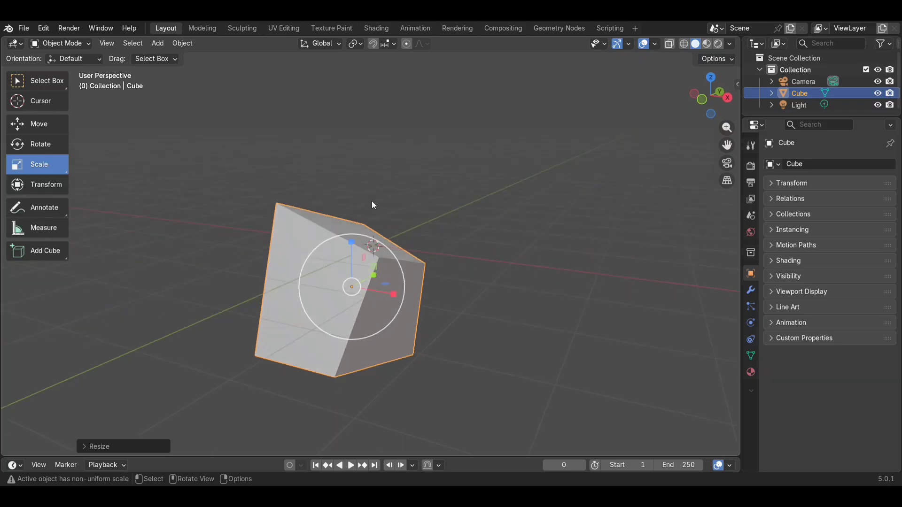
middle_click_drag(371, 202, 371, 201)
scroll(372, 201, "up", 3)
left_click(55, 83)
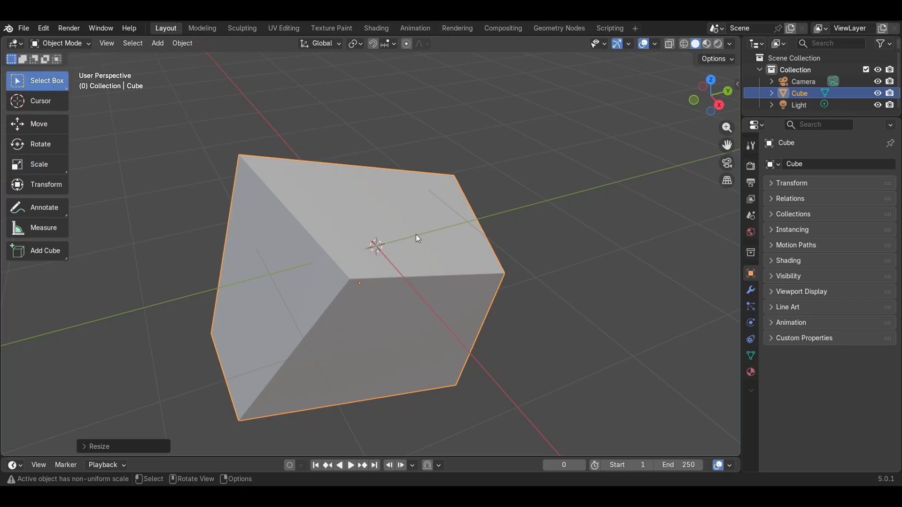
Shrink the cube along the global Y axis.
key("s")
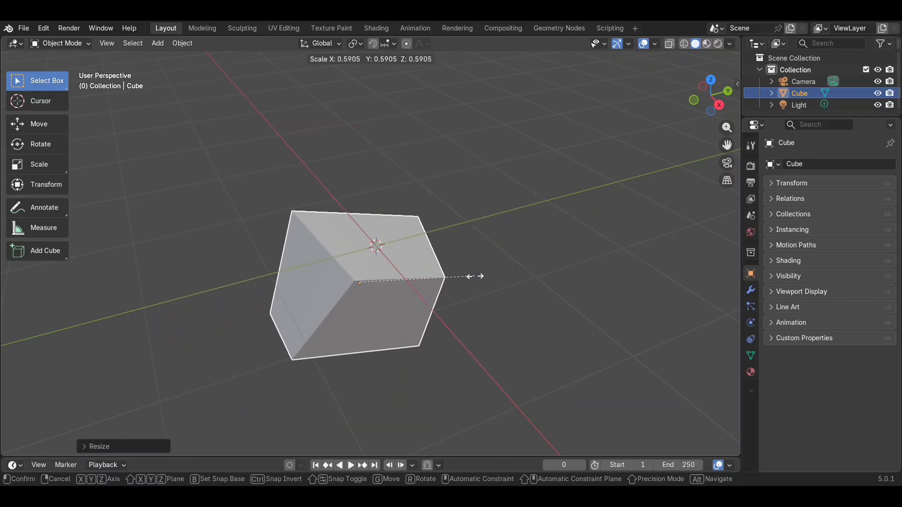
key("y")
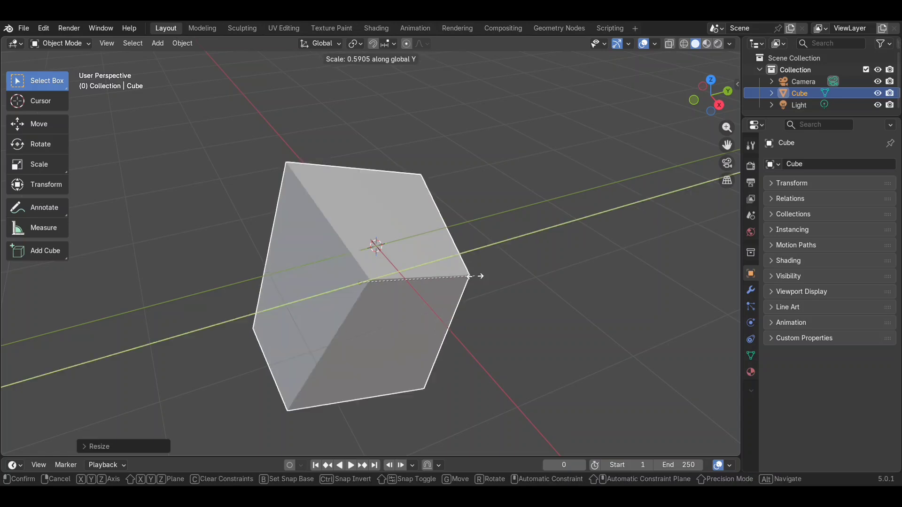
left_click(446, 271)
Scale the cube along the global X axis.
key("x")
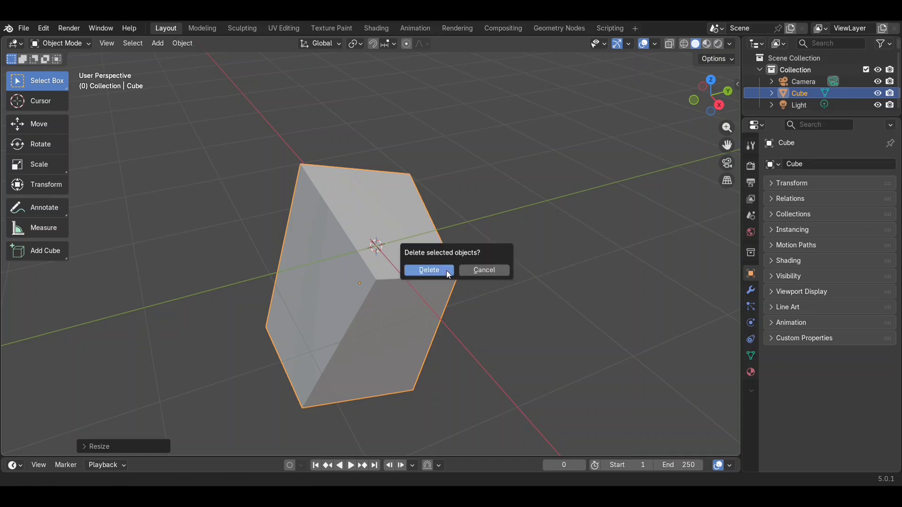
key("s")
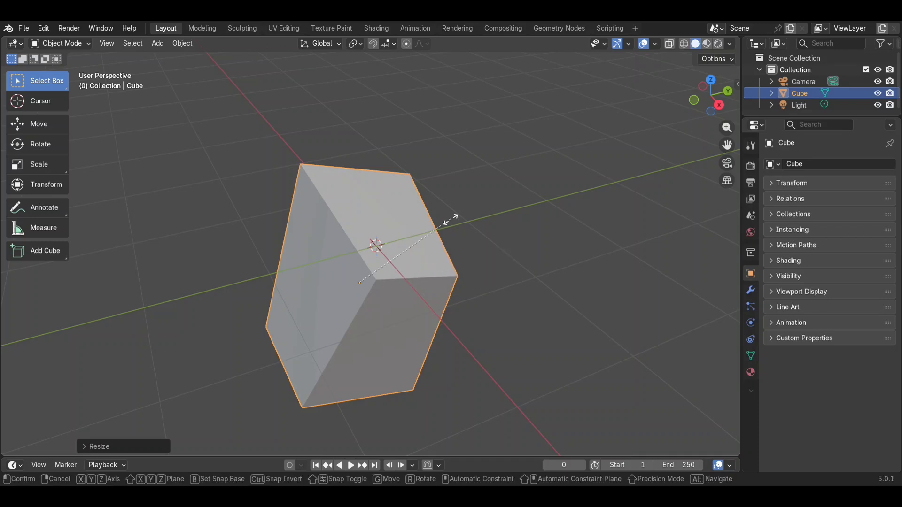
key("x")
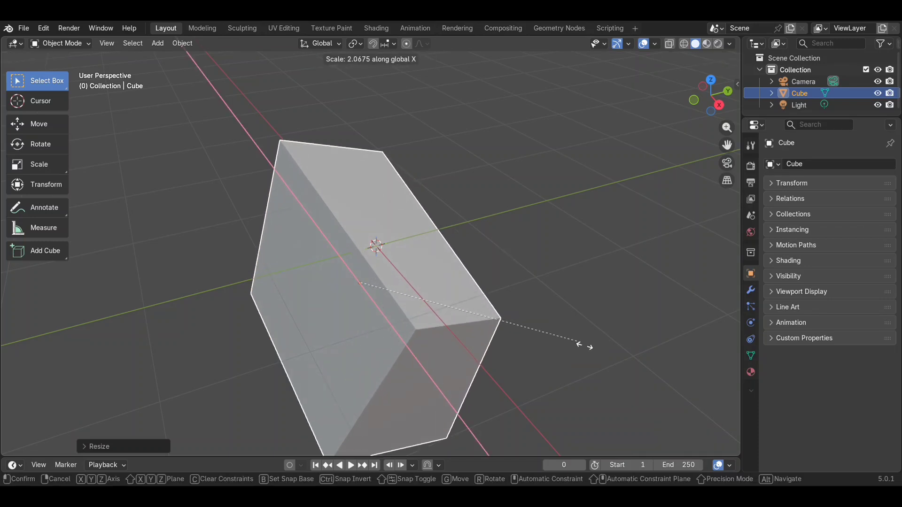
left_click(420, 287)
middle_click_drag(419, 286, 410, 285)
scroll(420, 286, "down", 1)
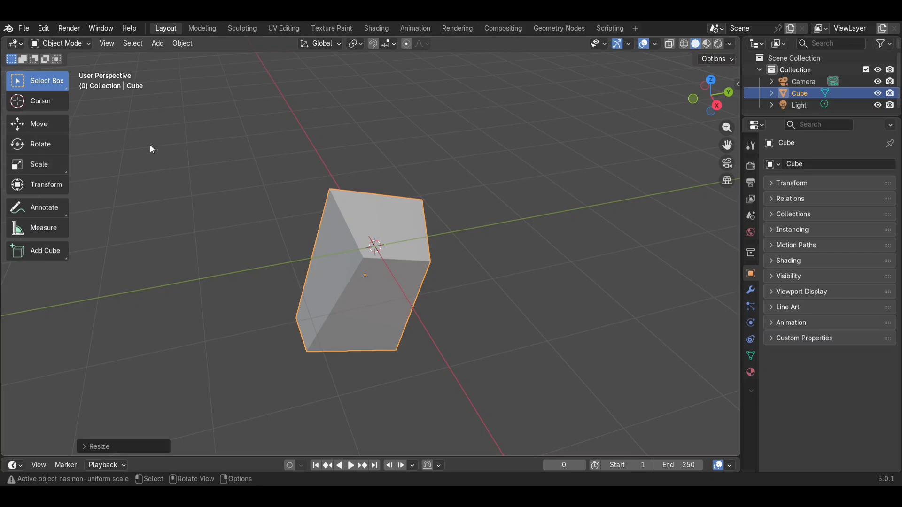
Enter Edit Mode on the cube and delete its upper face.
key("Tab")
middle_click_drag(185, 157, 155, 250)
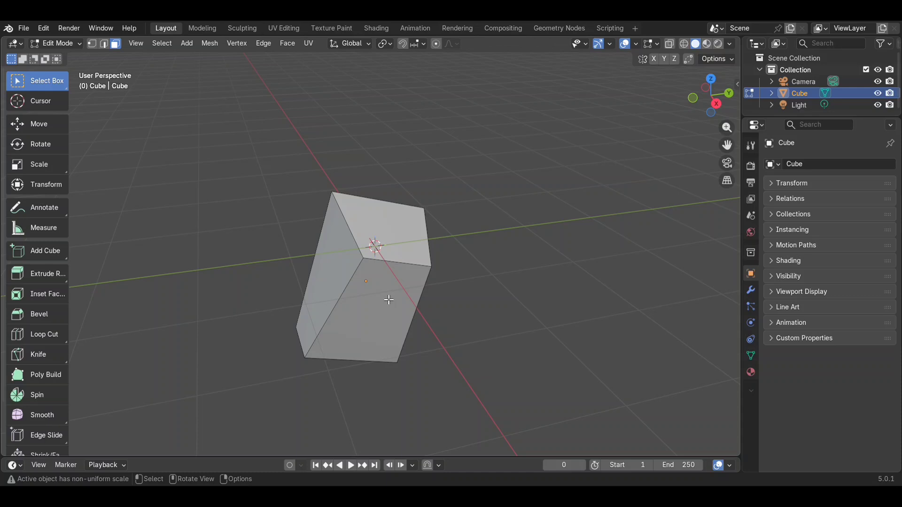
key("x")
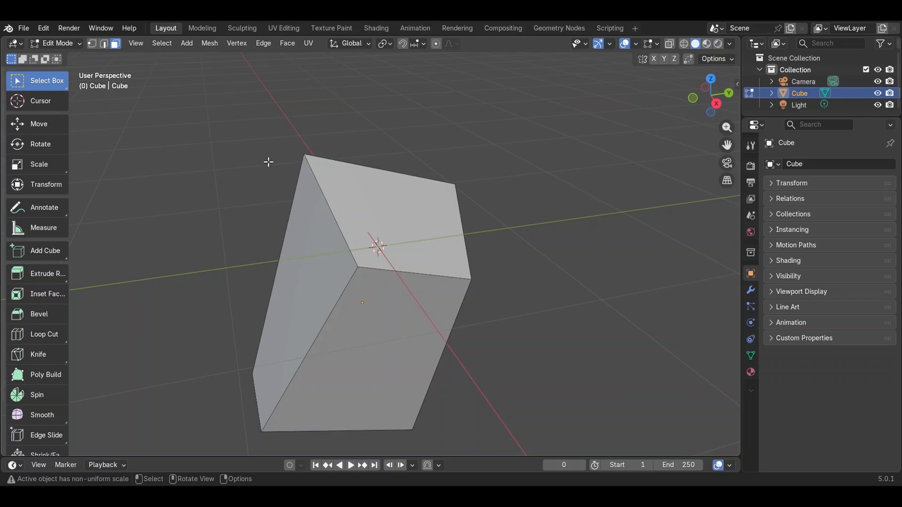
key("a")
left_click(357, 195)
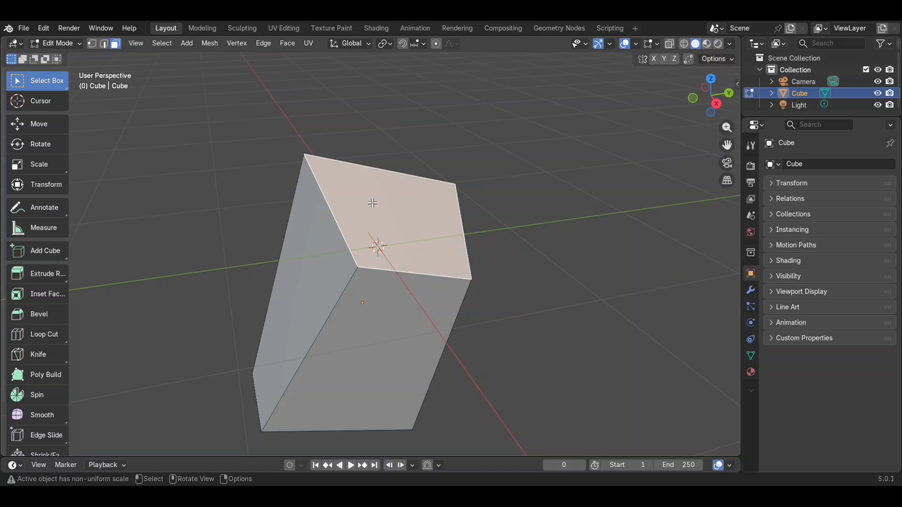
key("x")
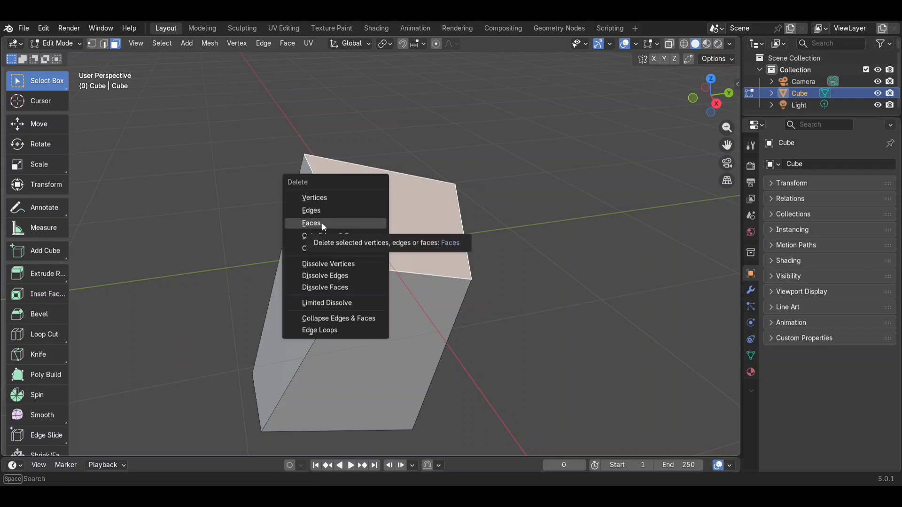
left_click(340, 224)
Delete the cube's narrow side face adjoining the open top.
middle_click_drag(345, 229, 423, 238)
left_click(345, 257)
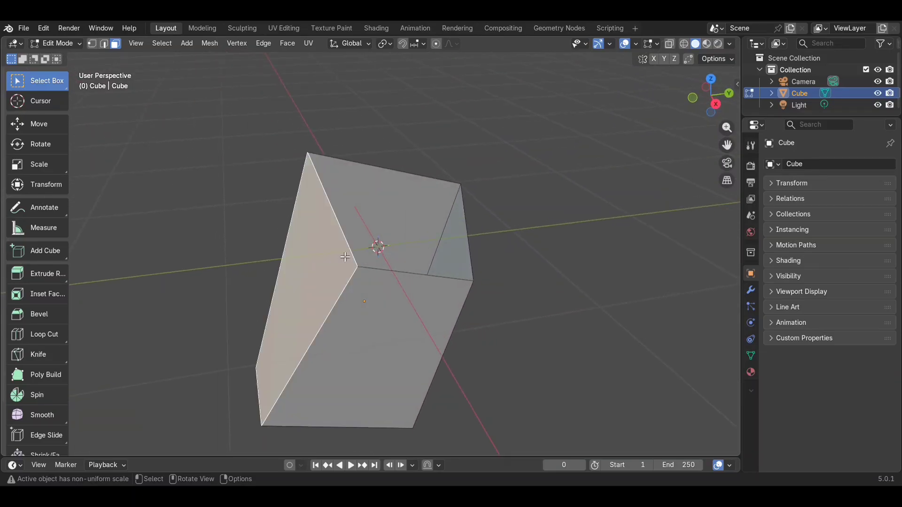
key("x")
left_click(340, 252)
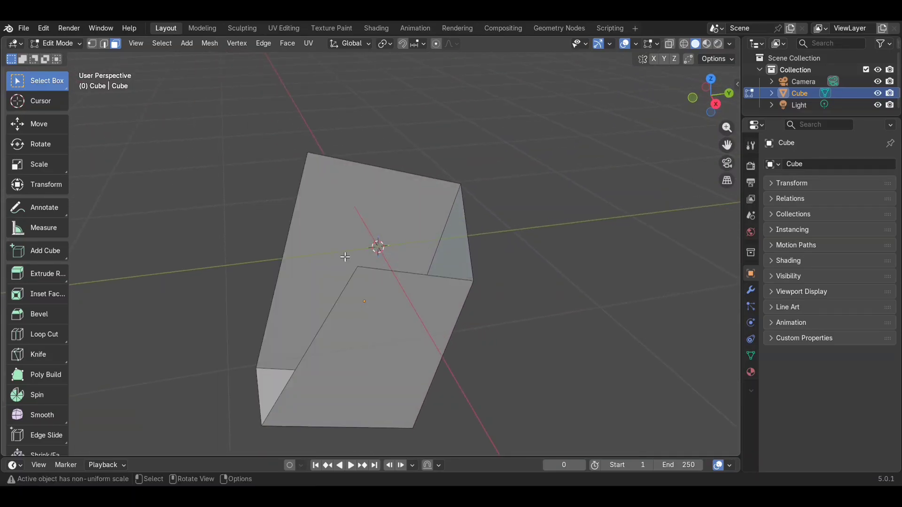
Undo the two face deletions on the cube.
middle_click_drag(515, 236, 515, 236)
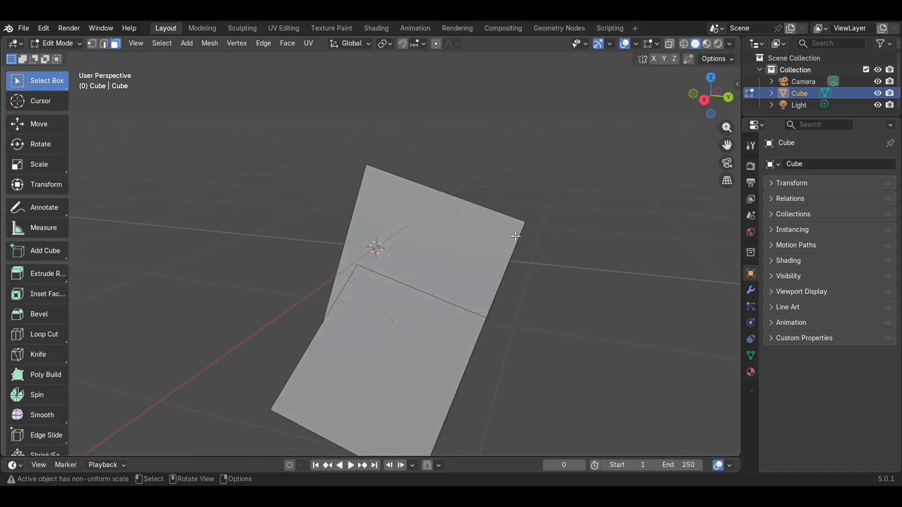
left_click(515, 236)
left_click(515, 236)
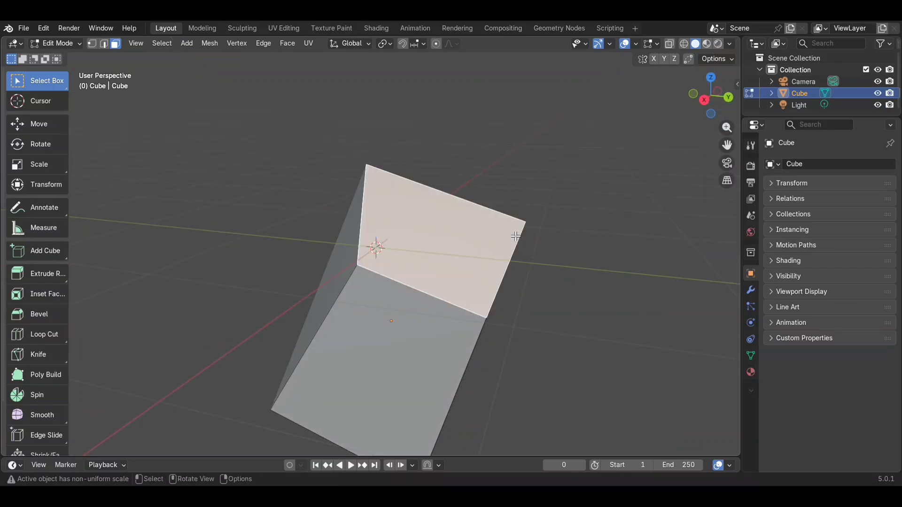
Return to Object Mode and delete the whole cube.
key("Tab")
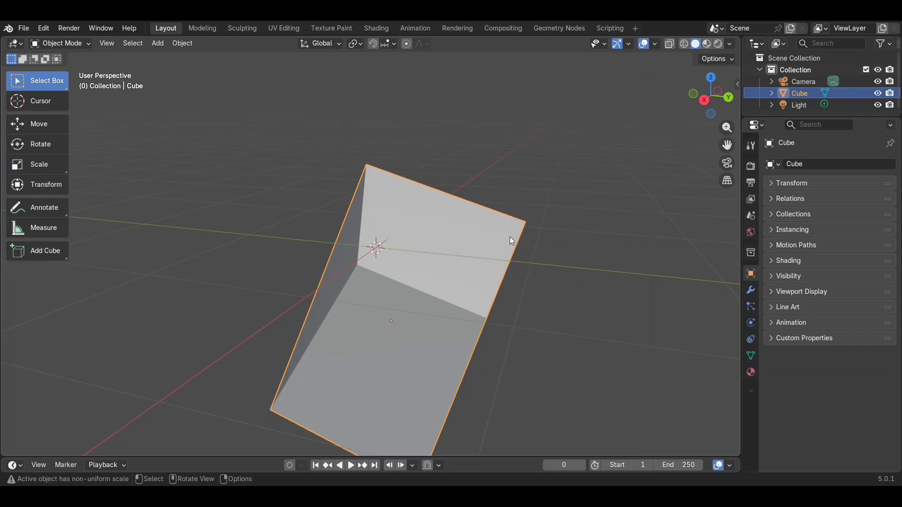
key("x")
left_click(510, 238)
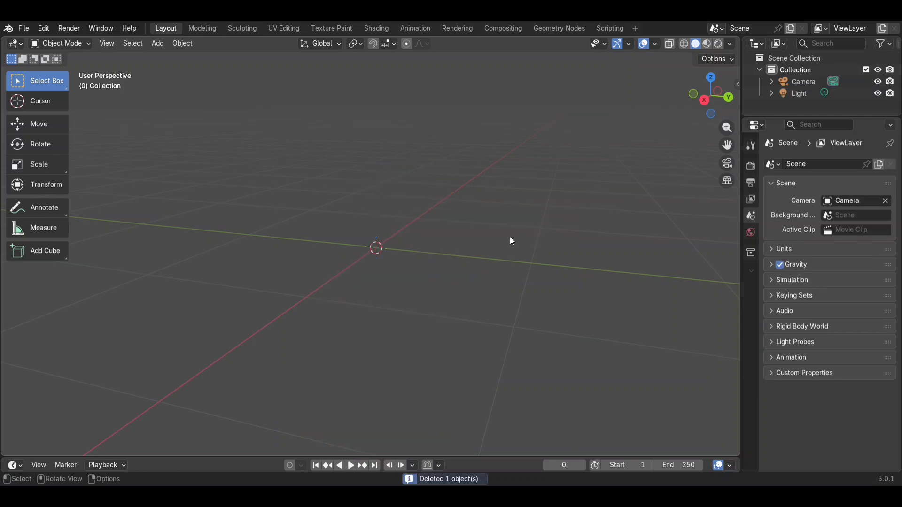
Add a new cube mesh at the 3D cursor.
middle_click_drag(510, 238, 495, 265)
key("shift+a")
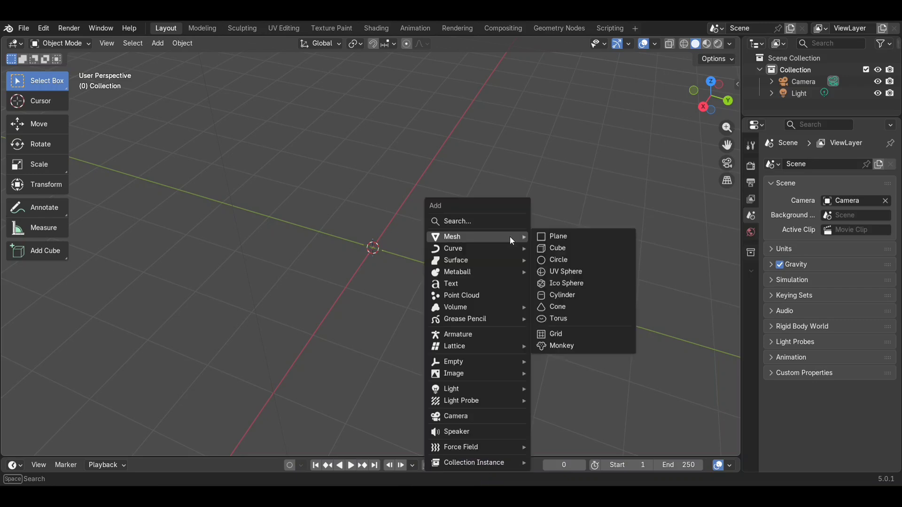
left_click(550, 248)
middle_click_drag(433, 235, 433, 236)
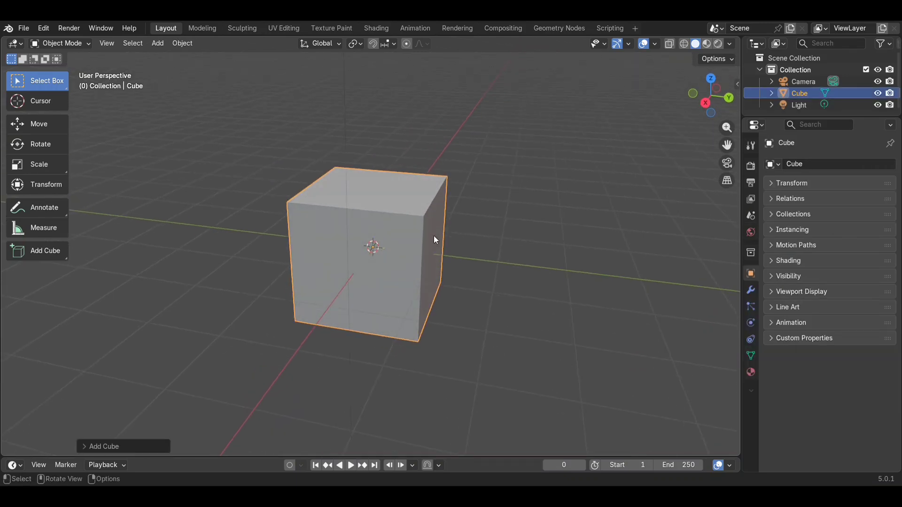
Enter Edit Mode on the new cube, clear the face selection and look over the mesh editing tools.
key("Tab")
left_click(514, 217)
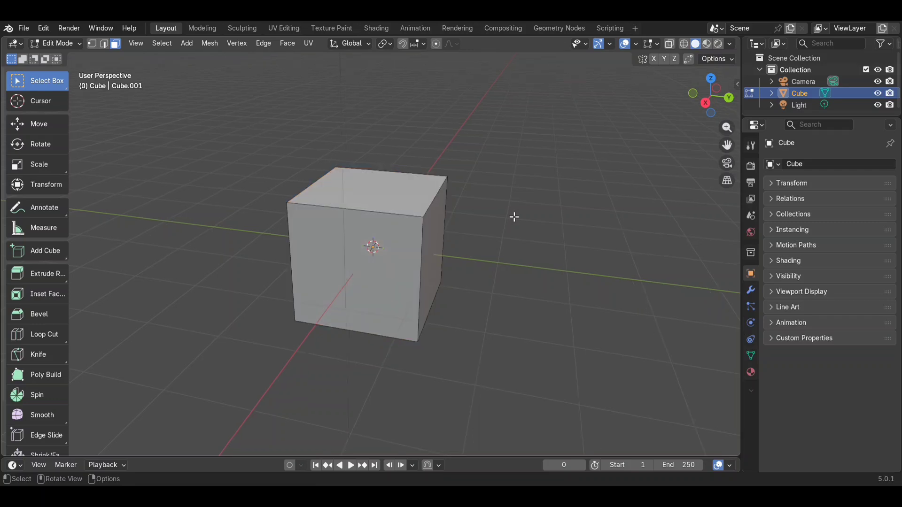
scroll(514, 217, "up", 3)
scroll(514, 217, "down", 4)
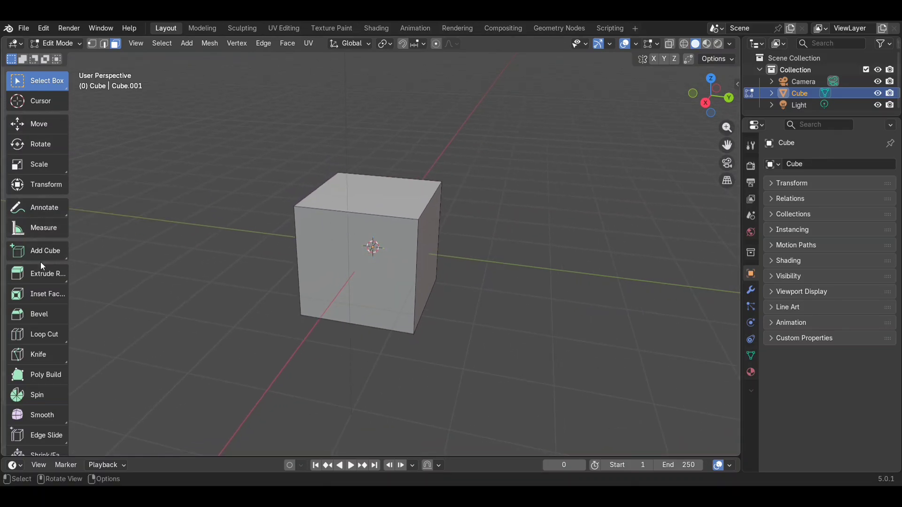
scroll(38, 270, "down", 3)
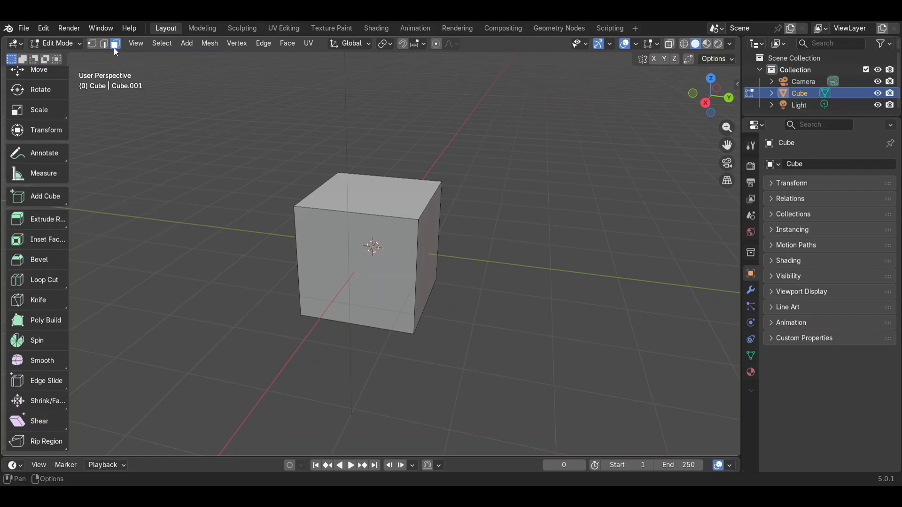
Extrude the cube's top face upward along the global Z axis by about 0.51 m.
left_click(381, 203)
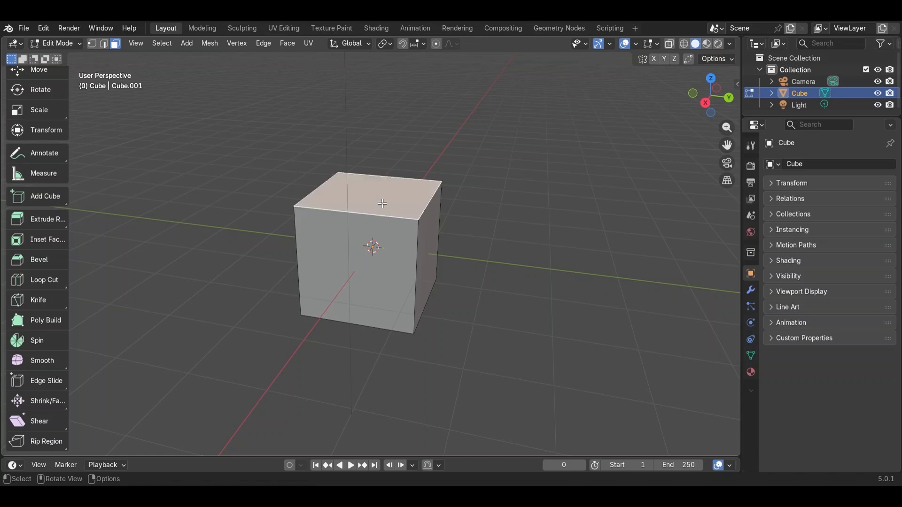
middle_click_drag(382, 203, 359, 204)
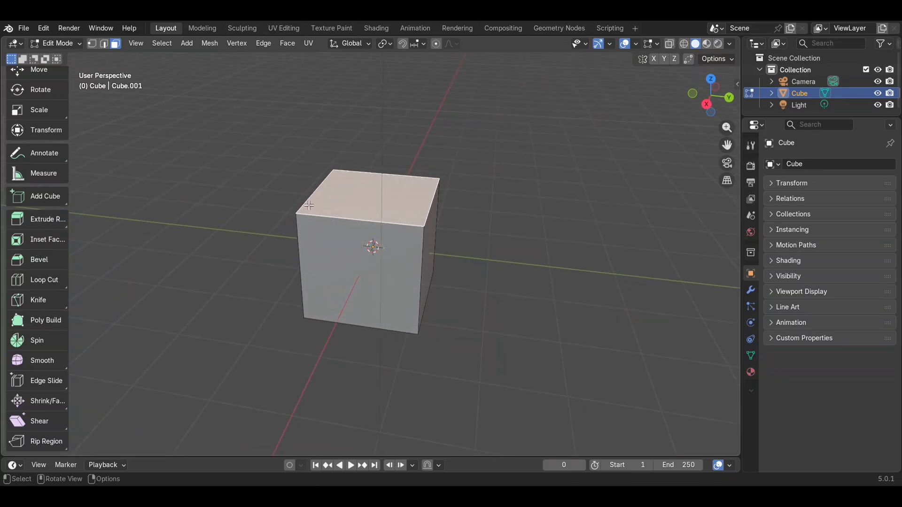
key("e")
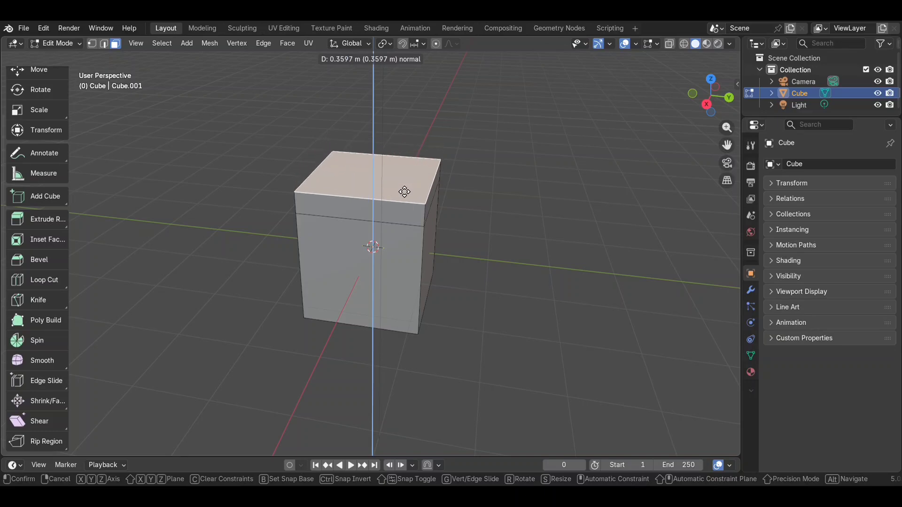
key("y")
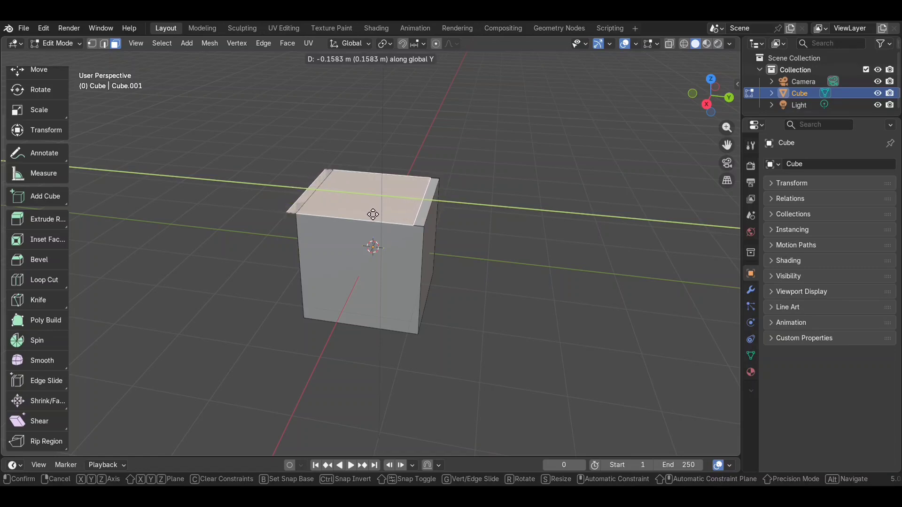
key("z")
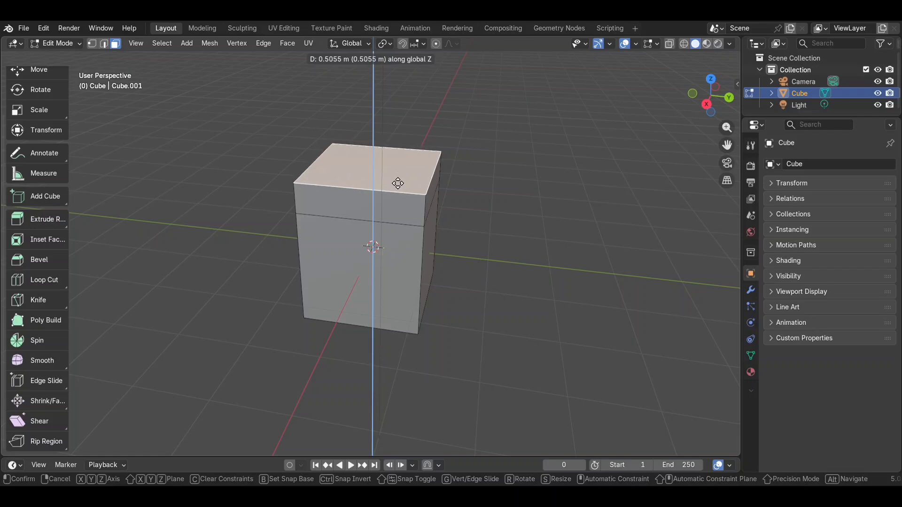
left_click(397, 182)
middle_click_drag(397, 182, 447, 233)
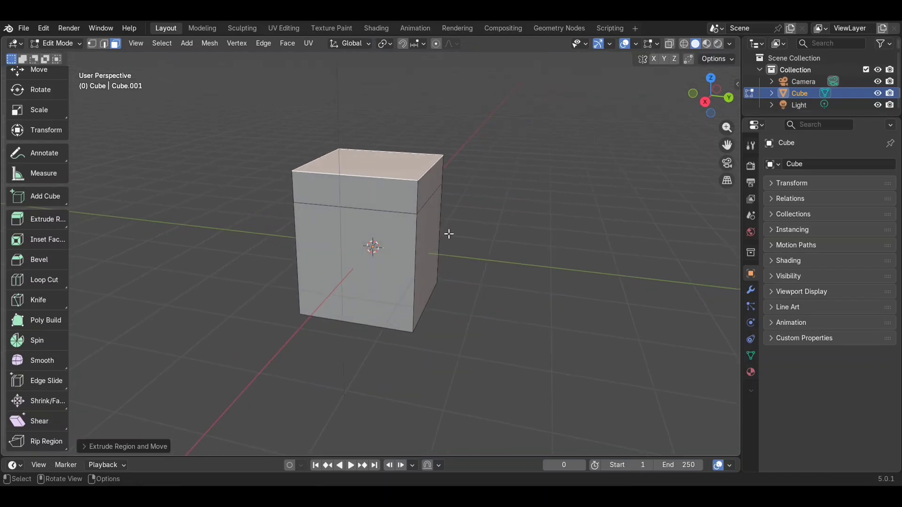
Extrude the cube's large side face below the new upper section outward along the global Y axis.
left_click(433, 239)
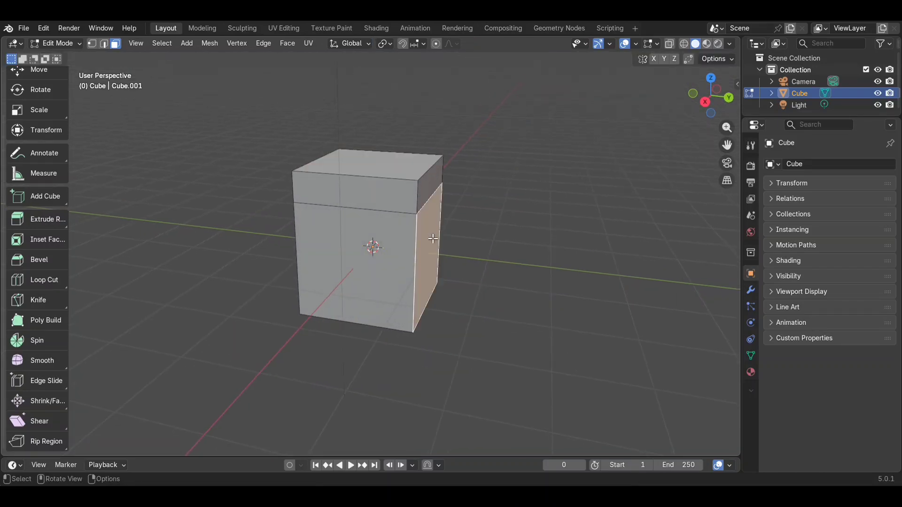
key("e")
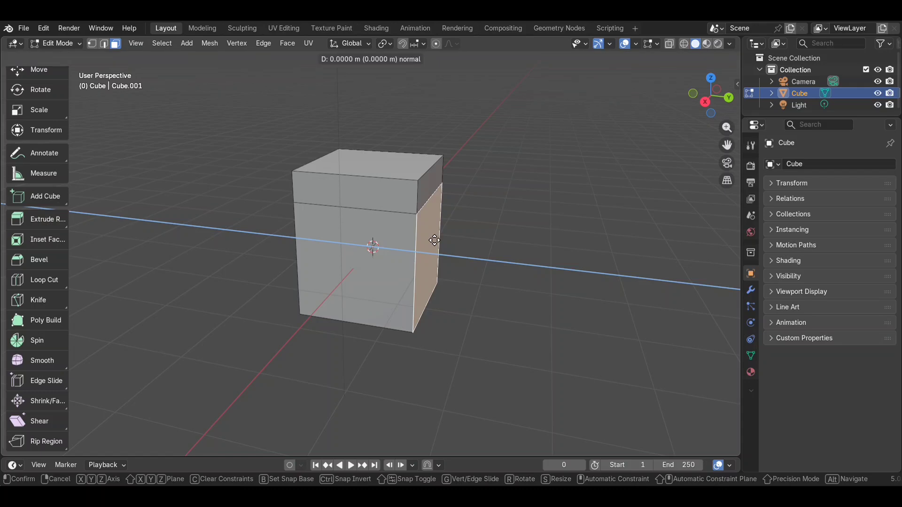
key("y")
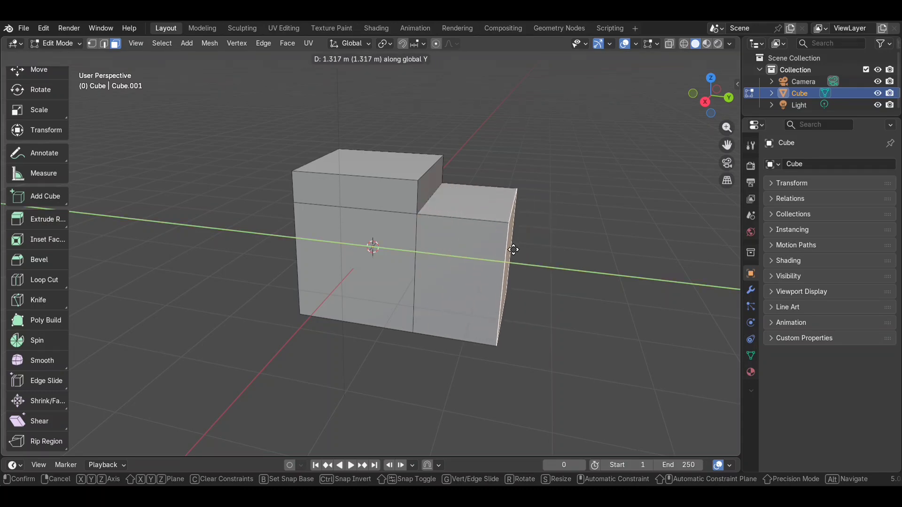
left_click(487, 250)
mouse_move(486, 250)
middle_mouse_down()
mouse_move(470, 245)
mouse_move(486, 249)
middle_mouse_up()
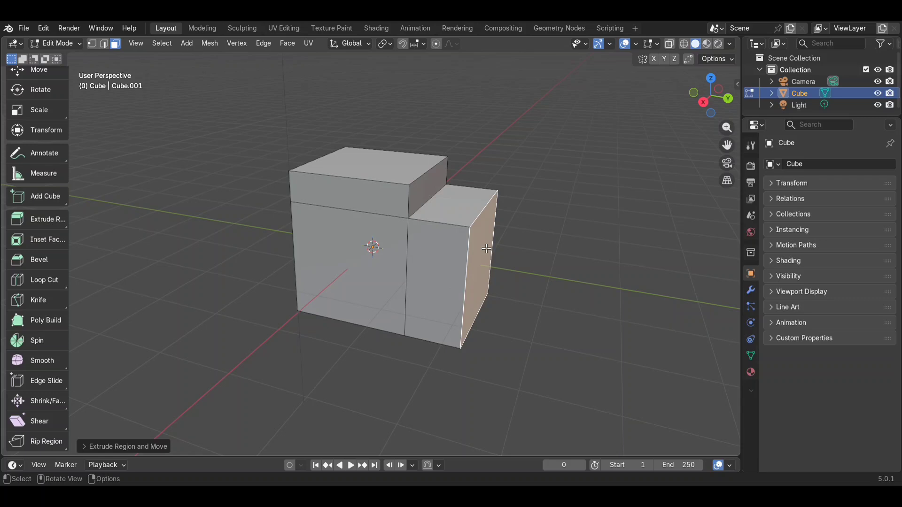
middle_click_drag(424, 234, 424, 234)
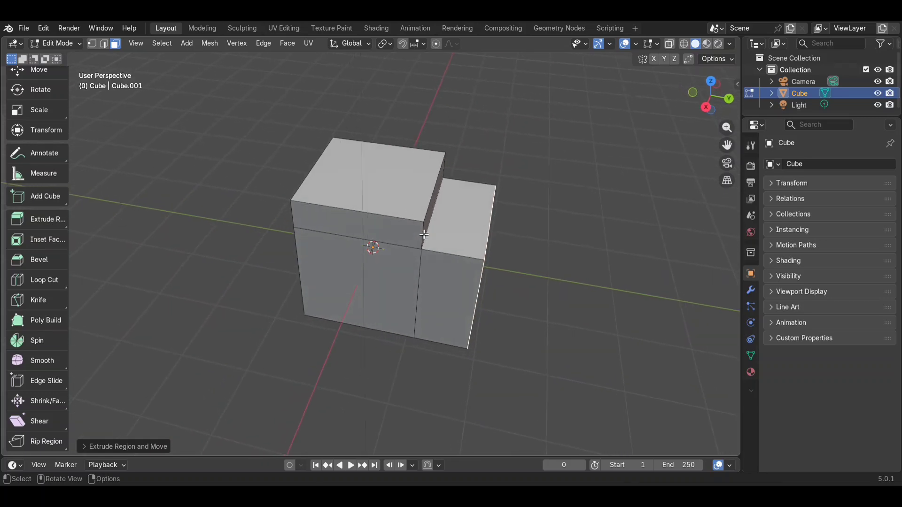
Inset the top face of the cube's upper section twice to form two nested borders.
left_click(385, 192)
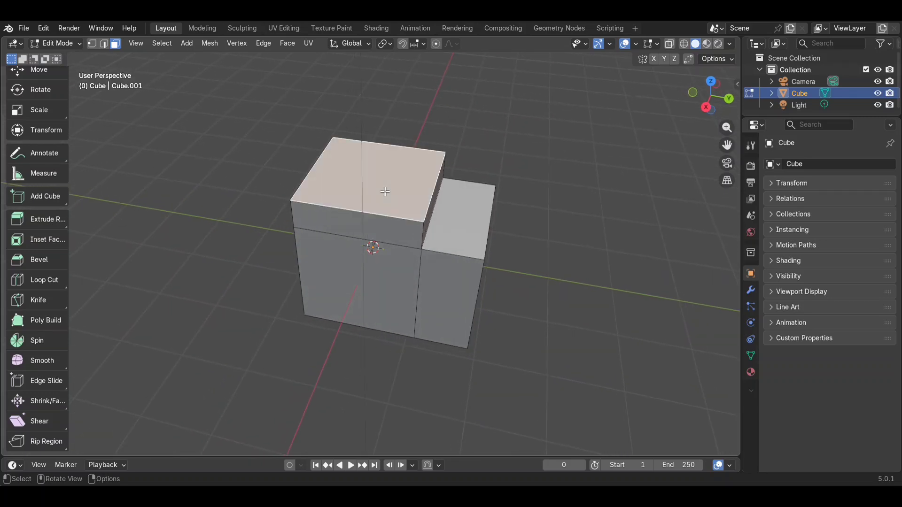
key("i")
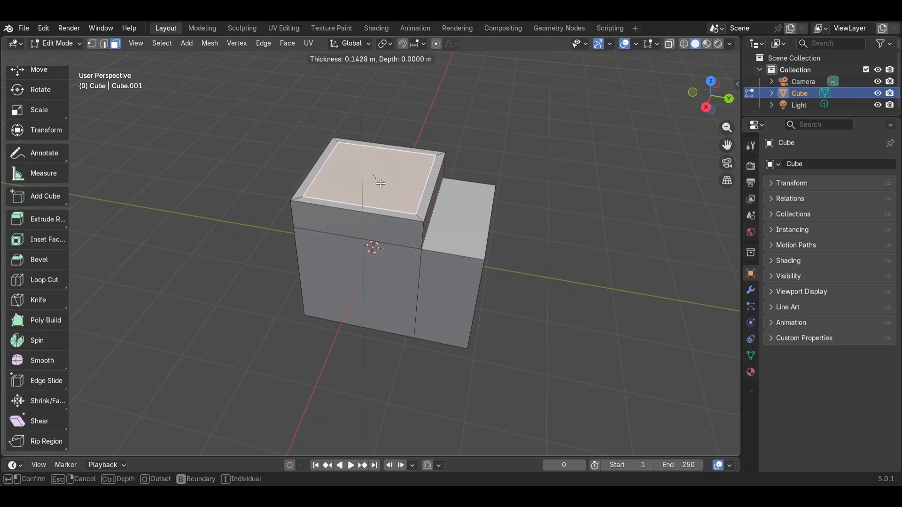
left_click(373, 173)
scroll(373, 172, "up", 3)
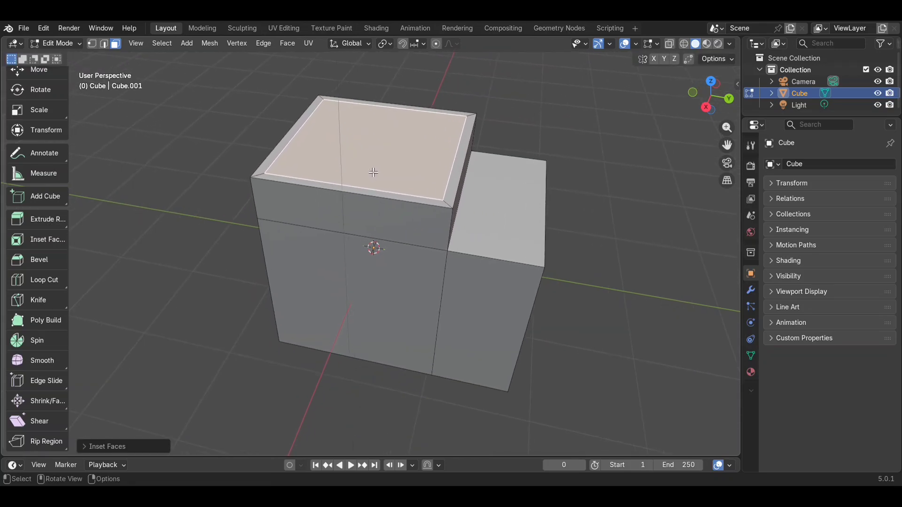
key("i")
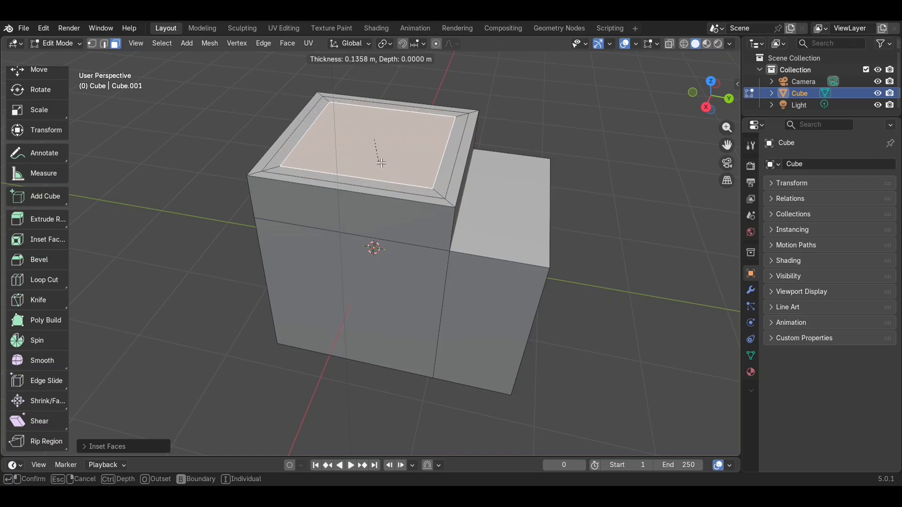
left_click(365, 146)
Extrude the inner inset face upward along its normal to form a smaller raised block.
middle_click_drag(365, 145, 366, 148)
key("e")
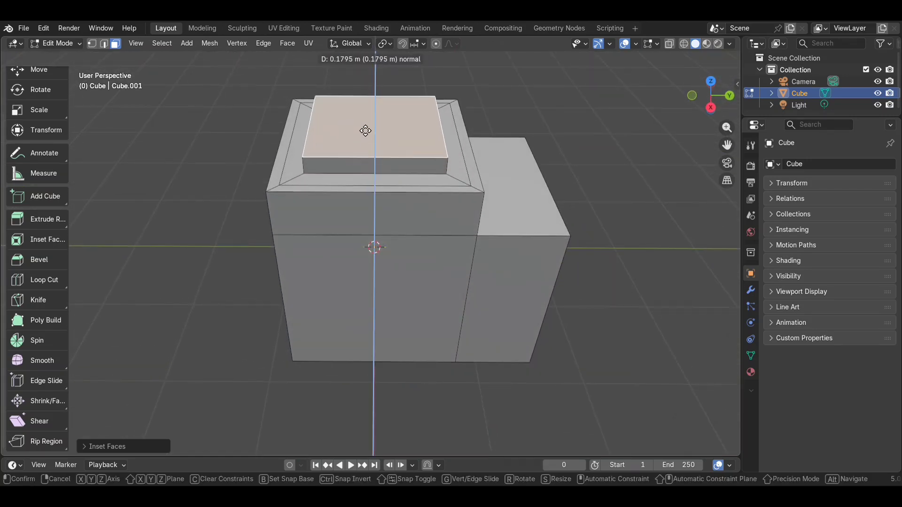
left_click(366, 111)
Try an inset on the raised block's top face and undo it.
key("i")
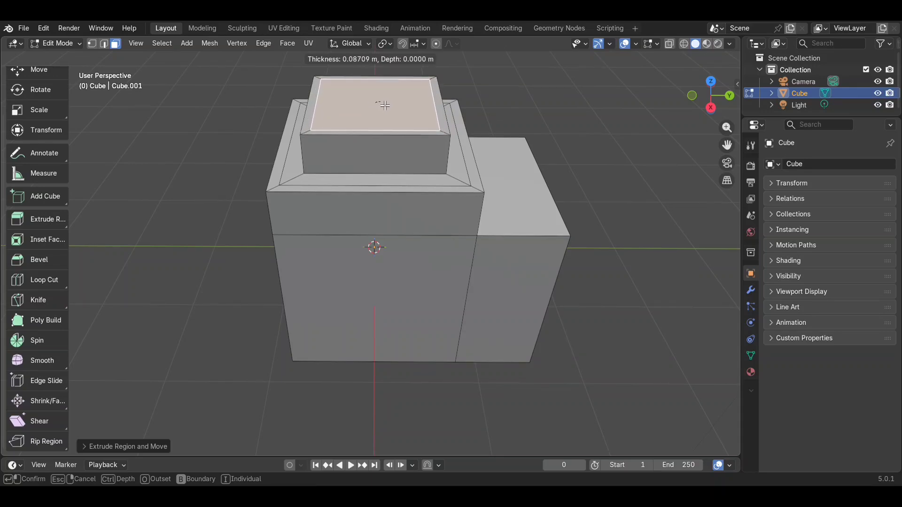
left_click(384, 105)
middle_click_drag(388, 122, 395, 150)
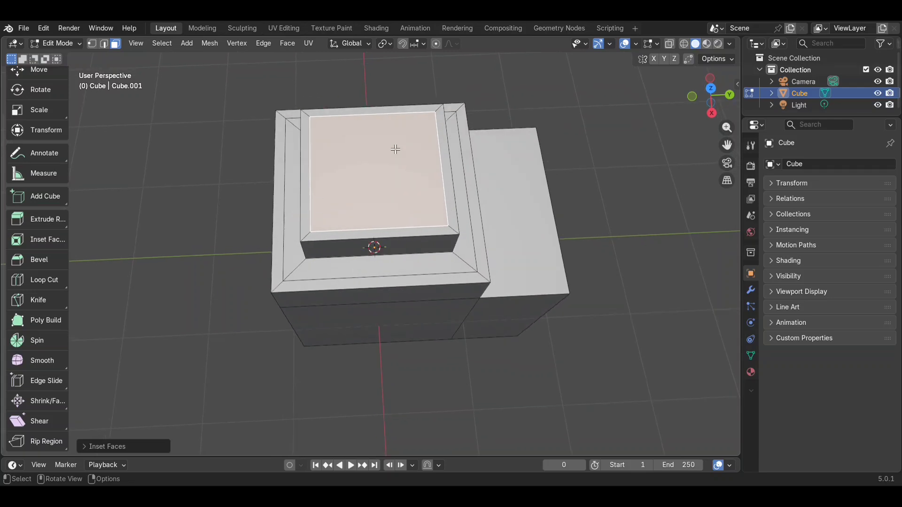
key("ctrl+z")
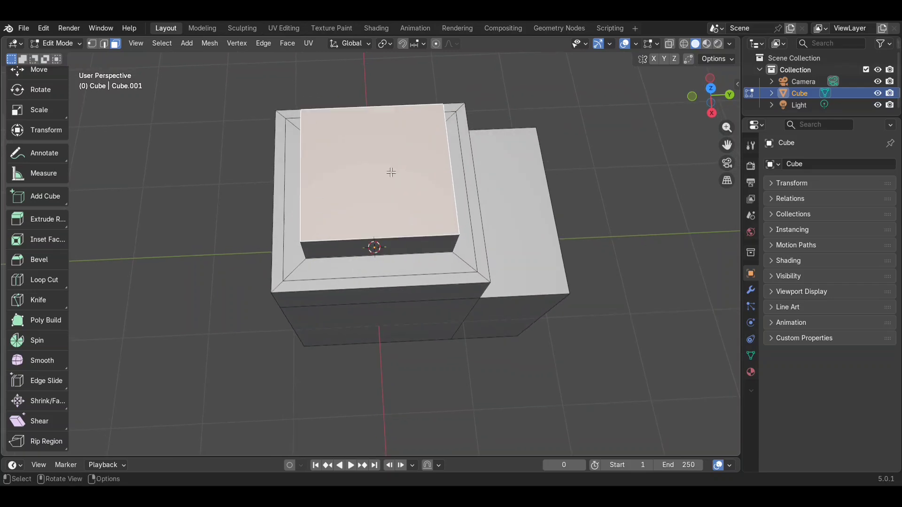
Inset the raised block's top face twice, leaving a small central face.
key("i")
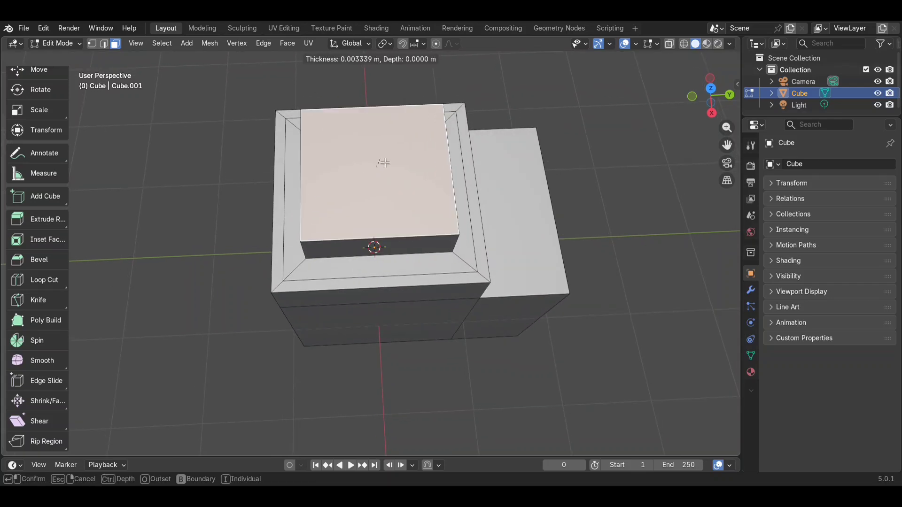
left_click(374, 170)
scroll(377, 174, "up", 3)
middle_click_drag(376, 174, 377, 173)
key("i")
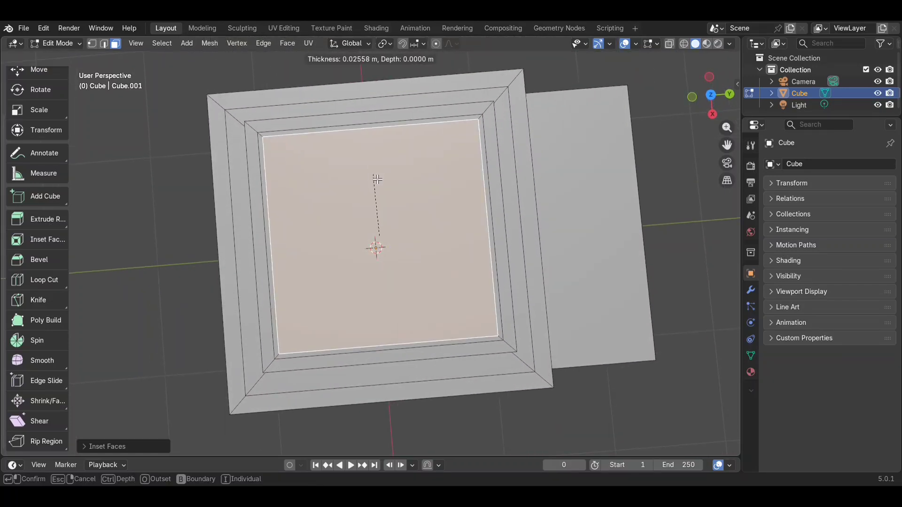
left_click(391, 223)
Extrude the small central face upward along its normal and check the stepped shape briefly in Object Mode.
middle_click_drag(391, 221, 392, 220)
scroll(391, 221, "down", 2)
key("e")
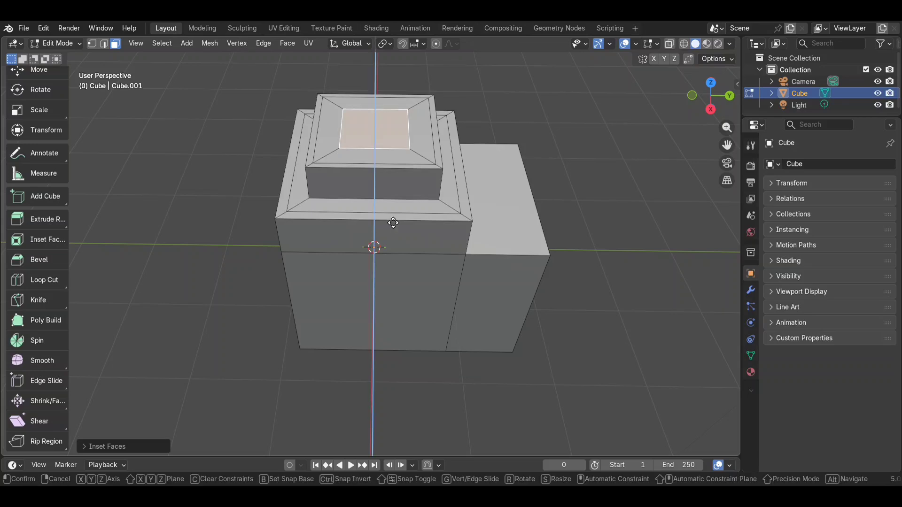
left_click(397, 177)
middle_click_drag(397, 176, 397, 176)
scroll(397, 176, "down", 2)
key("Tab")
key("Tab")
scroll(397, 176, "up", 6)
scroll(397, 176, "down", 5)
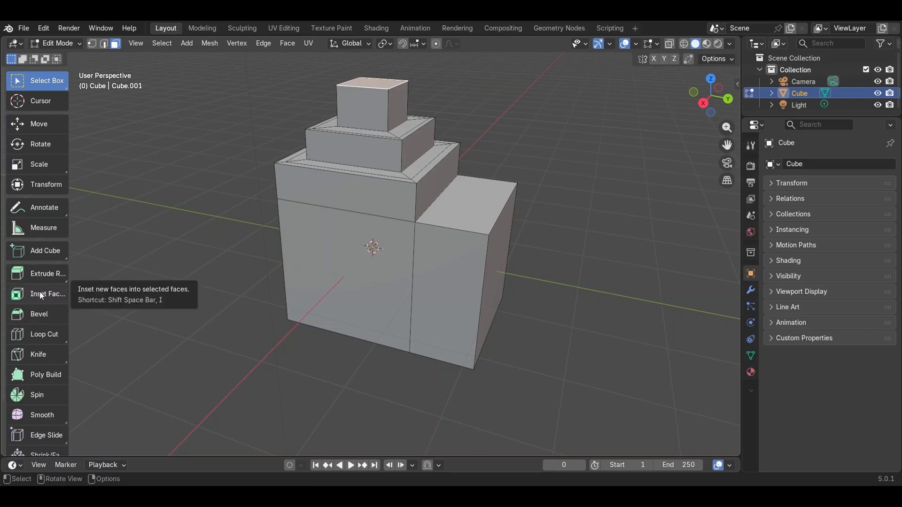
middle_click_drag(477, 101, 417, 111)
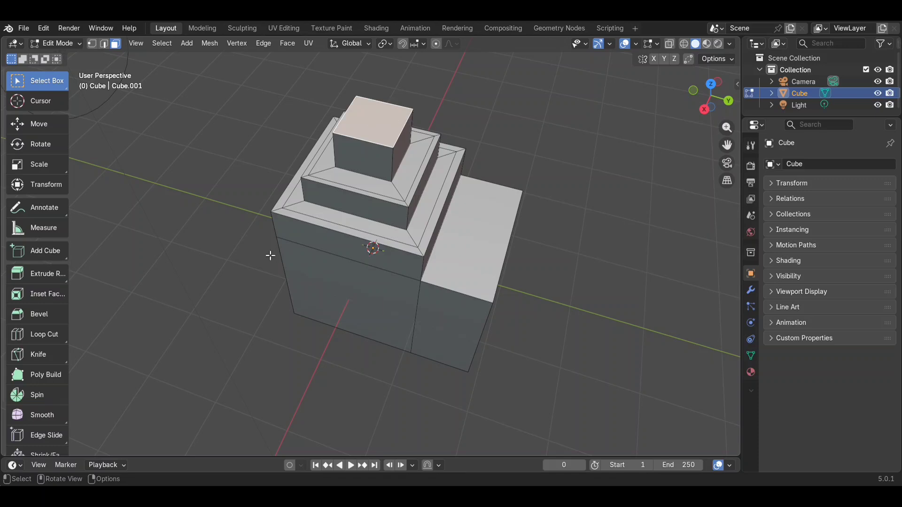
scroll(270, 255, "up", 6)
scroll(270, 255, "down", 3)
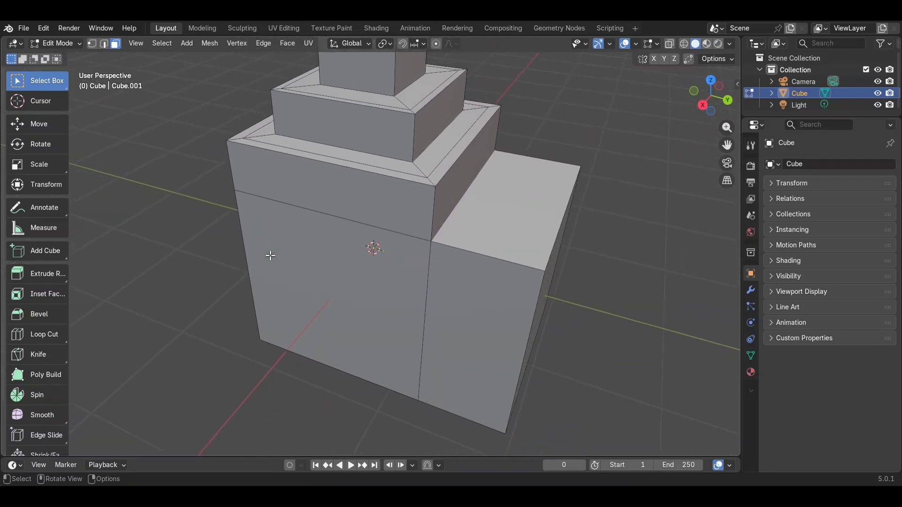
scroll(329, 279, "down", 2)
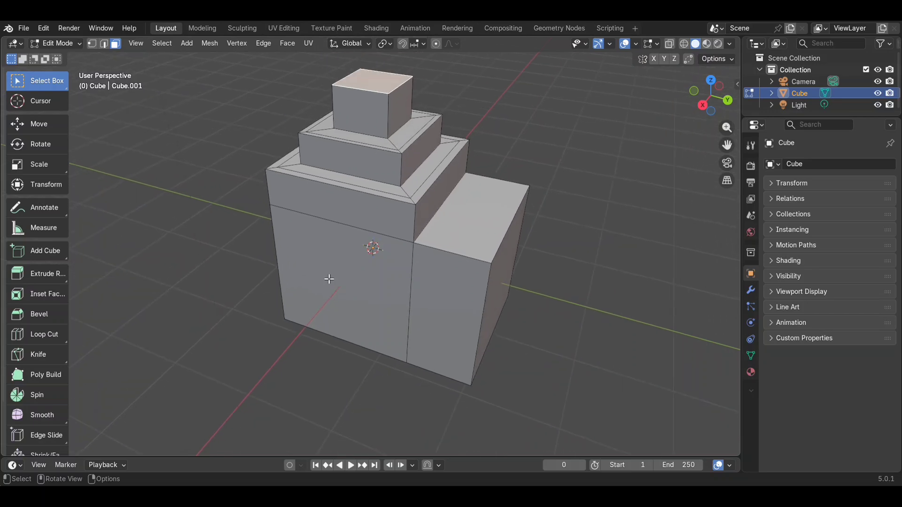
Bevel the edges of the side extension's top face with a width of about 0.211 m.
mouse_move(329, 278)
middle_mouse_down()
mouse_move(360, 277)
mouse_move(329, 279)
middle_mouse_up()
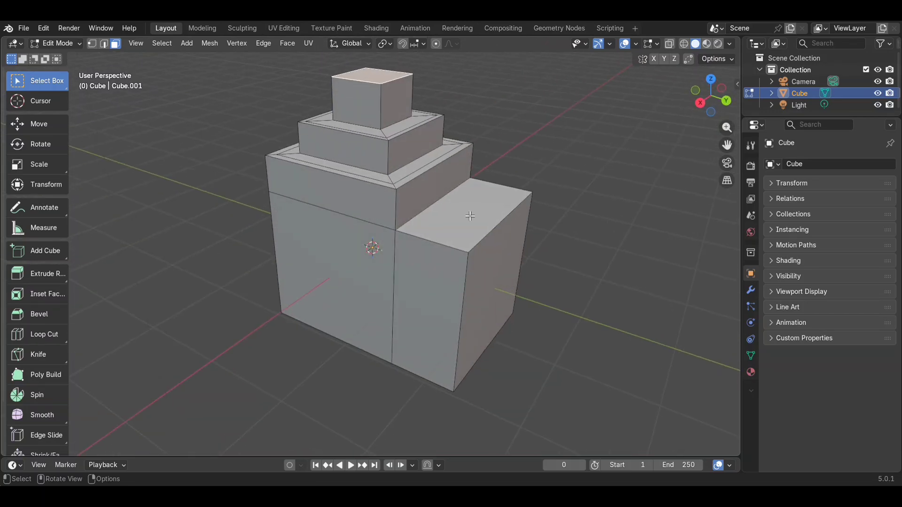
middle_click_drag(470, 216, 470, 222)
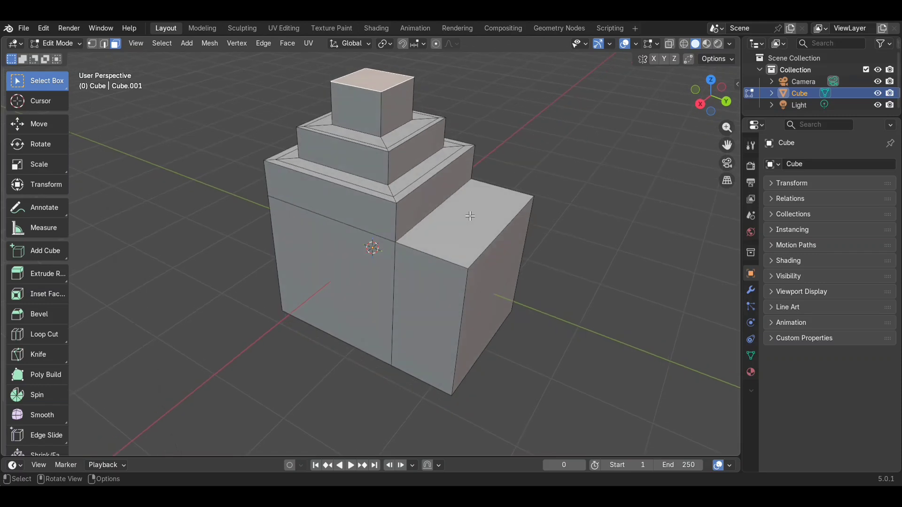
left_click(470, 228)
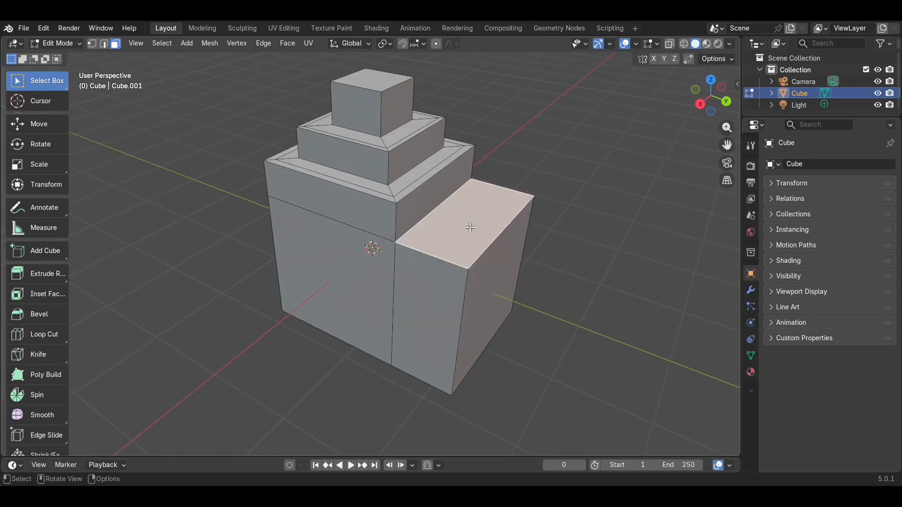
key("ctrl")
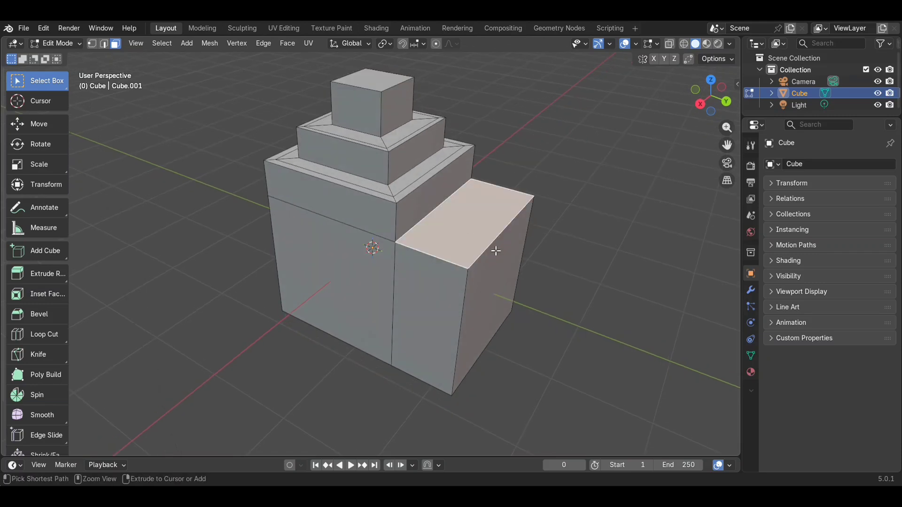
key("ctrl+b")
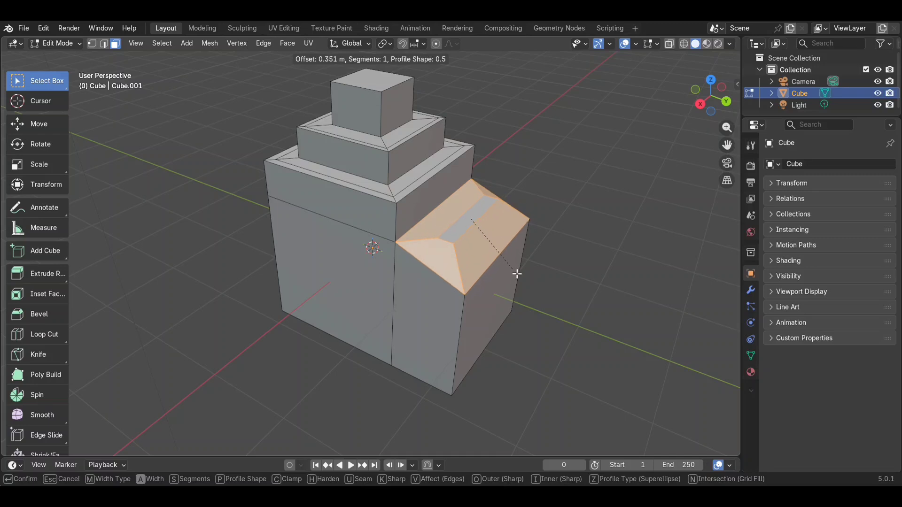
left_click(507, 266)
Raise the bevel's segment count in its operation settings until the beveled edges are smoothly rounded.
middle_click_drag(508, 266, 507, 266)
scroll(507, 266, "up", 3)
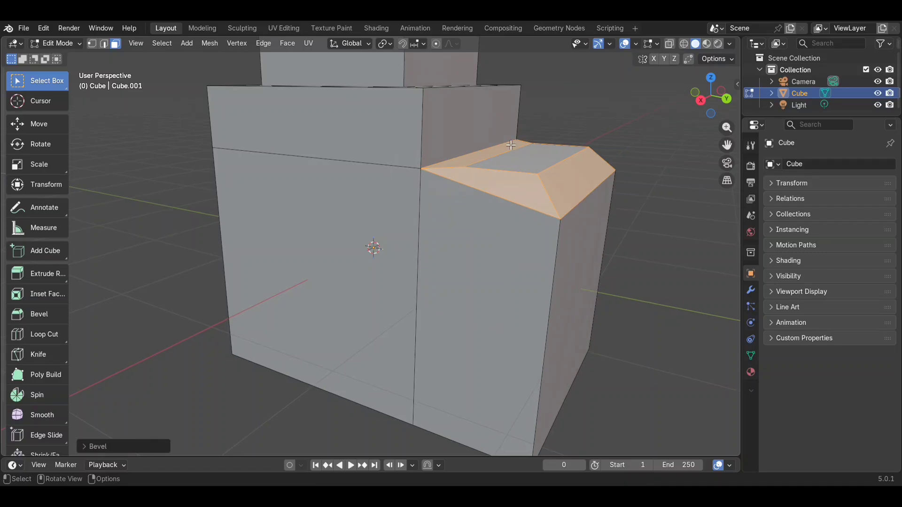
middle_click_drag(538, 193, 539, 186)
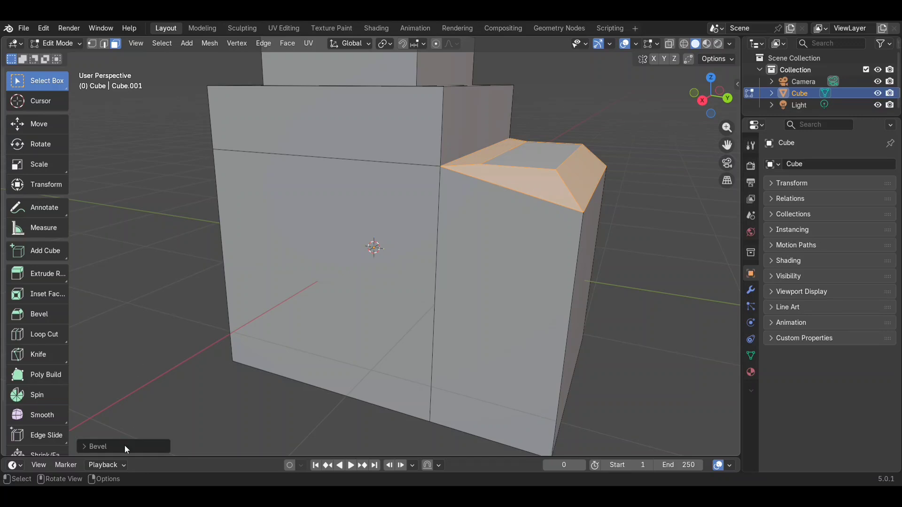
left_click(98, 446)
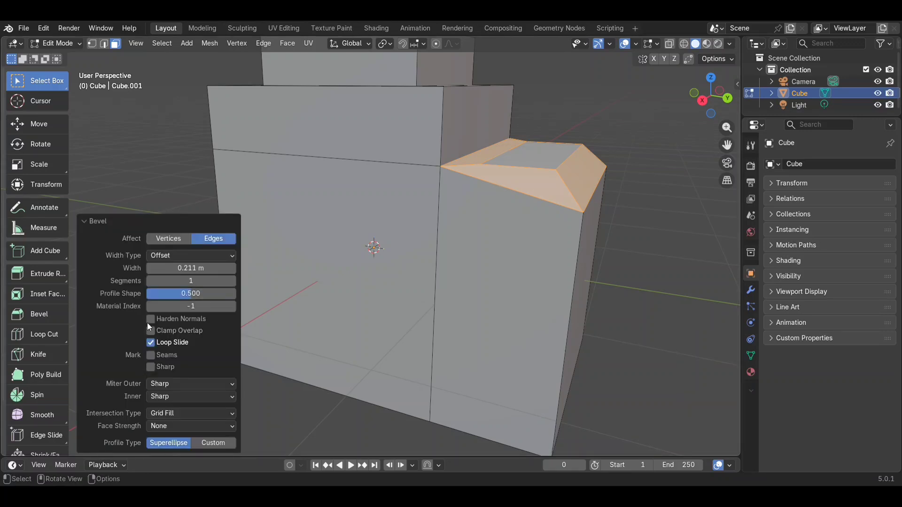
left_click_drag(175, 284, 212, 284)
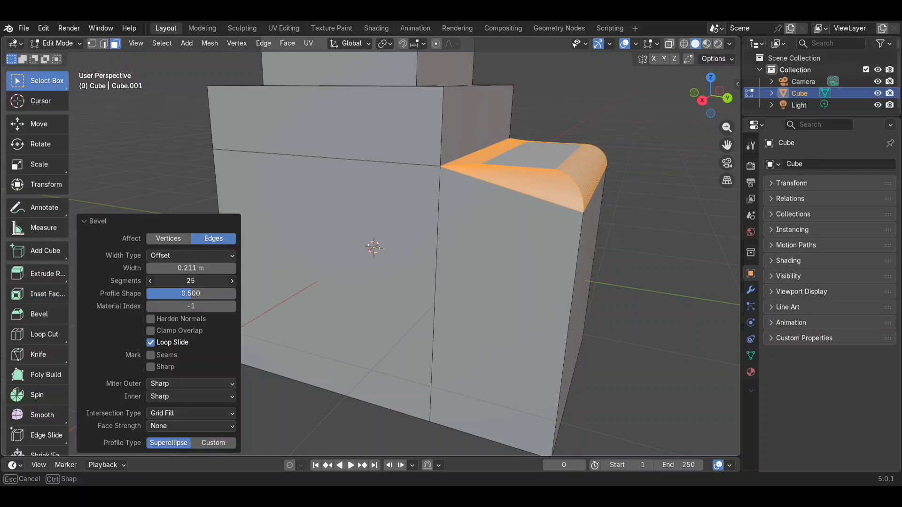
left_click_drag(212, 281, 170, 281)
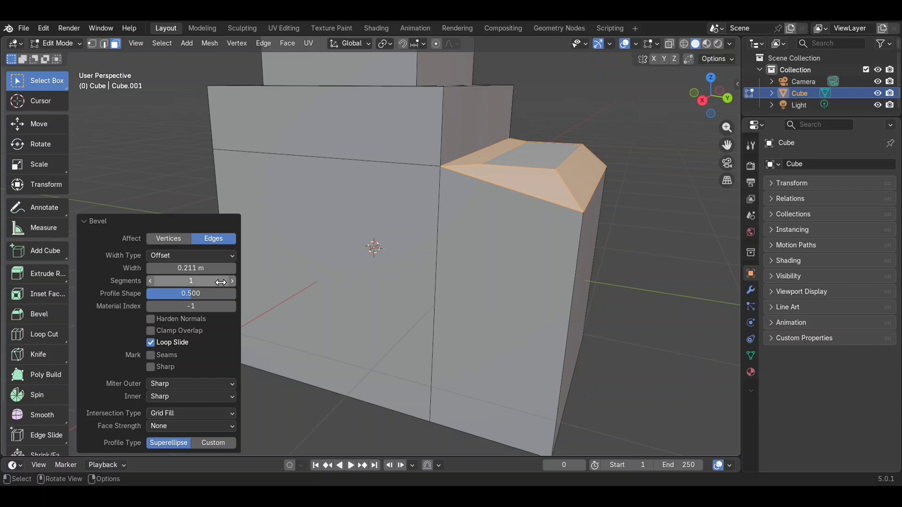
left_click_drag(221, 281, 267, 282)
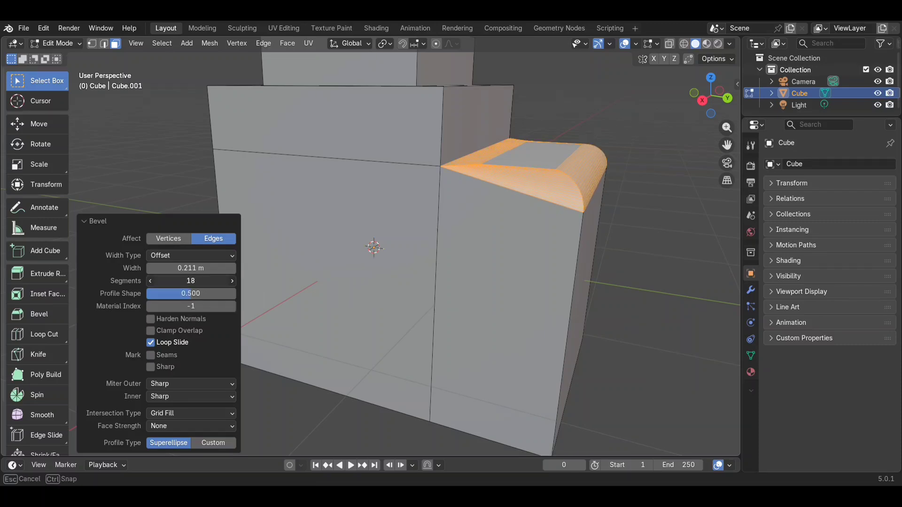
left_click(180, 194)
Examine the rounded bevel from several sides in Object Mode and return to Edit Mode.
key("Tab")
scroll(176, 190, "left", 5)
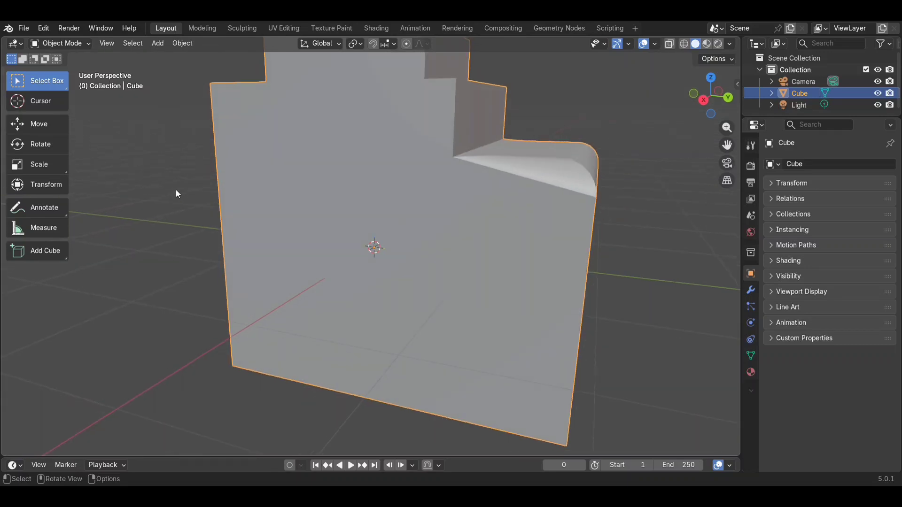
scroll(177, 194, "down", 10)
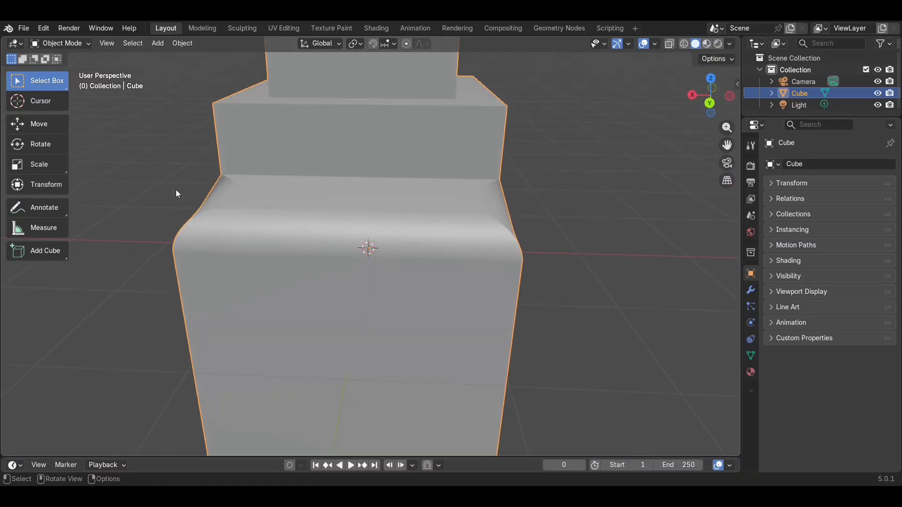
scroll(177, 194, "up", 10)
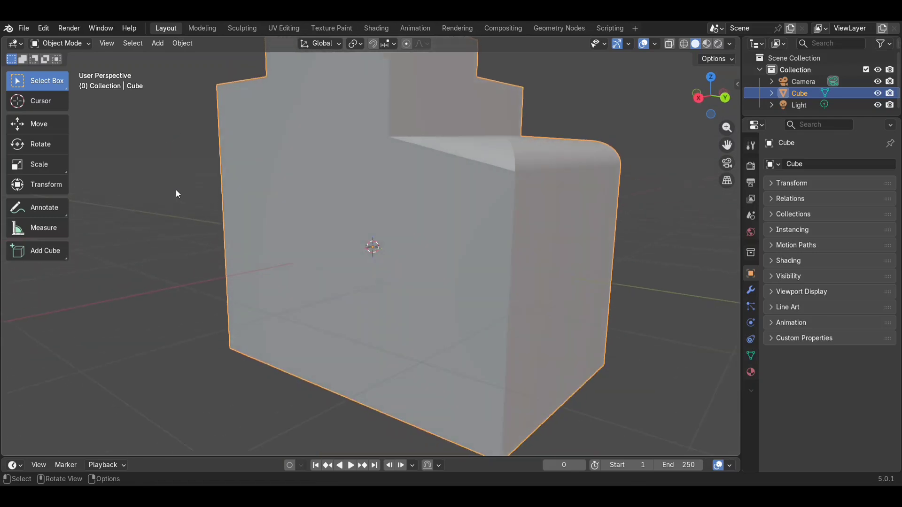
scroll(382, 142, "down", 4)
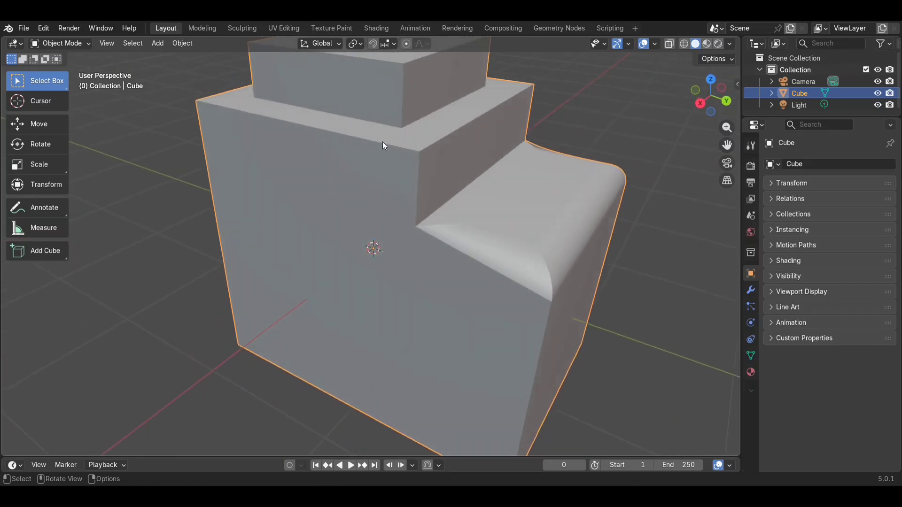
key("Tab")
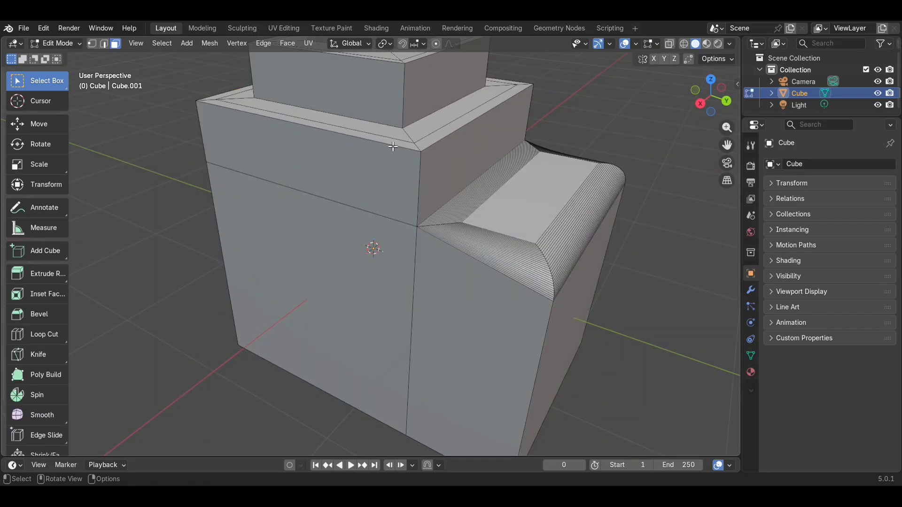
Bevel the inner ledge face above the side extension with the Bevel tool, and return to the Select Box tool.
left_click(442, 121)
left_click(30, 315)
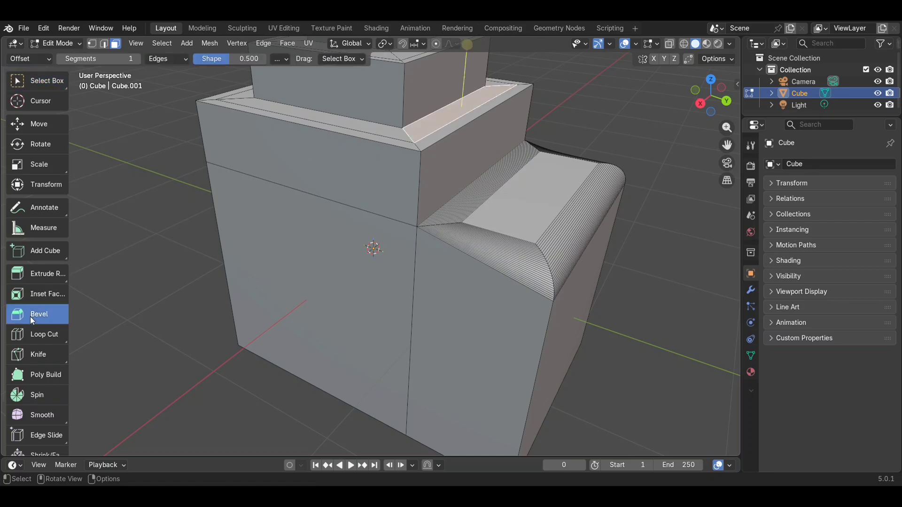
scroll(426, 181, "down", 6)
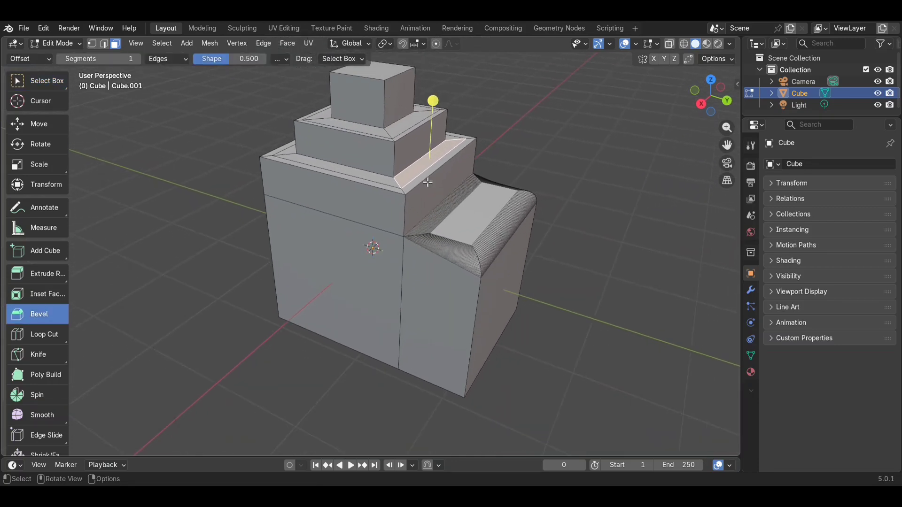
left_click_drag(432, 102, 496, 136)
left_click(496, 136)
key("ctrl+z")
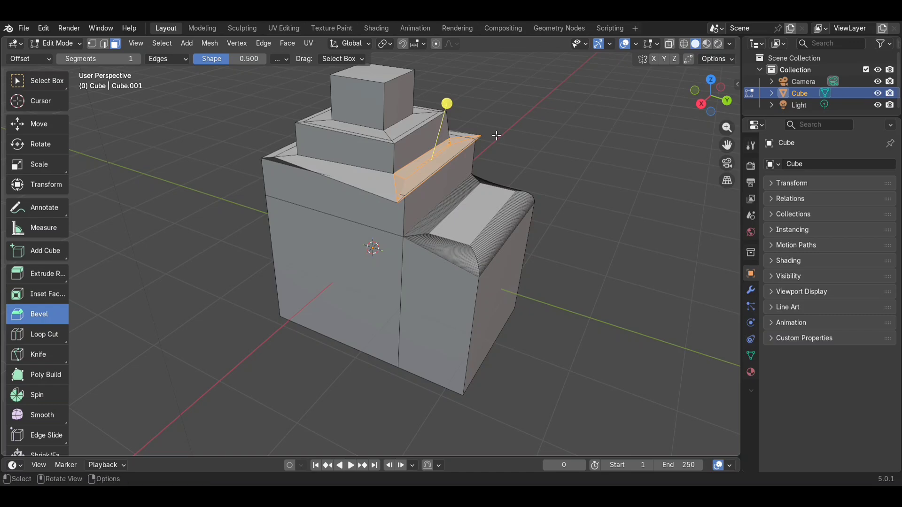
left_click(23, 83)
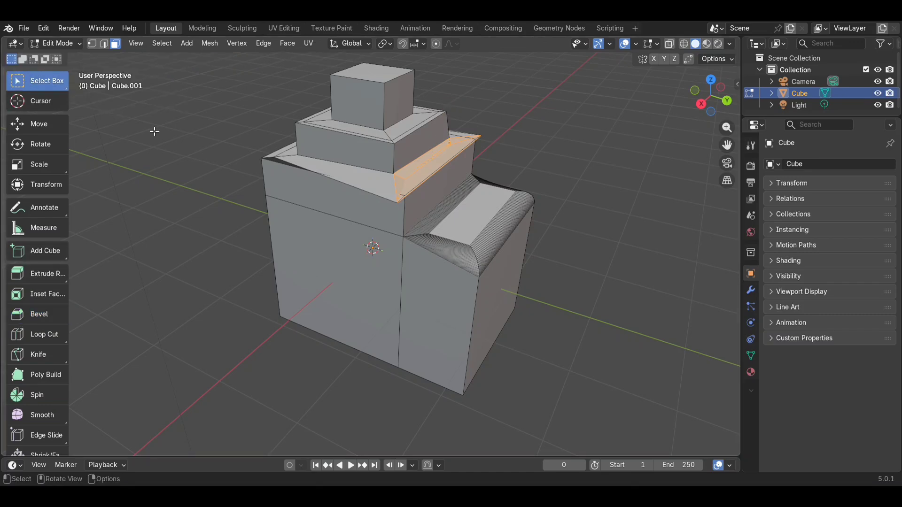
Undo the bevel on the inner ledge face and switch to edge selection mode.
key("ctrl+z")
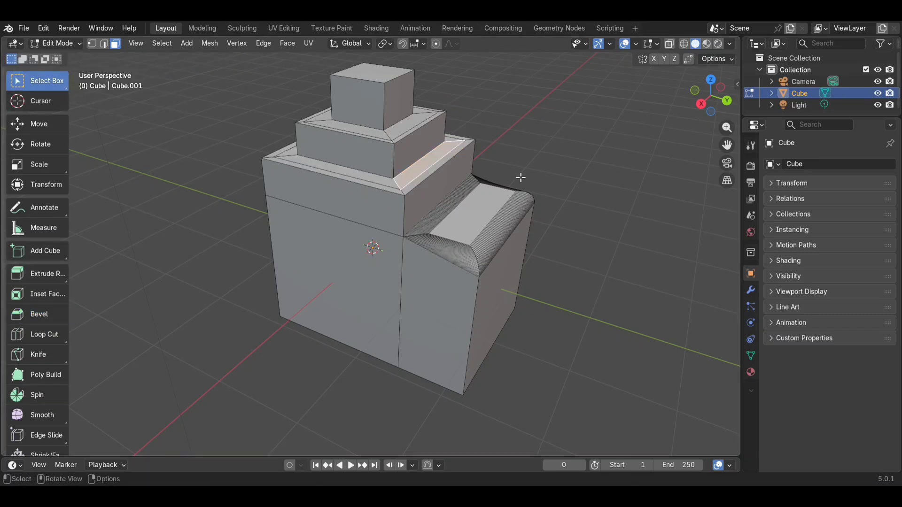
middle_click_drag(521, 177, 521, 178)
scroll(521, 177, "down", 5)
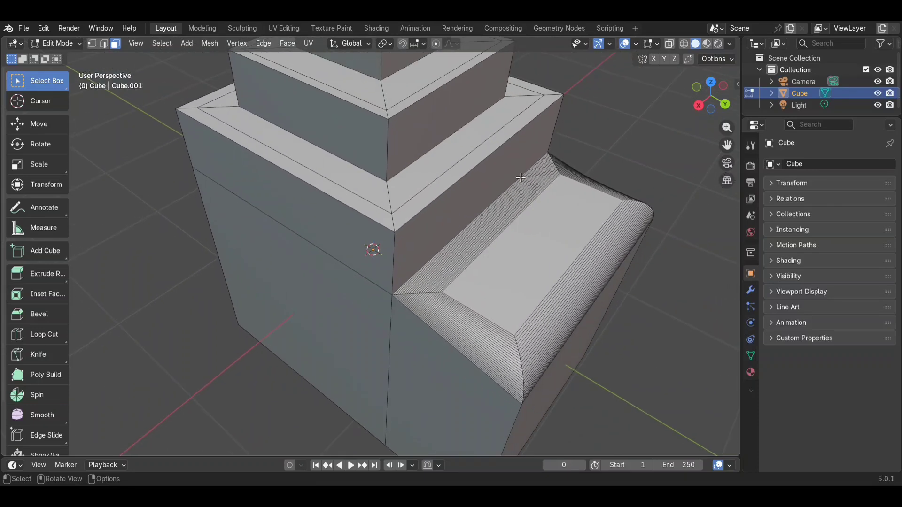
left_click(105, 44)
middle_click_drag(441, 203, 441, 204)
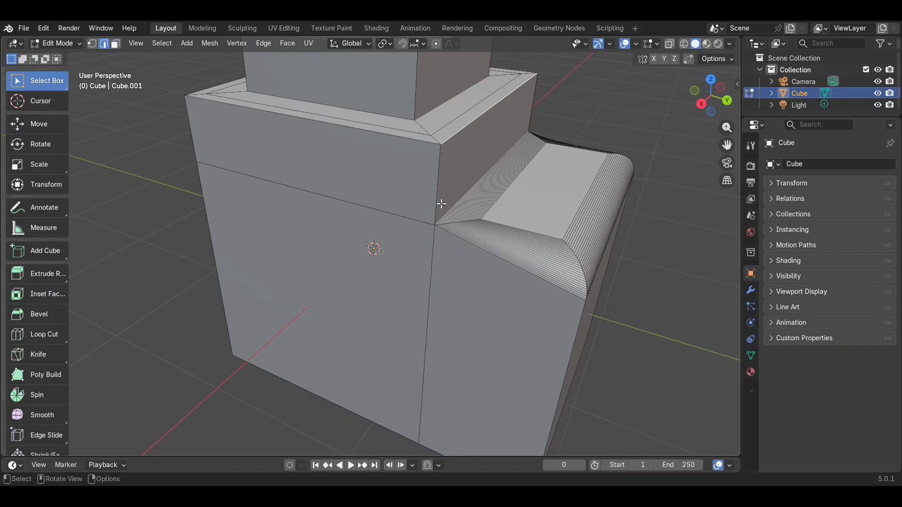
Bevel the ledge's outer edge above the side extension with a width of 0.075 m and 17 segments.
key("ctrl+b")
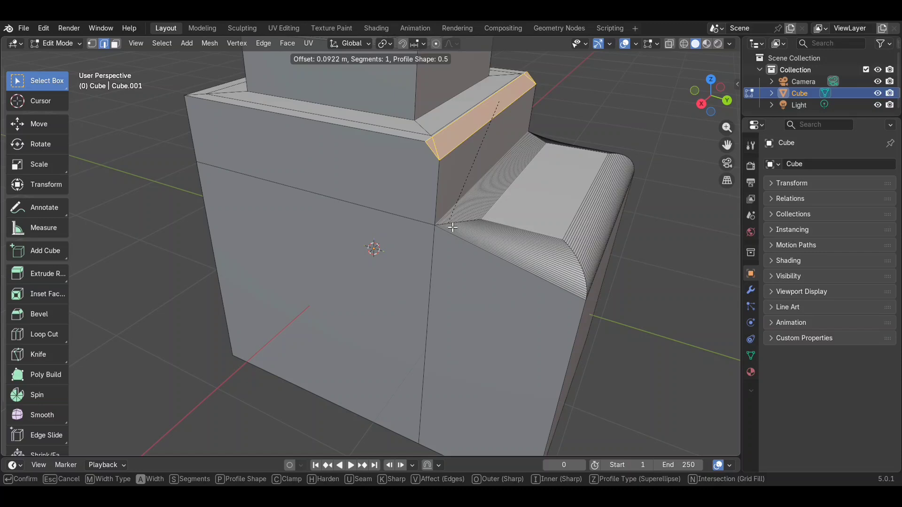
right_click(452, 228)
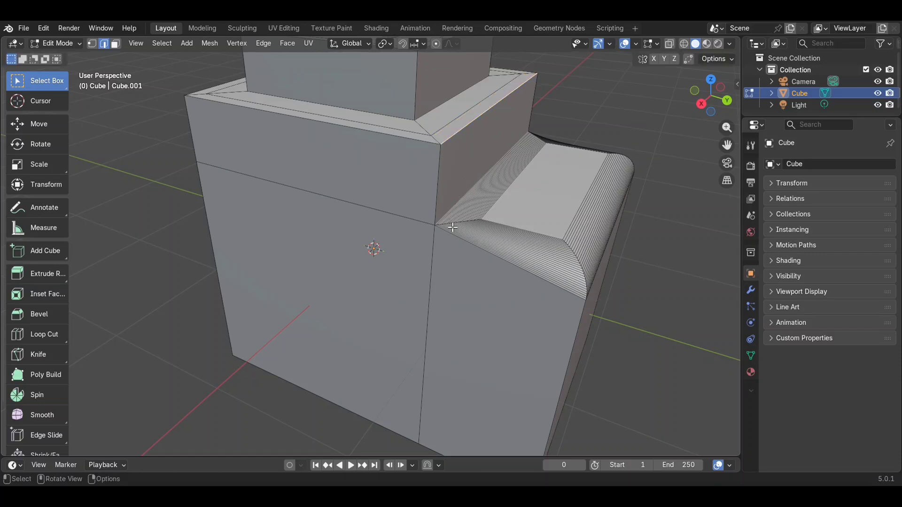
left_click(474, 125)
key("ctrl+b")
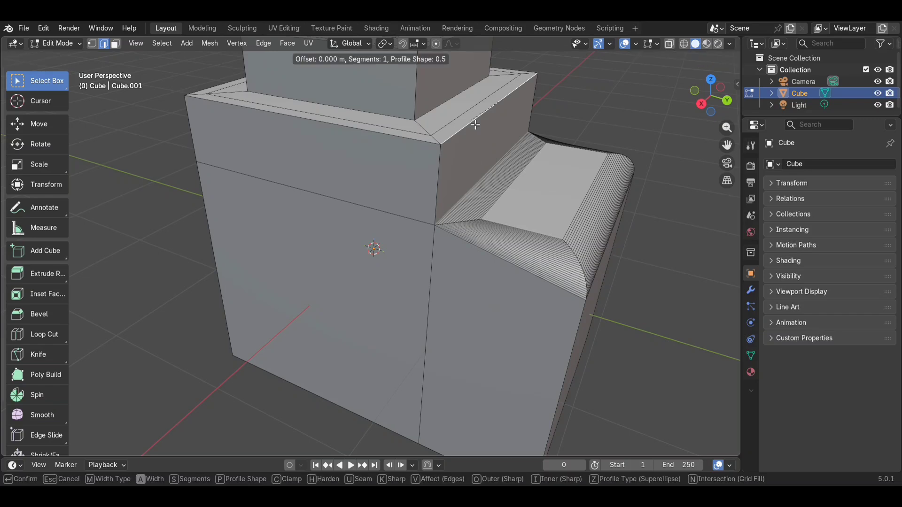
left_click(490, 150)
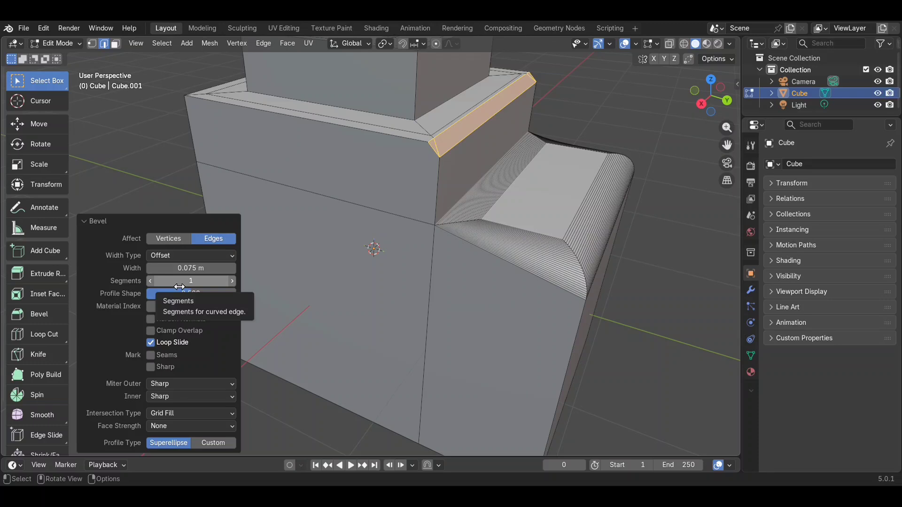
left_click_drag(167, 287, 230, 286)
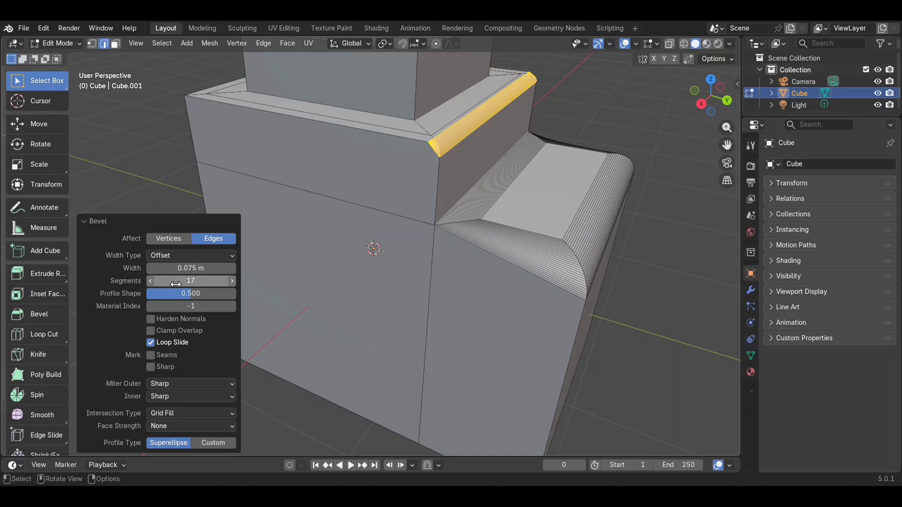
left_click(115, 206)
Examine the rounded ledge edge and its corner from several angles, checking the model in Object Mode before returning to Edit Mode.
middle_click_drag(115, 206, 136, 192)
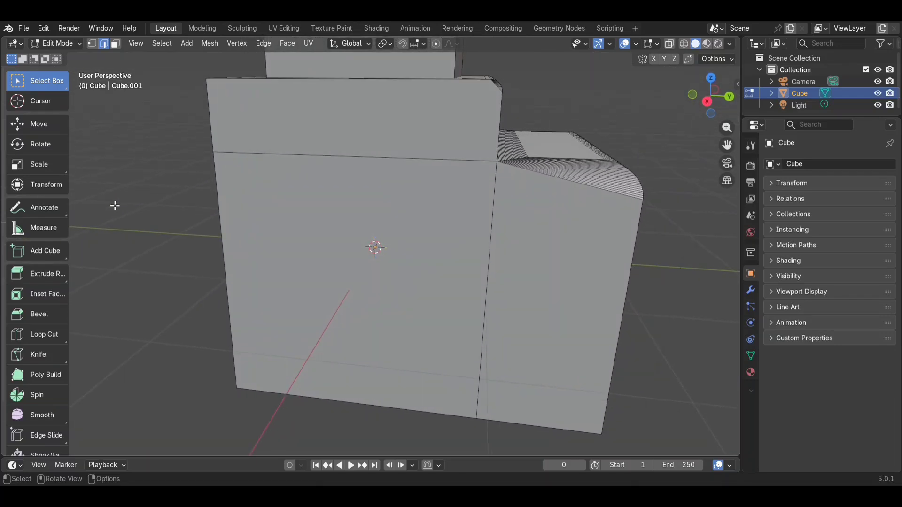
scroll(430, 117, "up", 5)
scroll(430, 117, "down", 8)
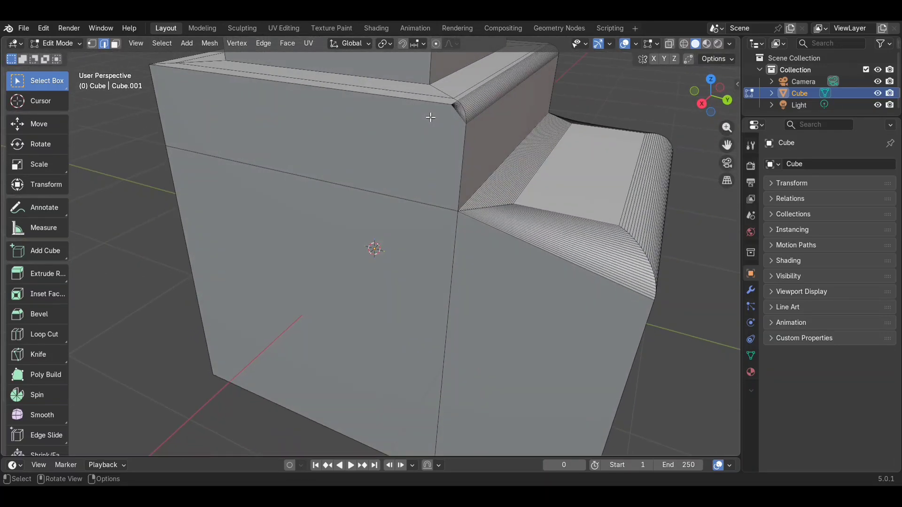
middle_click_drag(430, 117, 429, 120)
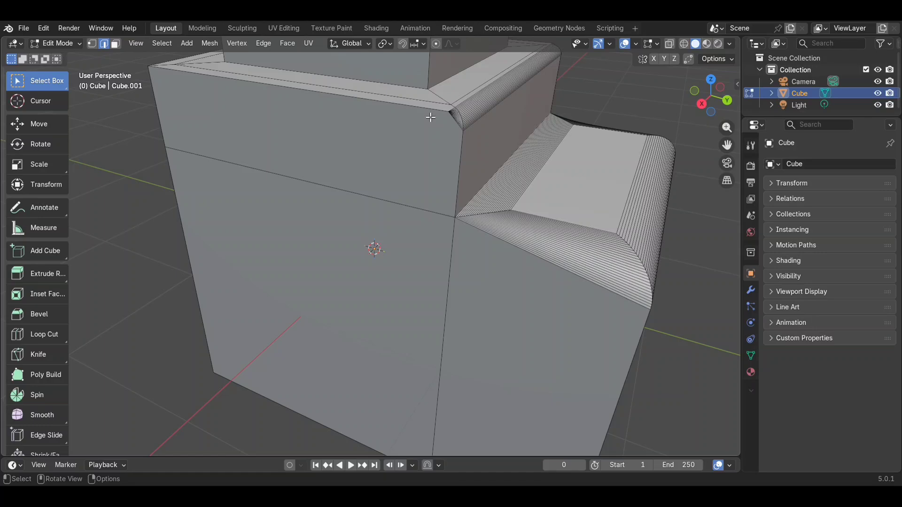
middle_click_drag(632, 88, 600, 155, "shift")
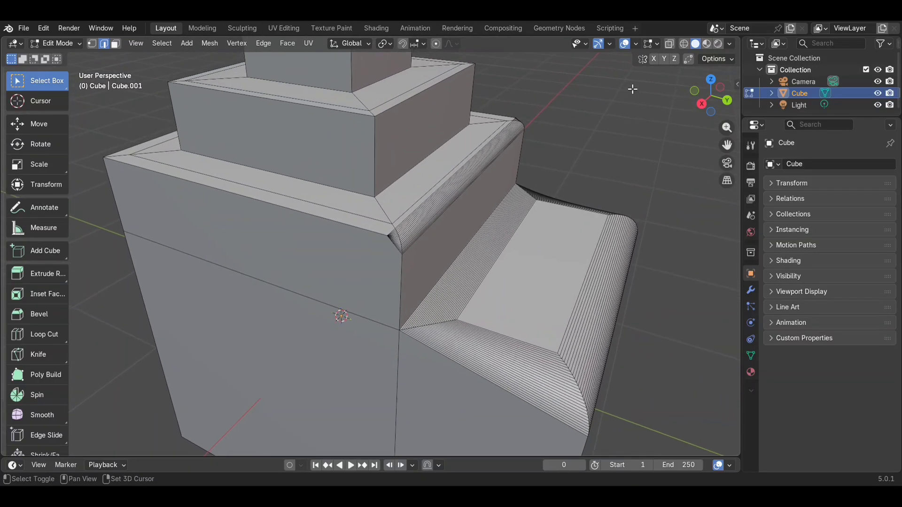
scroll(632, 89, "up", 6)
scroll(632, 89, "down", 3)
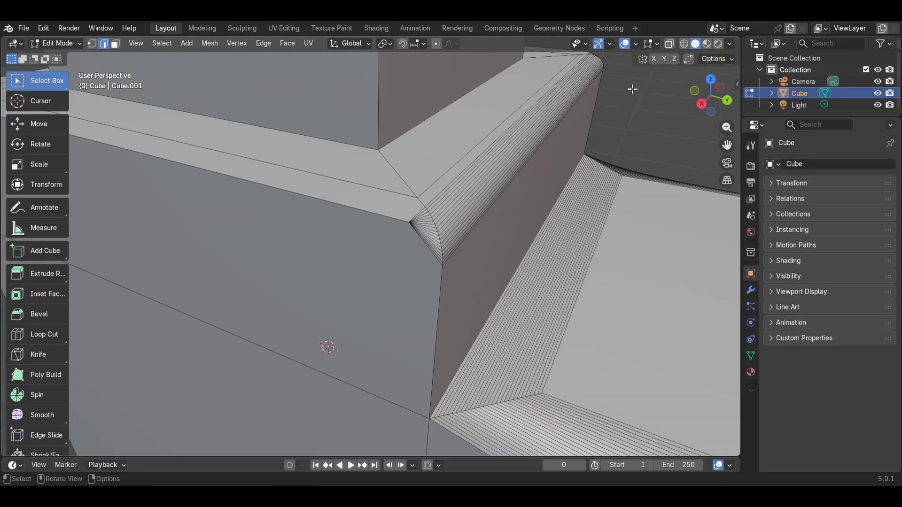
mouse_move(632, 89)
middle_mouse_down()
mouse_move(637, 78)
mouse_move(642, 87)
middle_mouse_up()
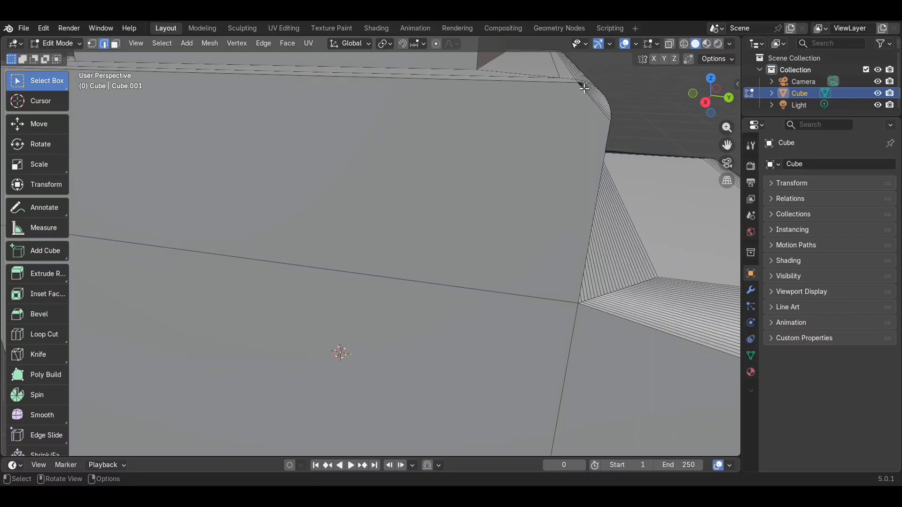
scroll(596, 92, "down", 6)
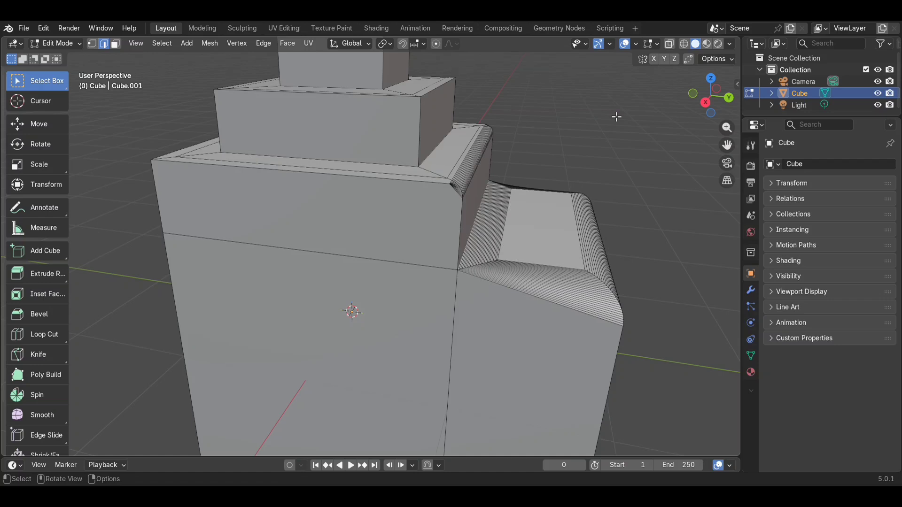
key("Tab")
mouse_move(612, 113)
middle_mouse_down()
mouse_move(611, 98)
mouse_move(613, 117)
middle_mouse_up()
scroll(612, 117, "down", 5)
key("Tab")
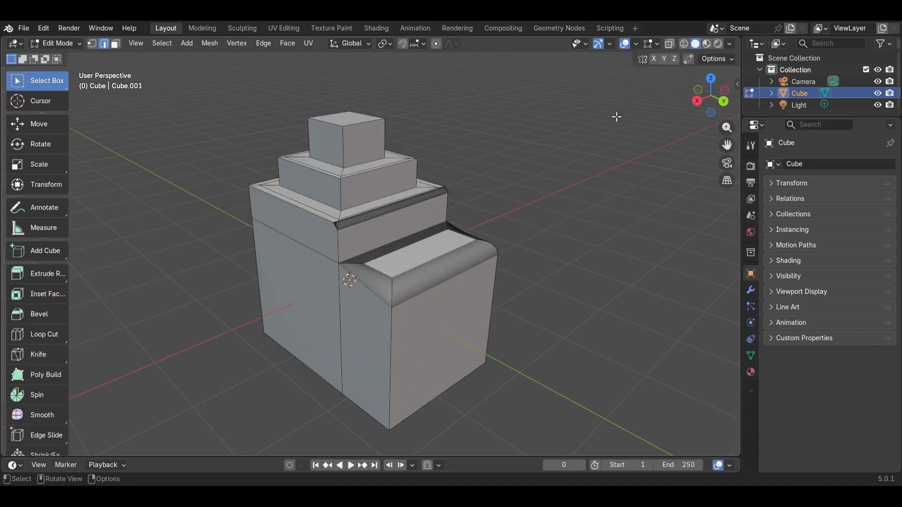
middle_click_drag(141, 384, 141, 384)
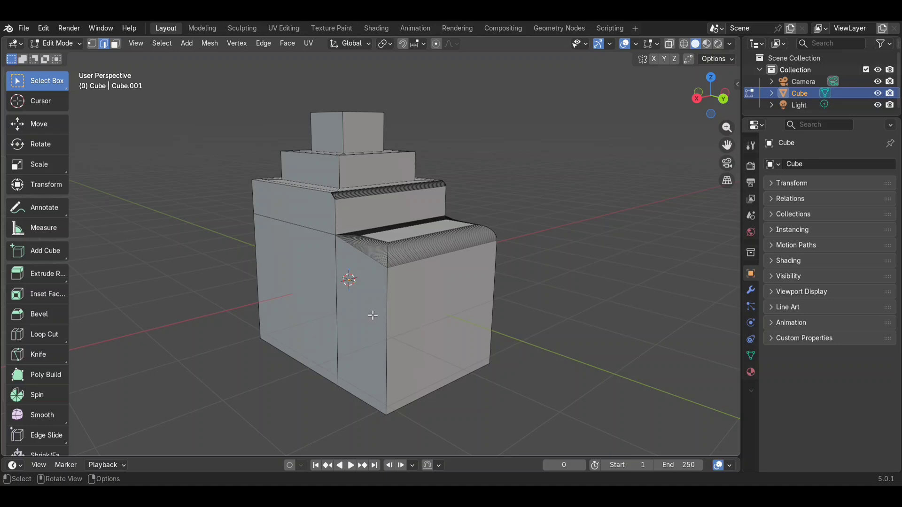
Box-select the model's visible faces in face selection mode and extend the selection to the whole mesh.
left_click(392, 306)
left_click(116, 44)
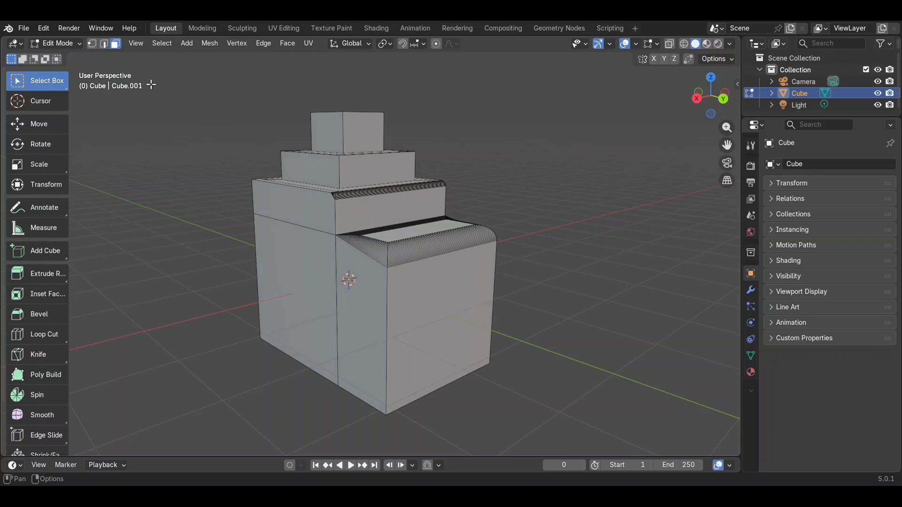
left_click_drag(201, 94, 529, 389)
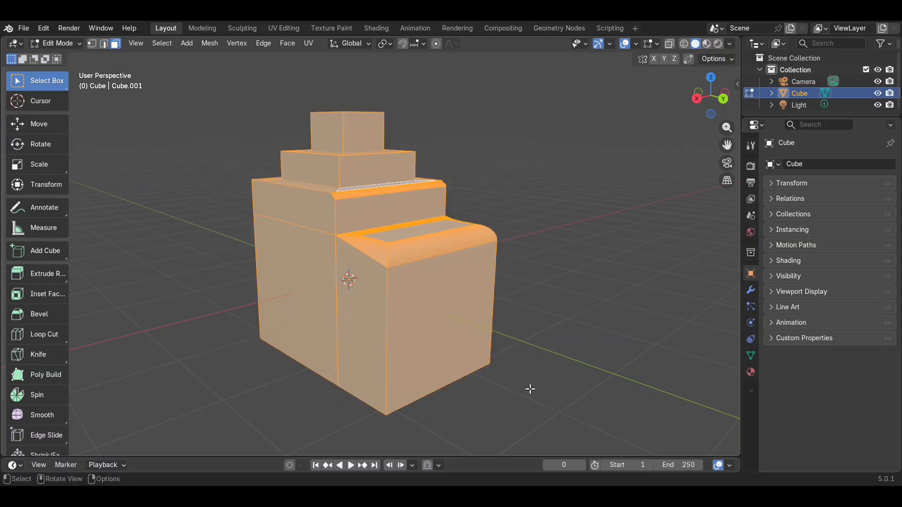
left_click(606, 278)
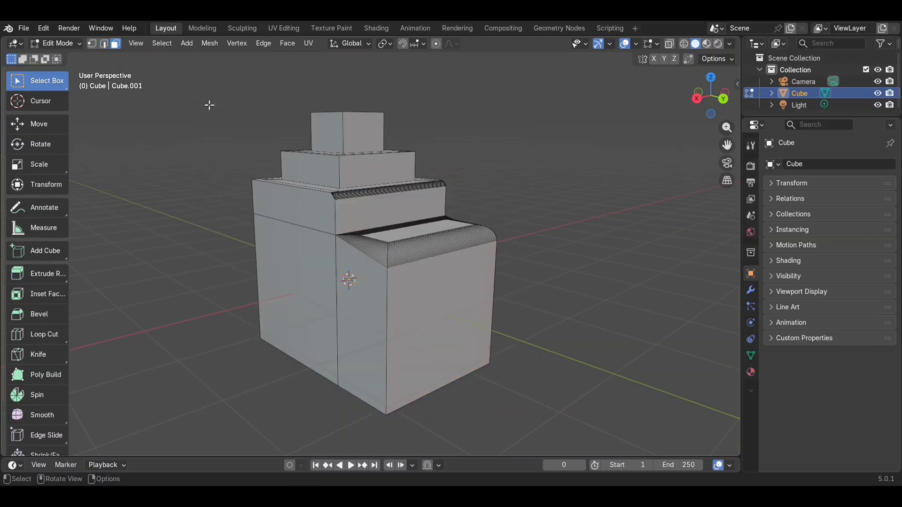
left_click_drag(183, 94, 527, 422)
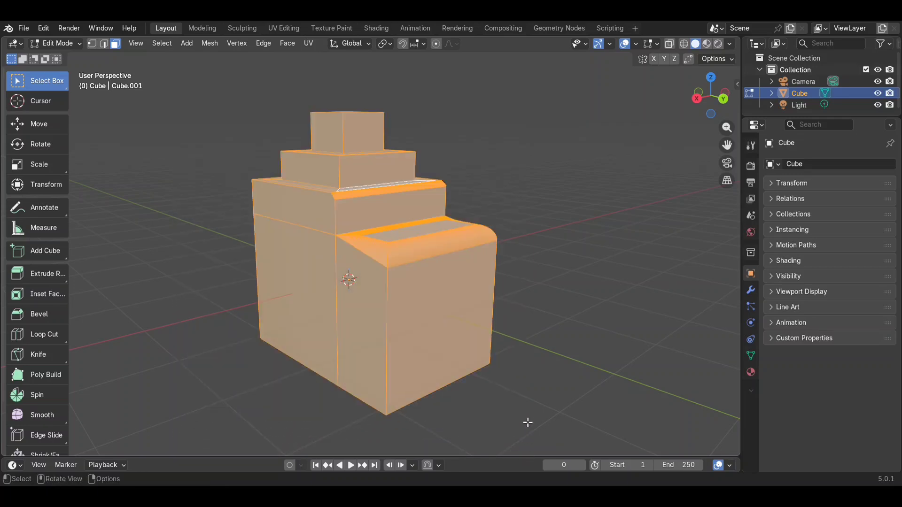
middle_click_drag(528, 423, 528, 423)
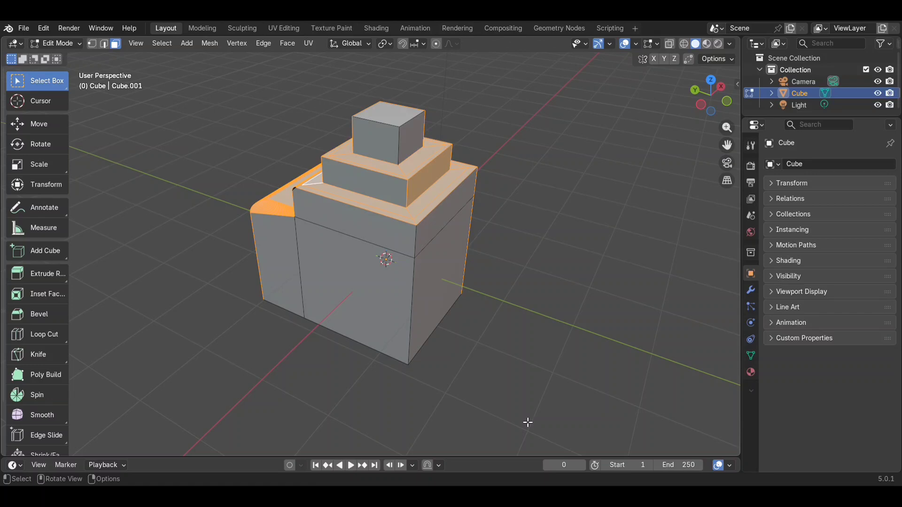
key("a")
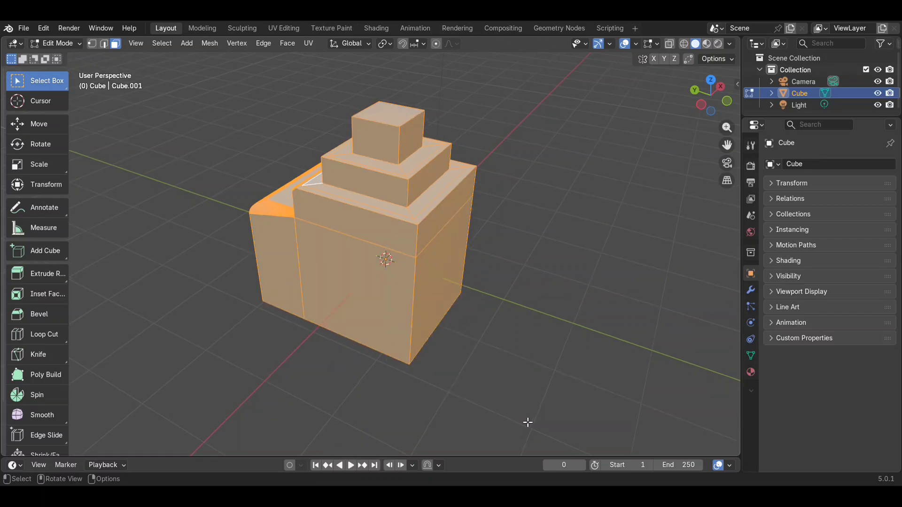
middle_click_drag(528, 423, 531, 356)
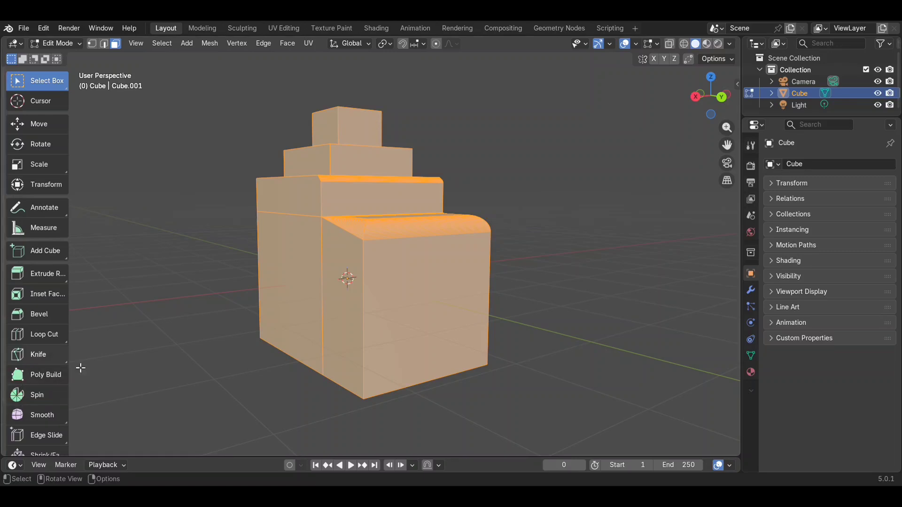
Add horizontal loop cuts around the lower body with 20 cuts, smoothness 1.220 and slide factor -0.021.
key("ctrl+r")
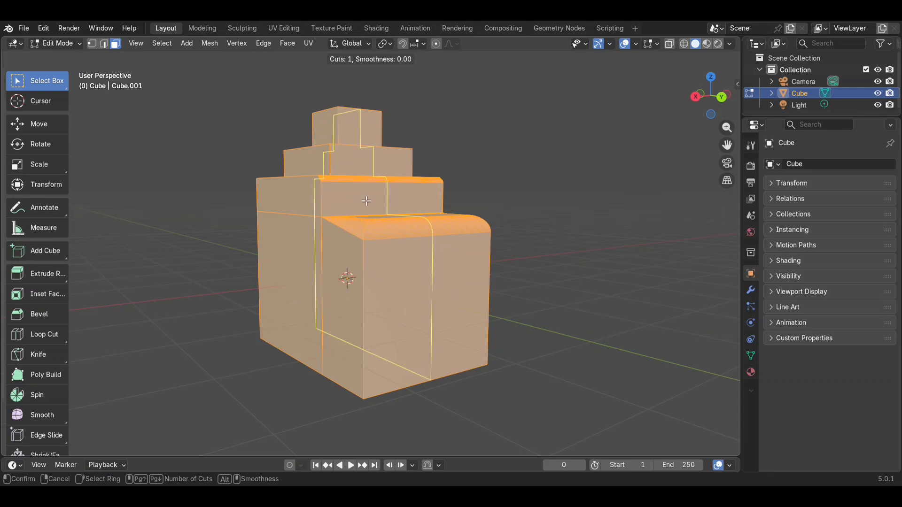
left_click(368, 324)
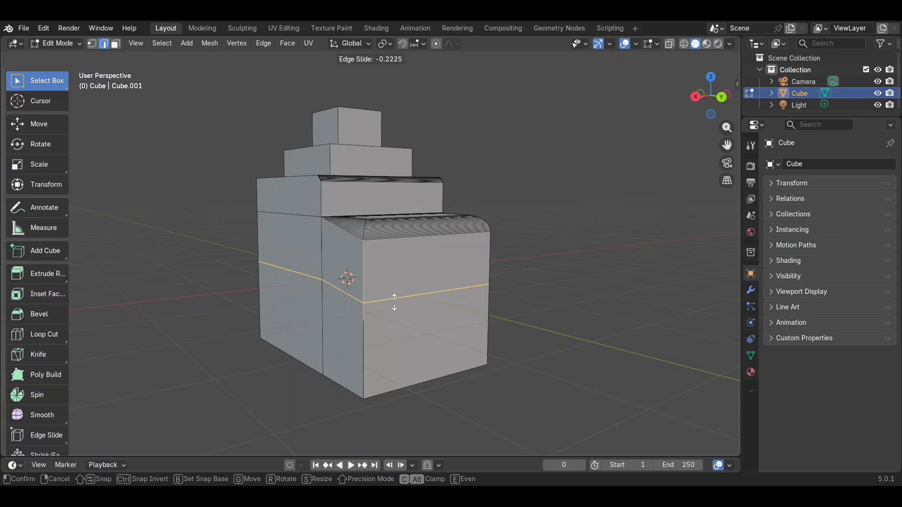
left_click(400, 322)
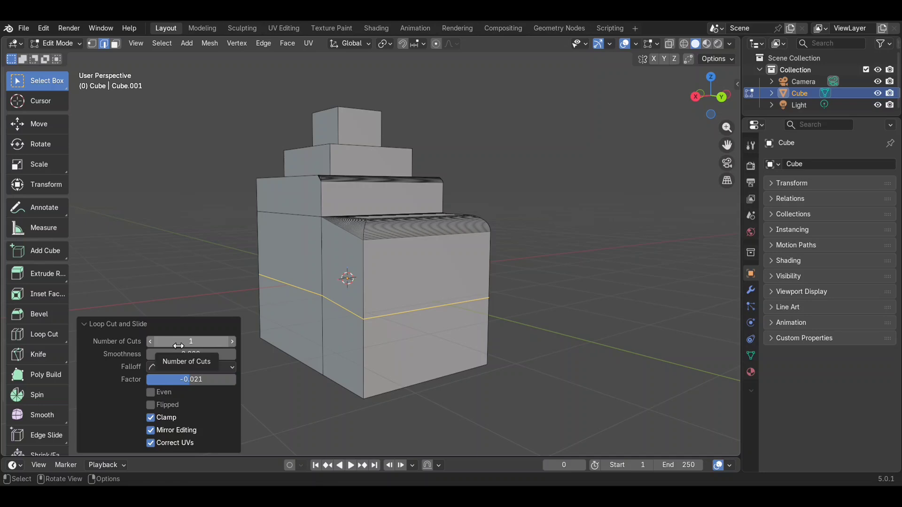
left_click_drag(195, 345, 242, 345)
left_click_drag(190, 341, 278, 354)
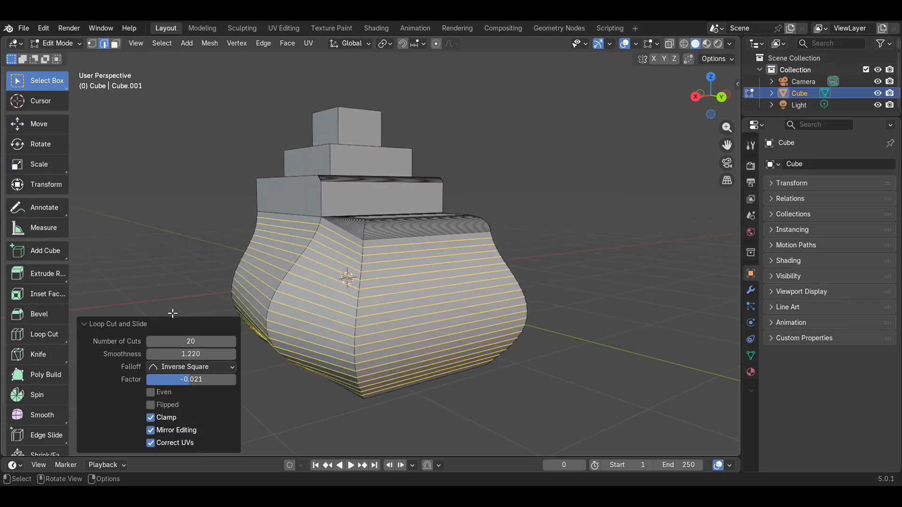
left_click(168, 285)
Return to Object Mode and apply Shade Smooth to the bulging model.
mouse_move(167, 285)
middle_mouse_down()
mouse_move(220, 285)
mouse_move(167, 285)
mouse_move(163, 277)
middle_mouse_up()
key("Tab")
scroll(164, 277, "up", 5)
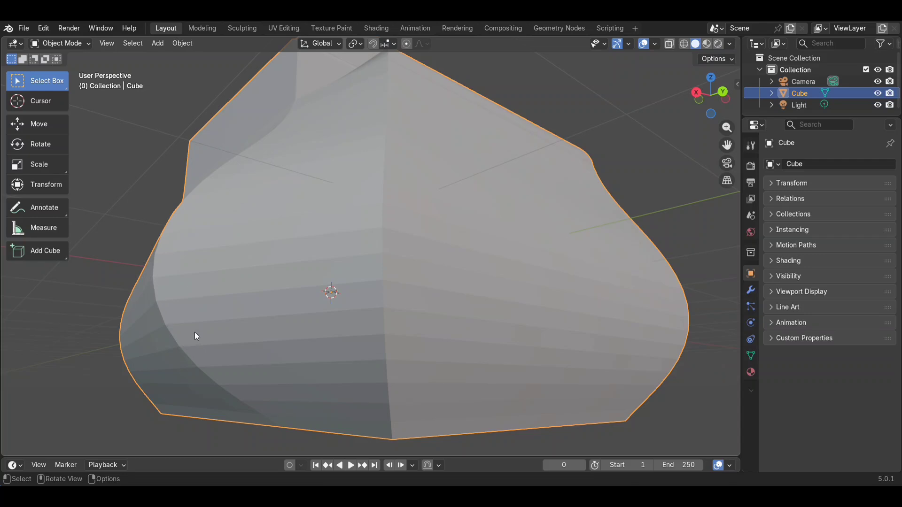
middle_click_drag(195, 332, 195, 332)
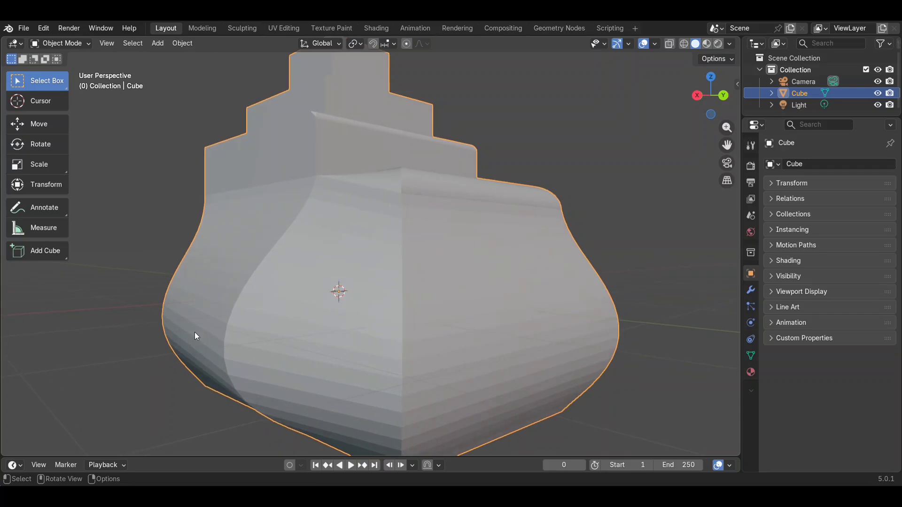
right_click(246, 317)
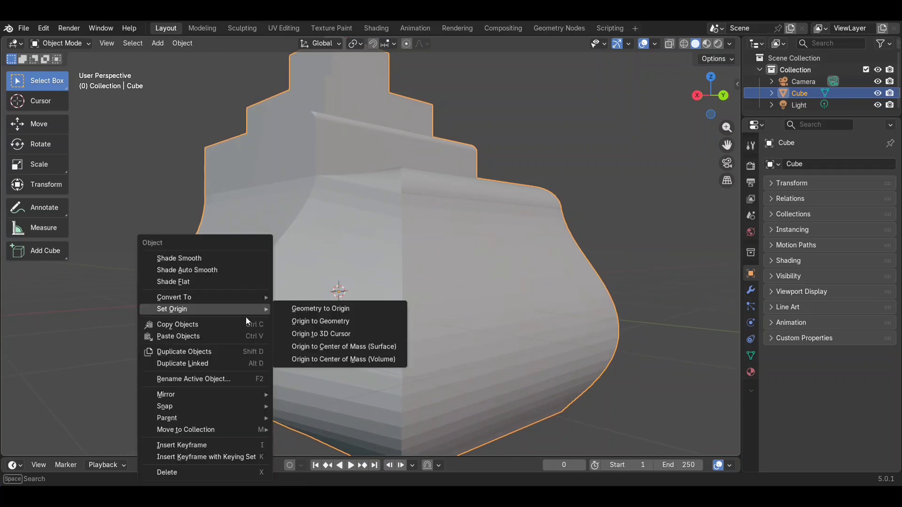
left_click(197, 259)
left_click(118, 273)
middle_click_drag(118, 272, 117, 271)
left_click(270, 291)
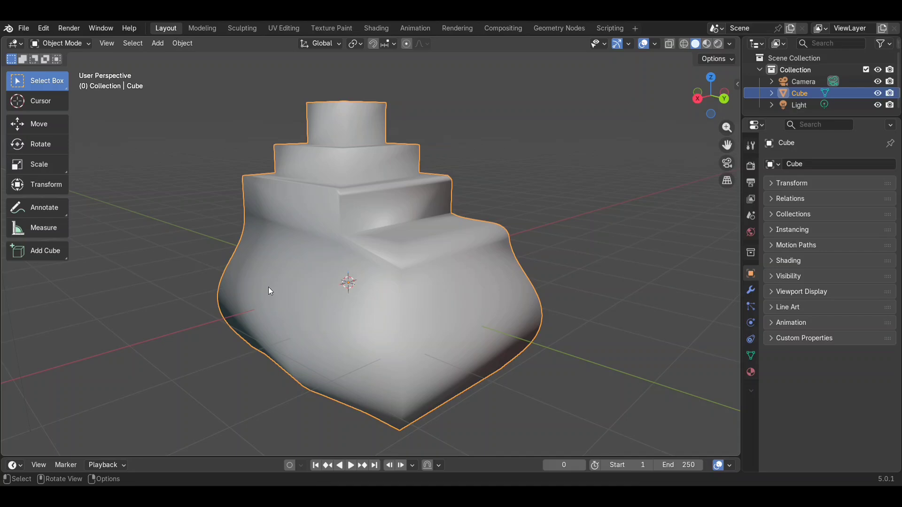
left_click(750, 372)
left_click(751, 339)
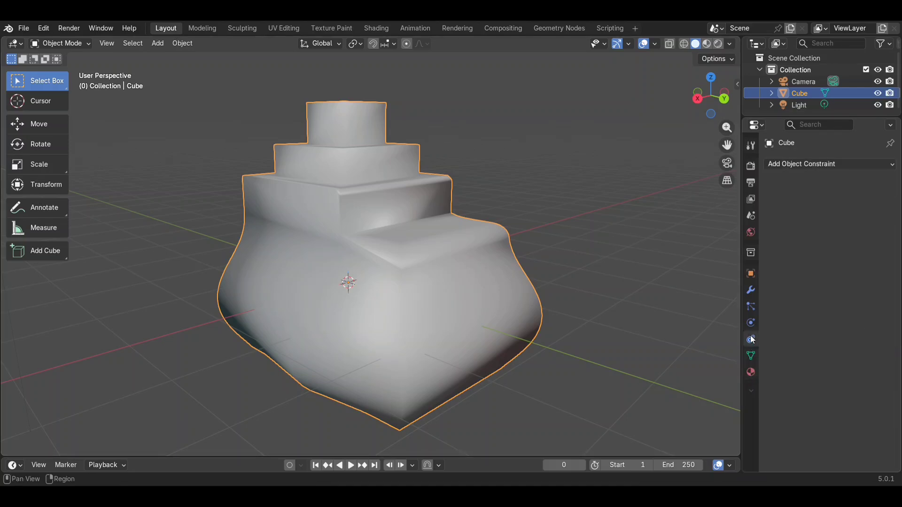
left_click(750, 308)
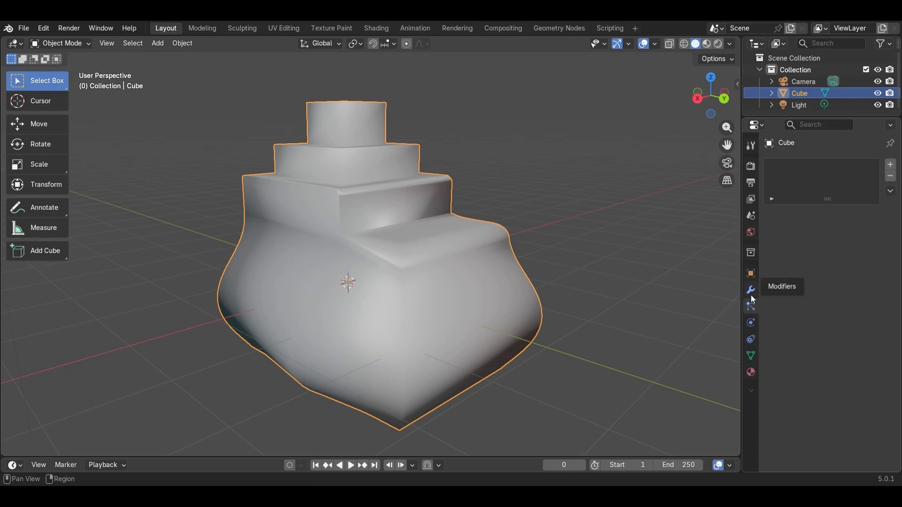
left_click(683, 267)
Undo the Shade Smooth operation to restore flat shading on the bulging model.
right_click(426, 299)
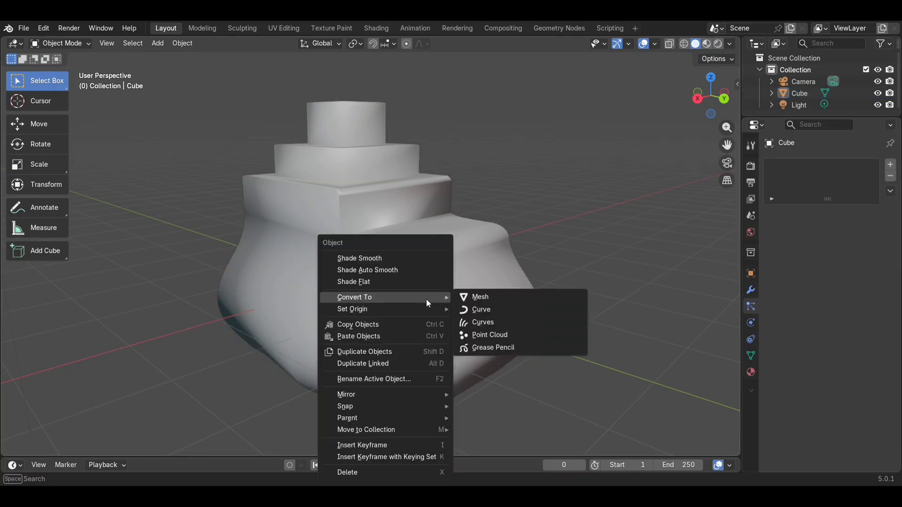
left_click(536, 296)
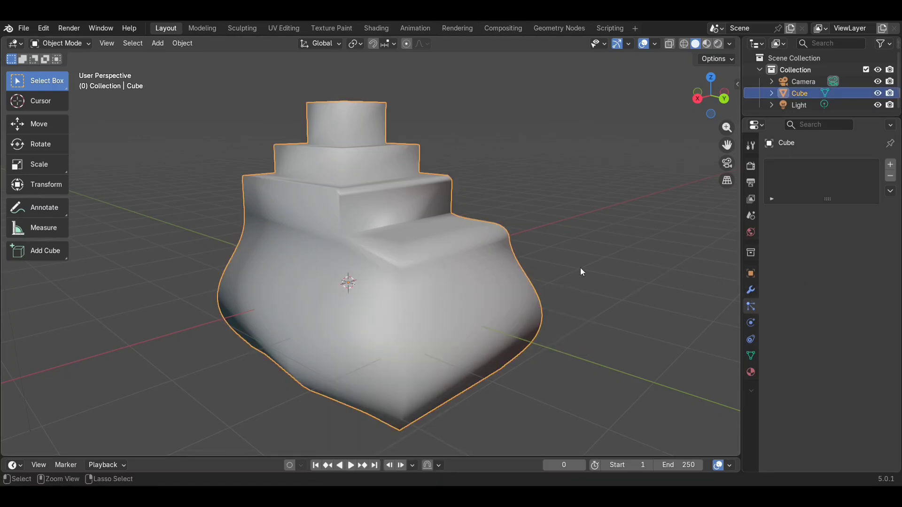
key("ctrl+z")
key("ctrl+z")
key("ctrl+z")
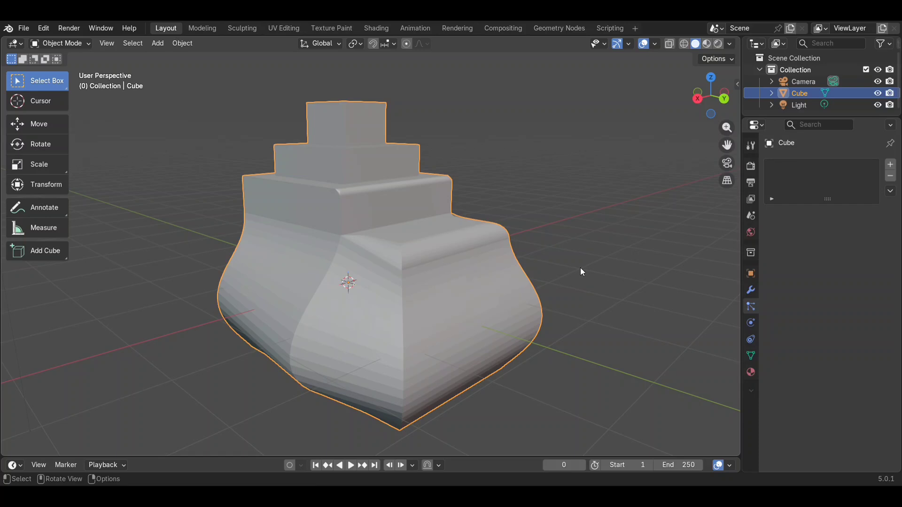
Apply Shade Auto Smooth to the model with a 30° angle and deselect it.
right_click(436, 321)
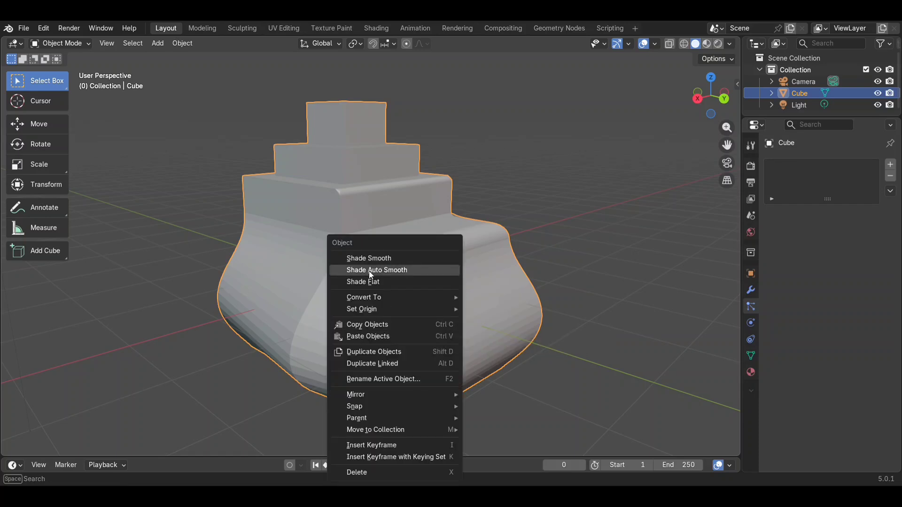
left_click(392, 271)
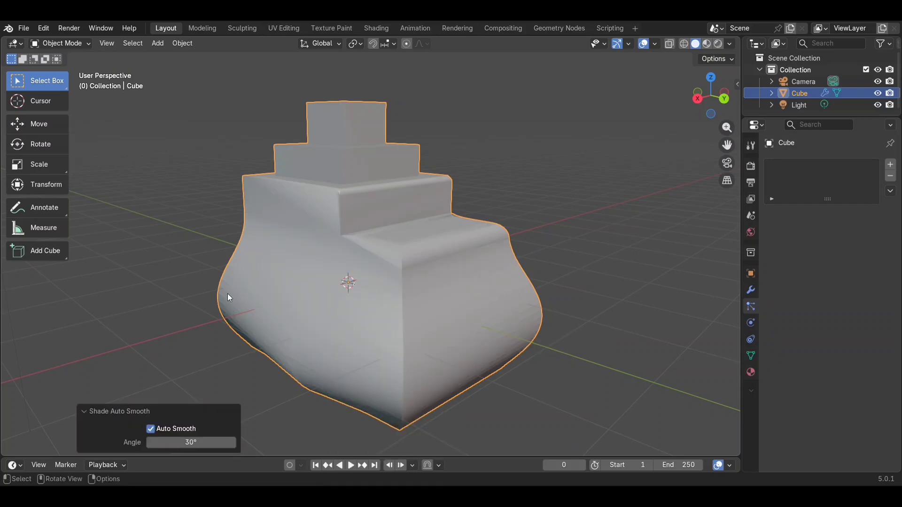
left_click(165, 302)
Examine the auto-smoothed tiers and rounded ledge from several angles in Object Mode, and inspect the mesh edges in Edit Mode.
mouse_move(165, 301)
middle_mouse_down()
mouse_move(291, 295)
mouse_move(166, 301)
middle_mouse_up()
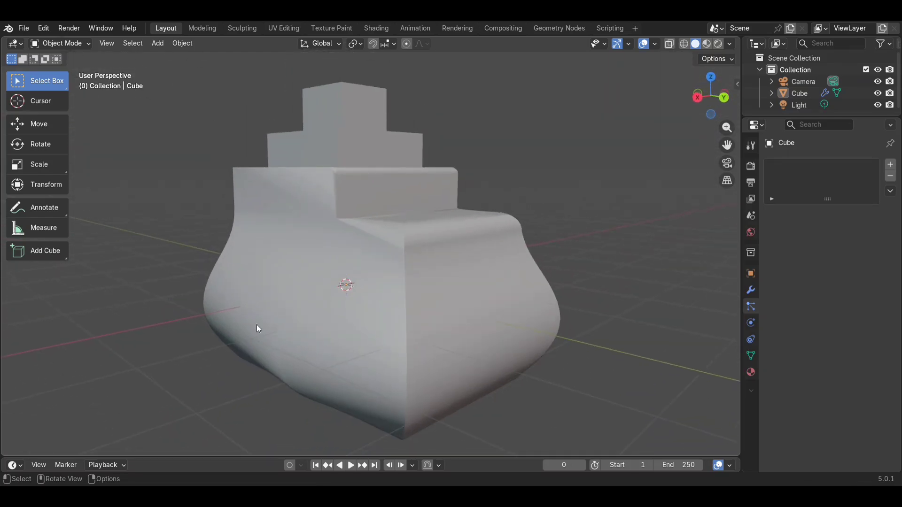
middle_click_drag(298, 300, 321, 335)
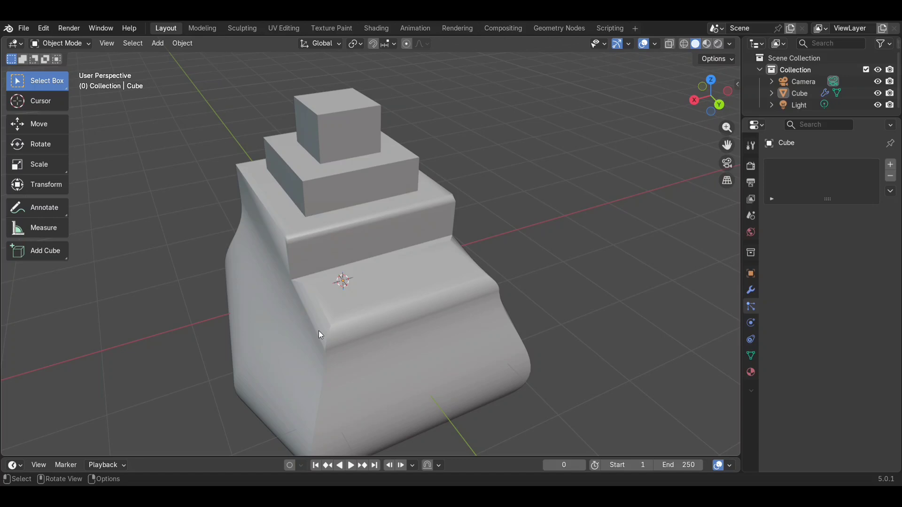
scroll(319, 331, "up", 2)
middle_click_drag(319, 331, 319, 331)
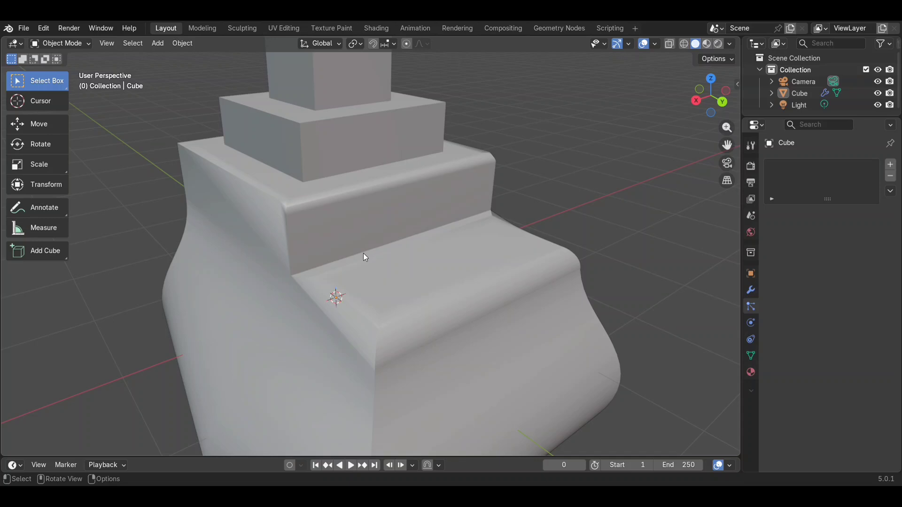
scroll(363, 253, "down", 3)
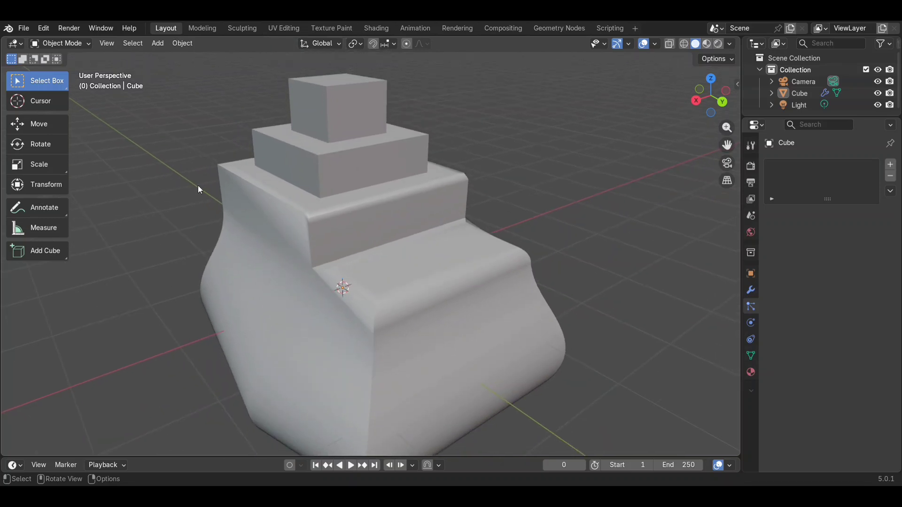
key("Tab")
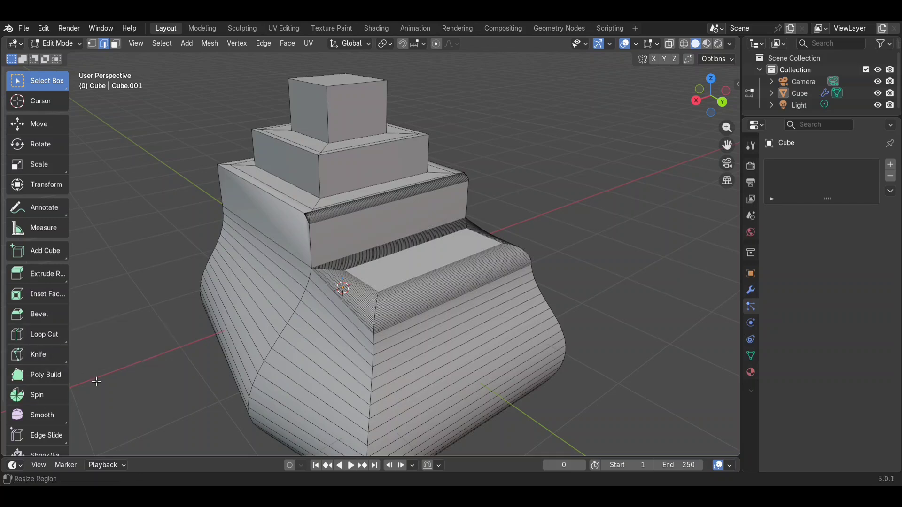
scroll(113, 401, "up", 1)
scroll(113, 401, "down", 1)
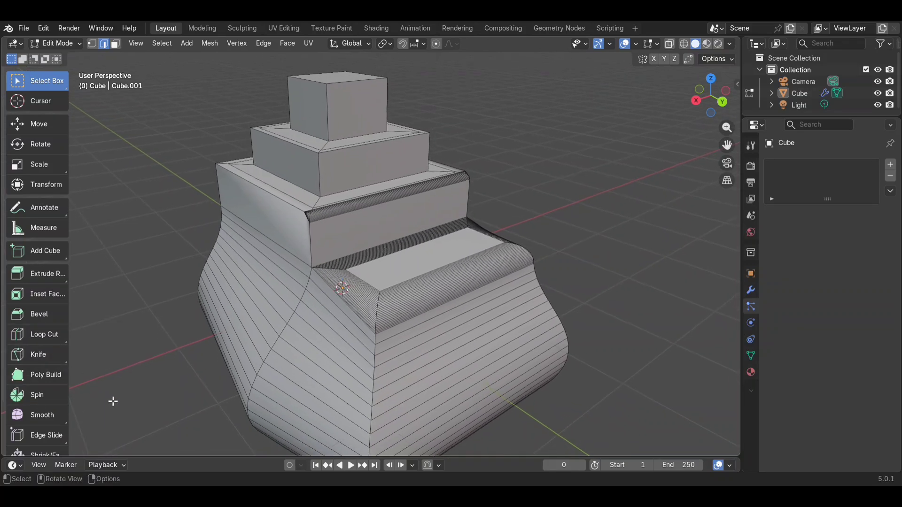
scroll(112, 401, "up", 1)
scroll(112, 401, "down", 2)
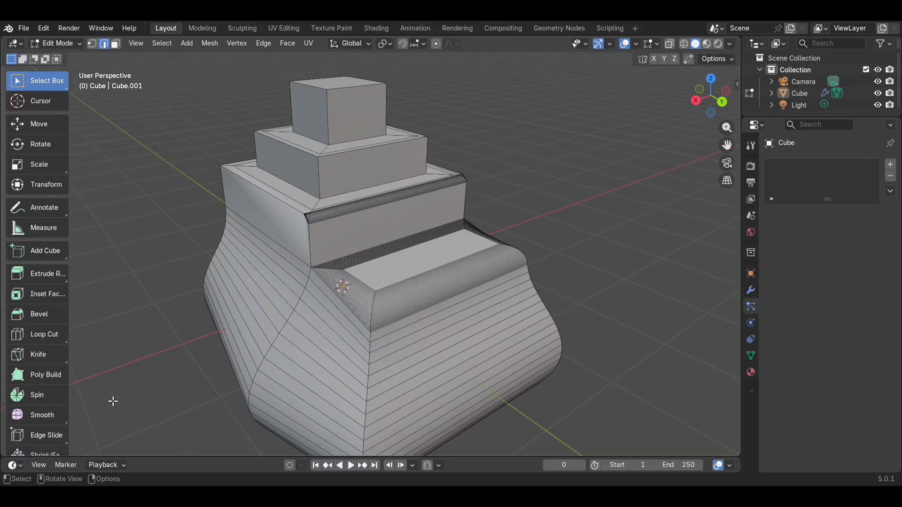